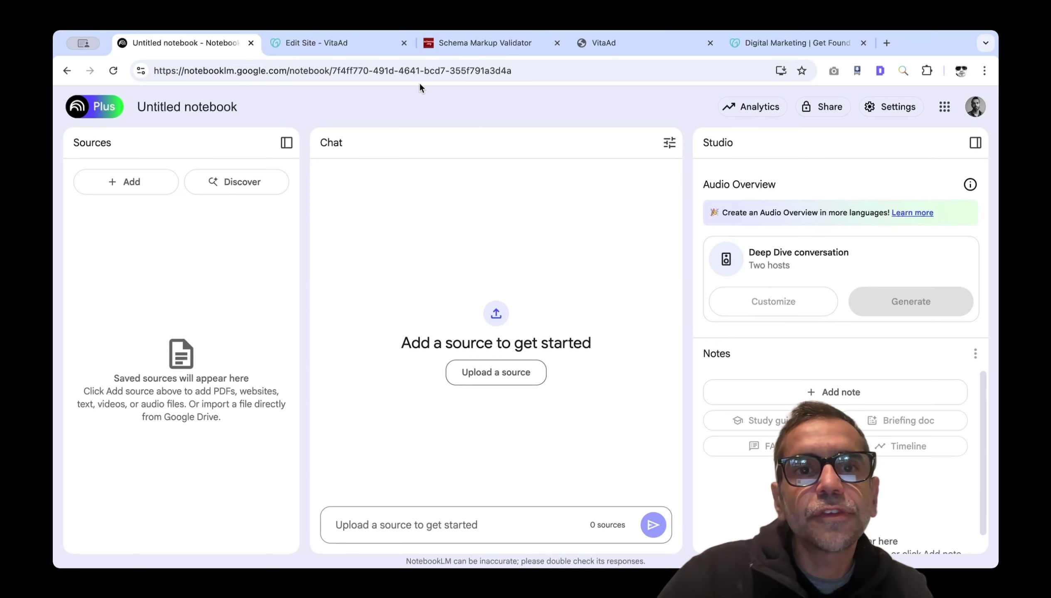
- Look over the open GoDaddy site editor page and close the GoDaddy Digital Marketing page
click(348, 48)
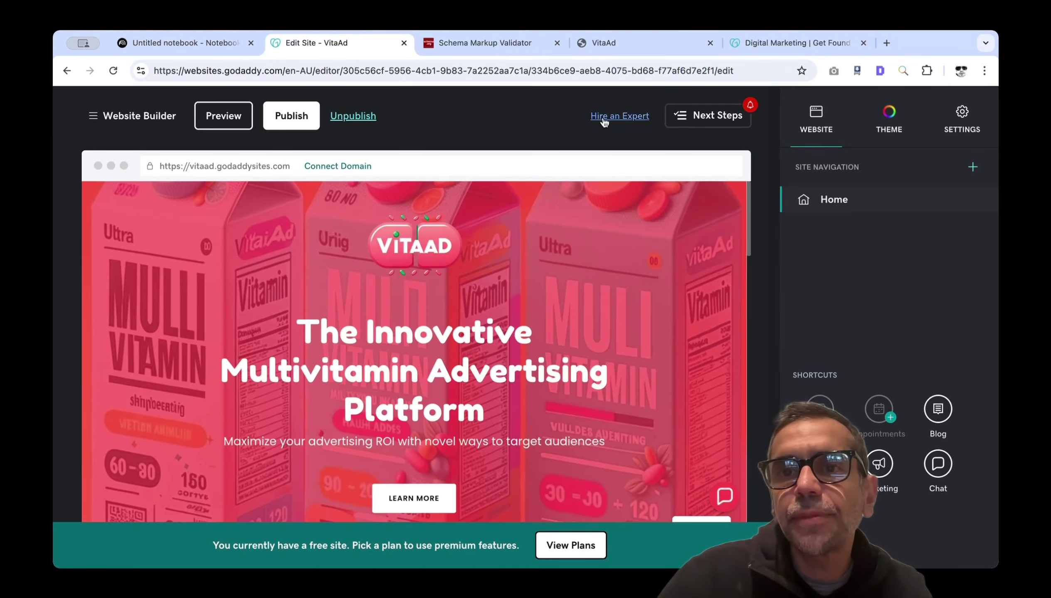
click(742, 48)
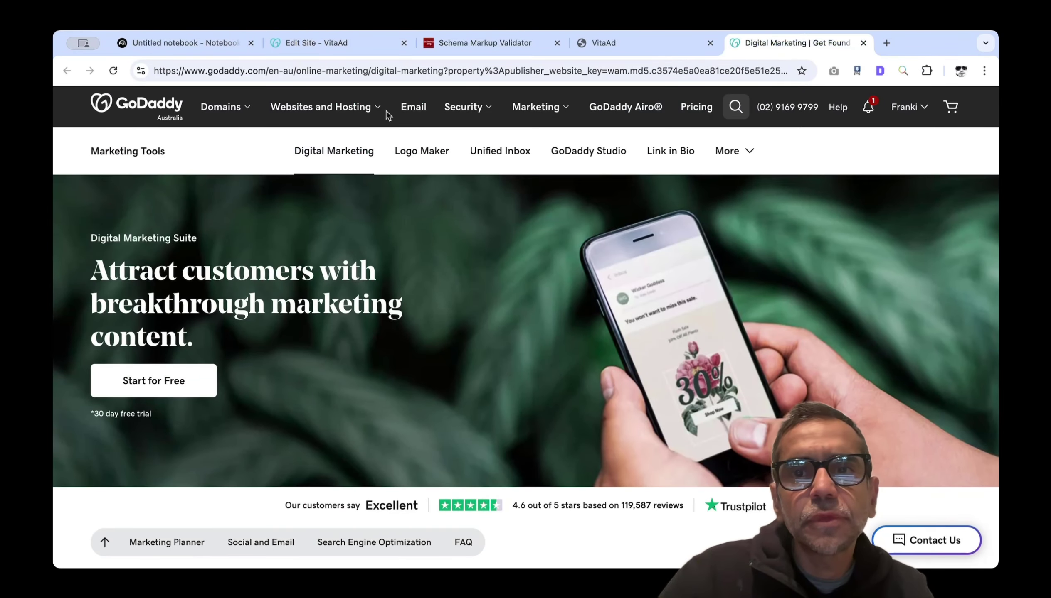
click(863, 43)
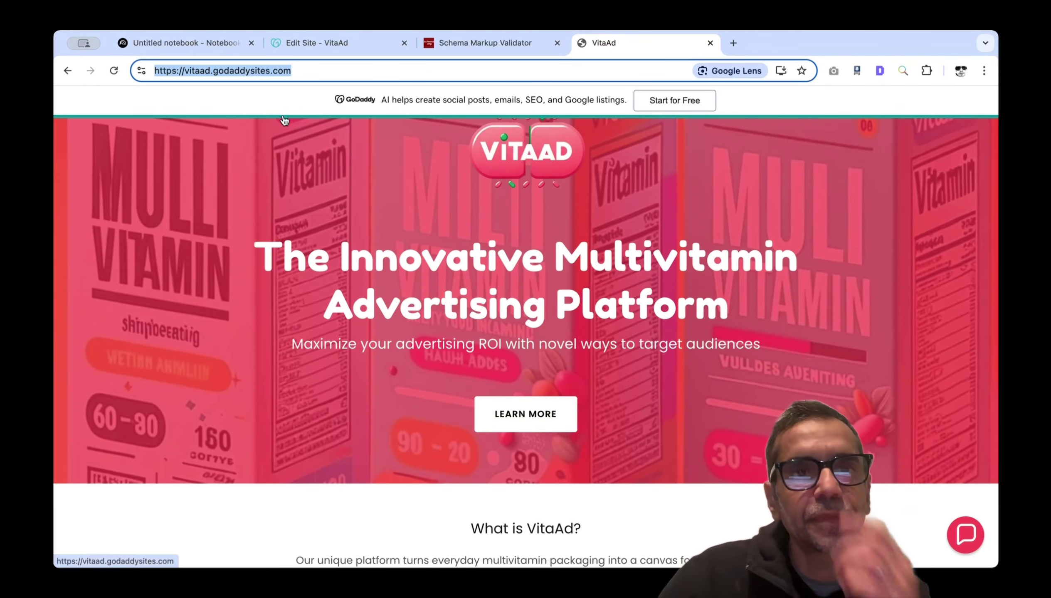
- Examine the published VitaAd homepage, including the hero heading, the What is VitaAd? text and the Boost Engagement with VitaAd section
click(224, 68)
scroll(406, 223, down, 3)
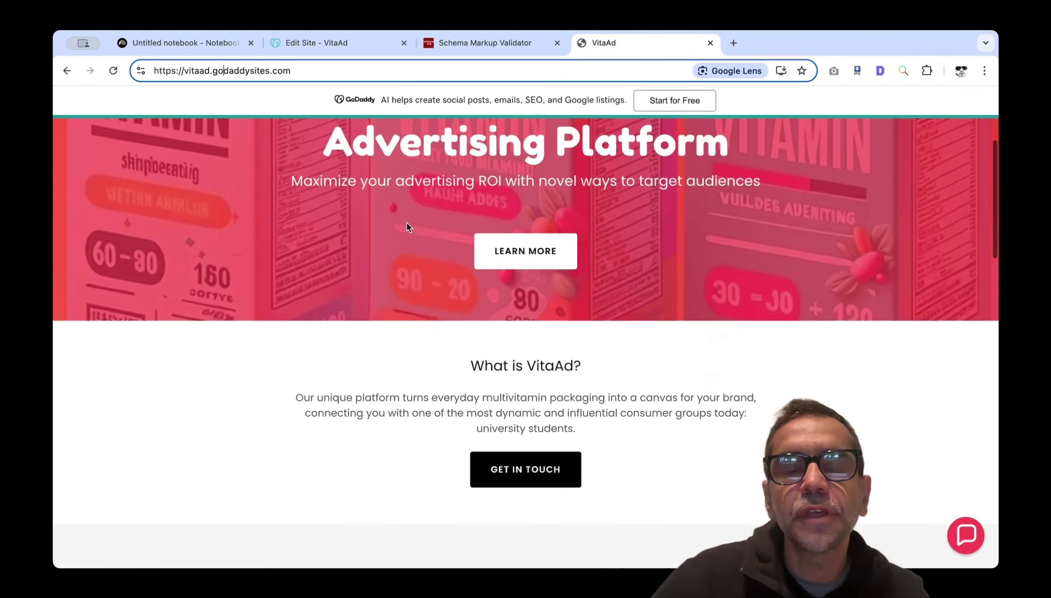
scroll(407, 222, up, 4)
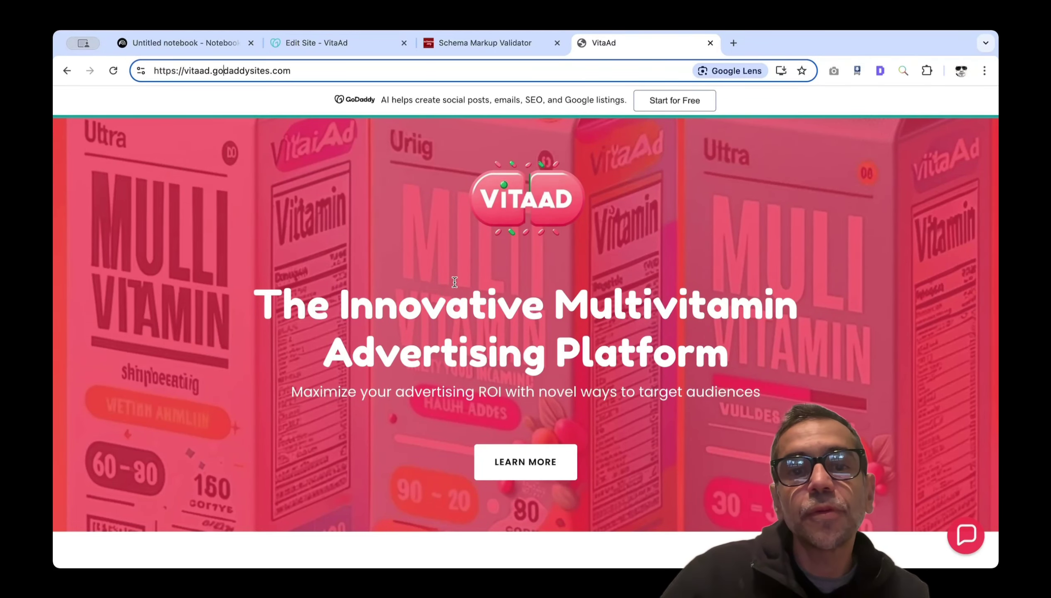
scroll(455, 282, down, 12)
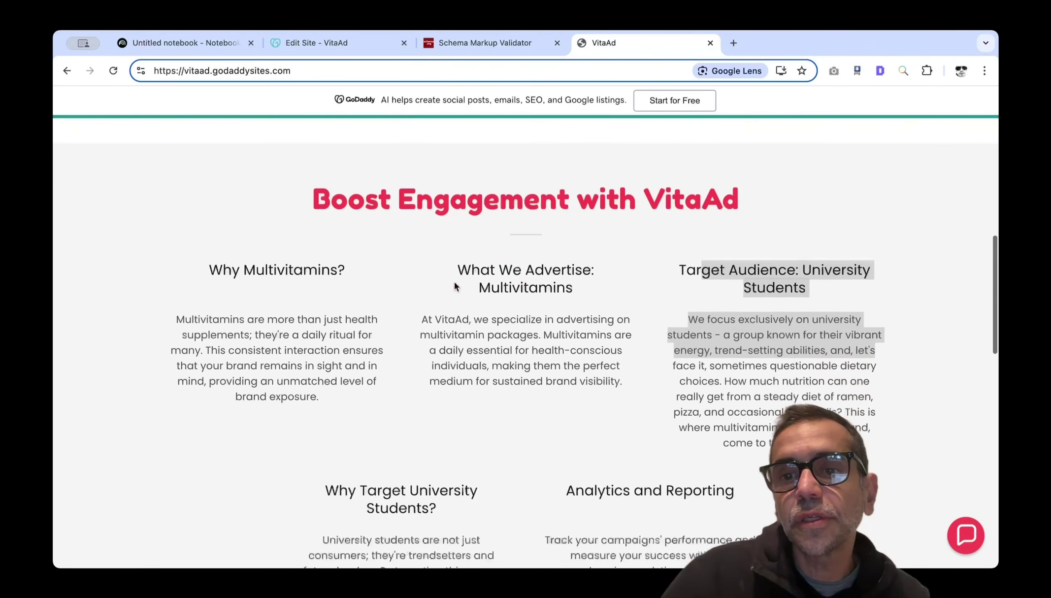
click(715, 348)
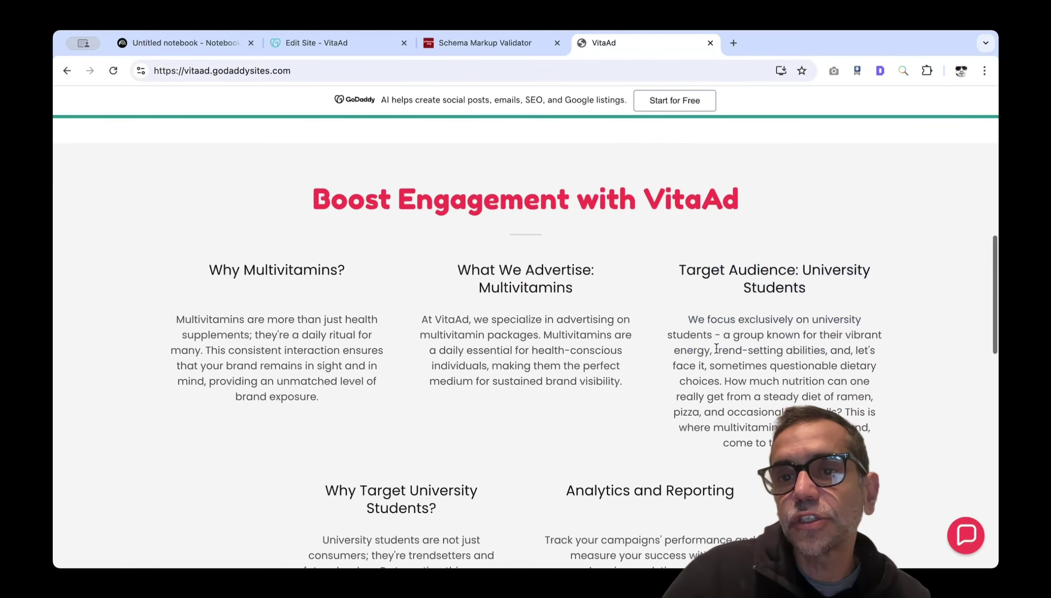
drag(687, 269, 865, 273)
scroll(638, 308, up, 10)
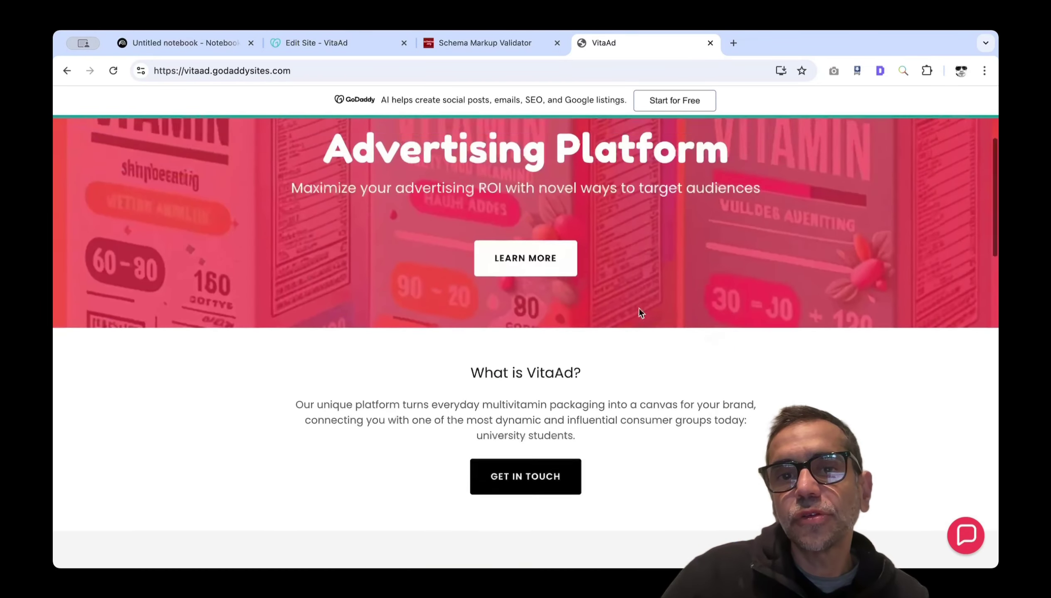
scroll(639, 307, up, 5)
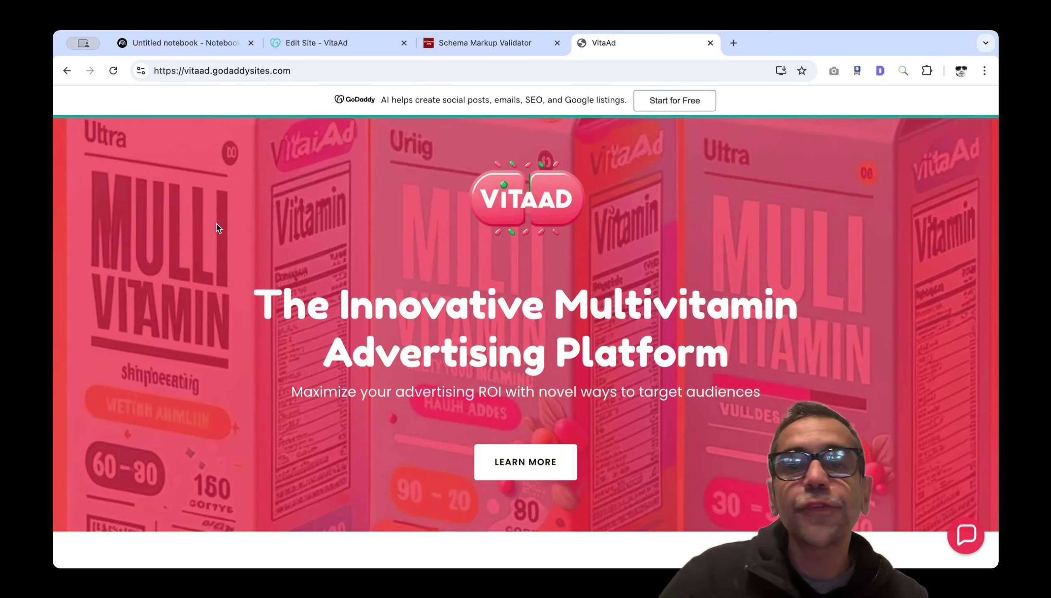
scroll(428, 346, down, 3)
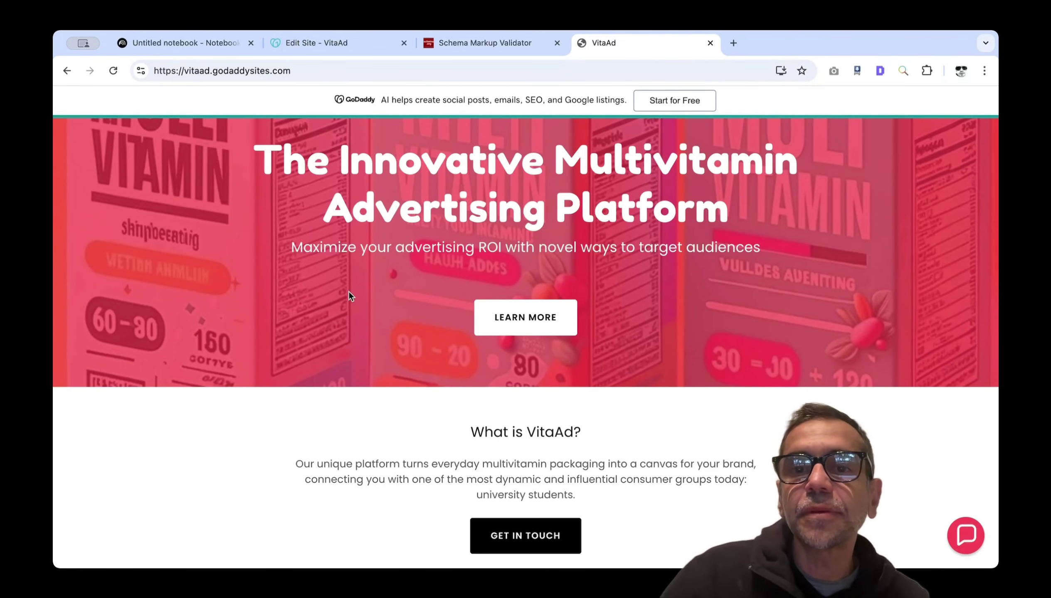
scroll(348, 294, up, 3)
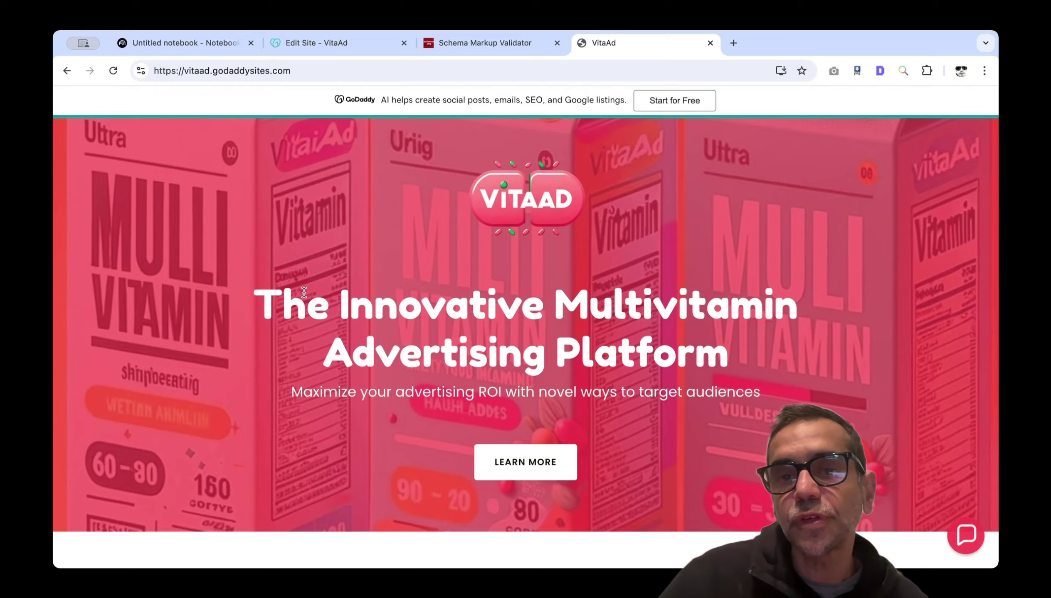
scroll(304, 292, down, 13)
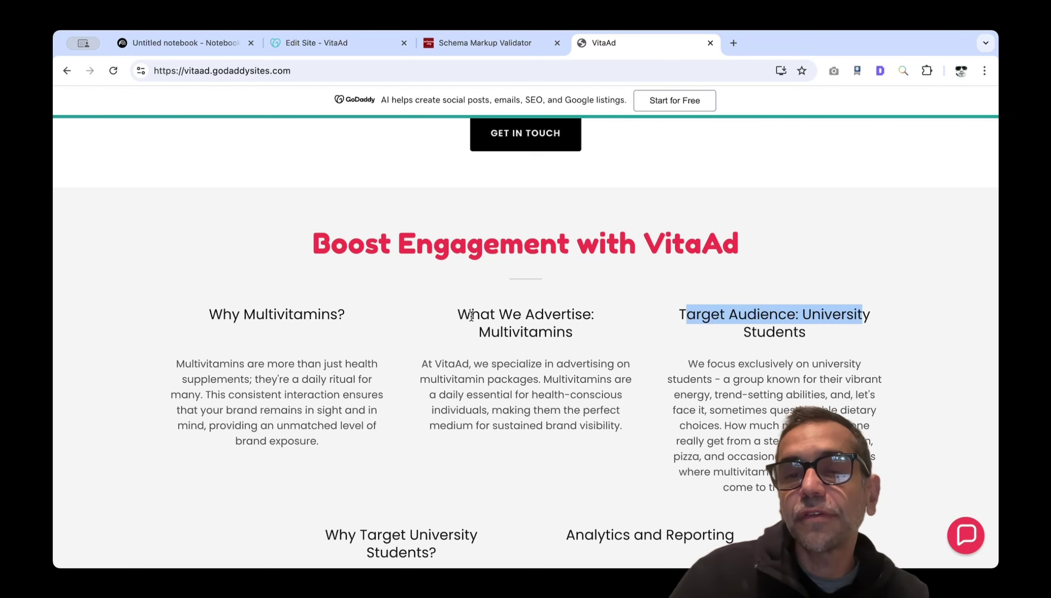
scroll(472, 316, up, 15)
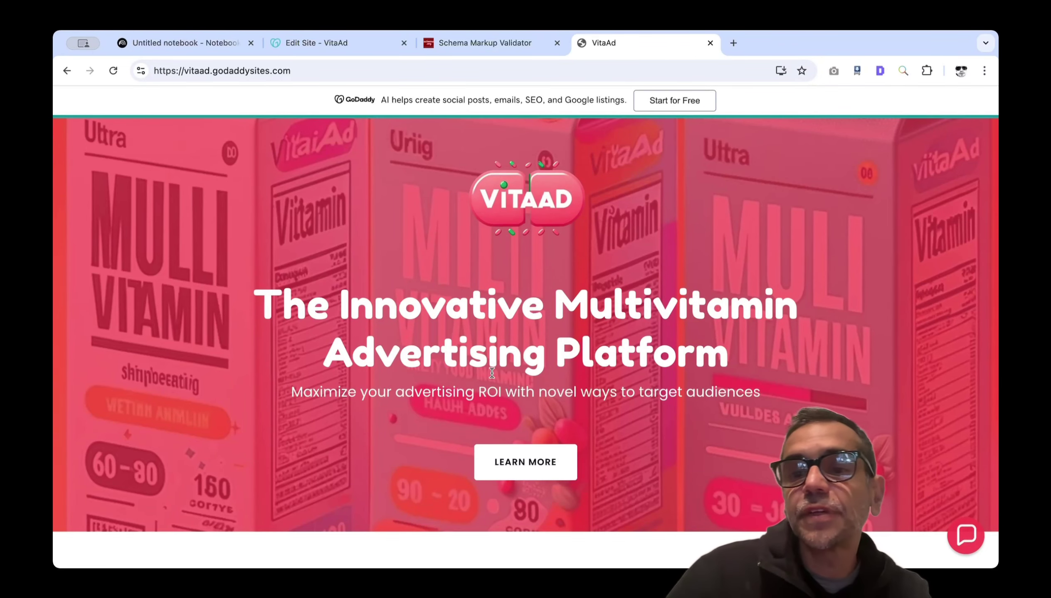
scroll(492, 373, down, 3)
scroll(486, 376, up, 3)
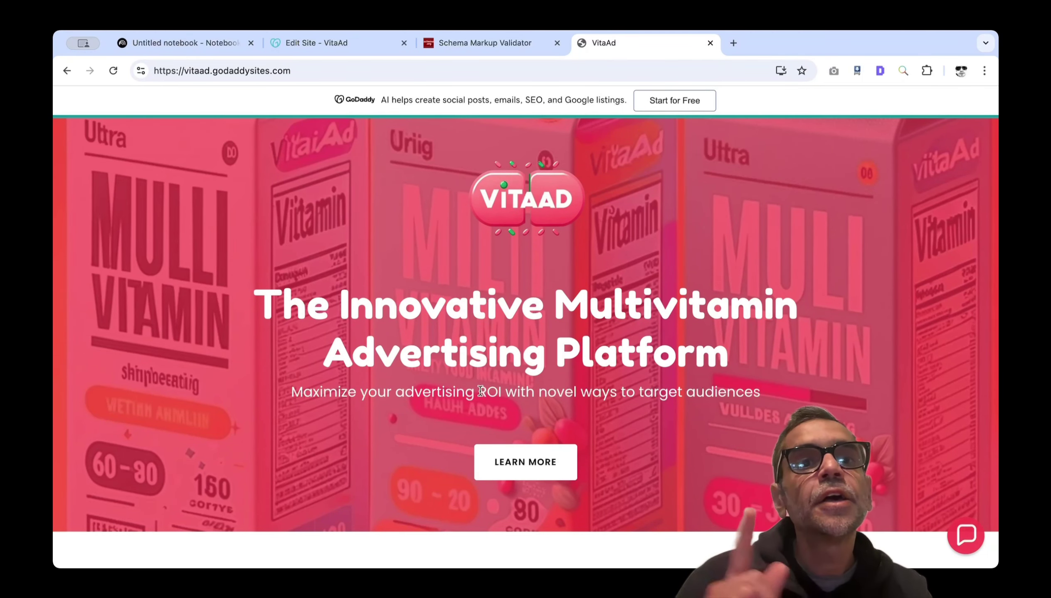
- Switch to NotebookLM and discover high-authority sources from the last 24 months on innovative advertising solutions, including industry bodies, blogs, media, journals and leading companies
click(177, 44)
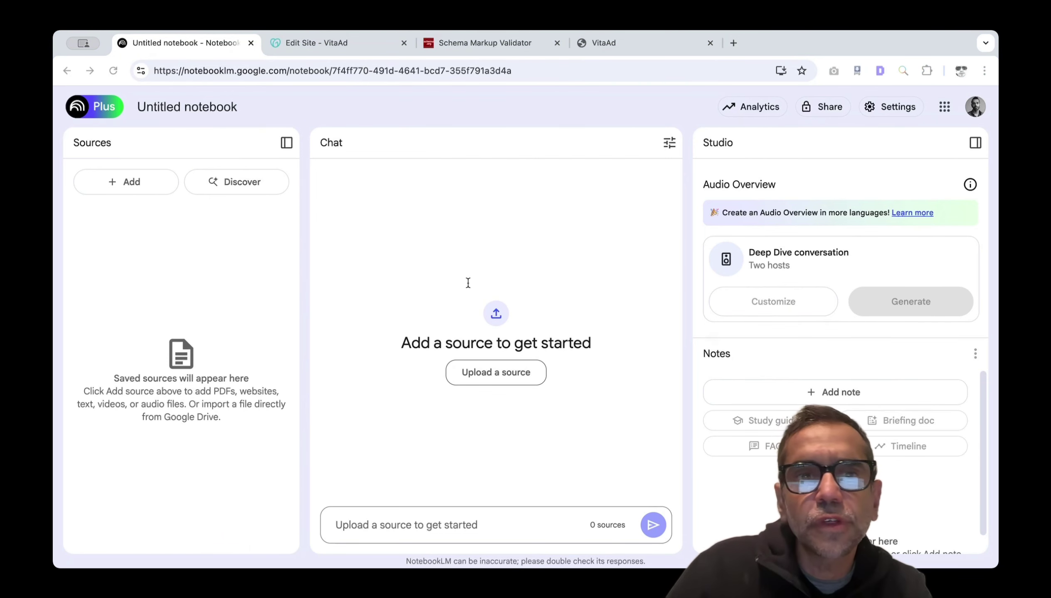
click(241, 181)
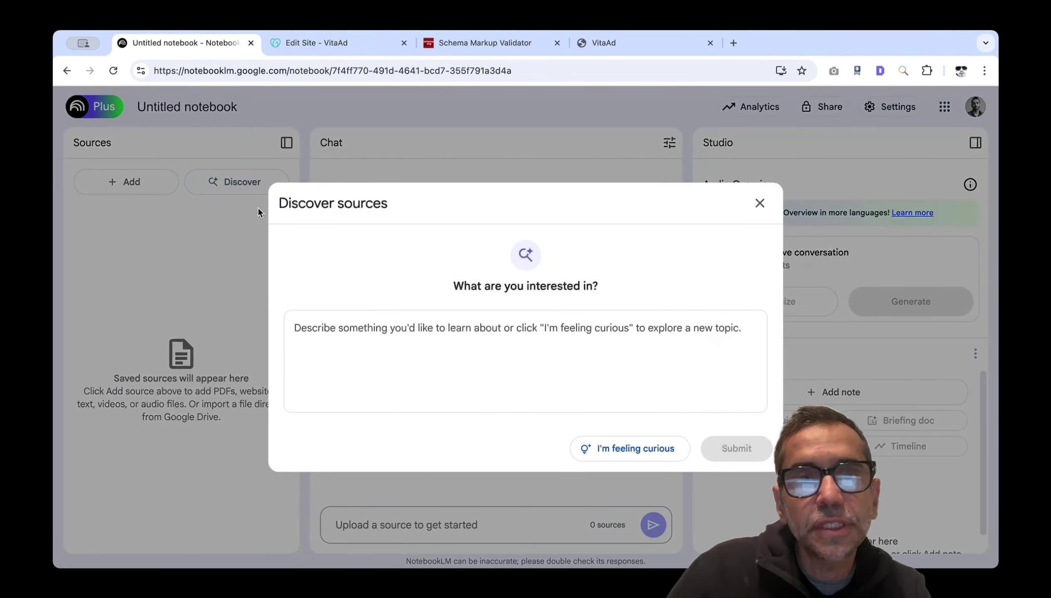
click(438, 373)
text(Find high-authority sources (published in the last 24 months) on [your company’s industry or niche, e.g., innovative advertising solutions and offerings]. Include publications from industry bodies, last blog articles, major media, peer-reviewed journals, and leading companies.  The goal is to understand the [domain landscape around latest innovative advertising solutions and method ))
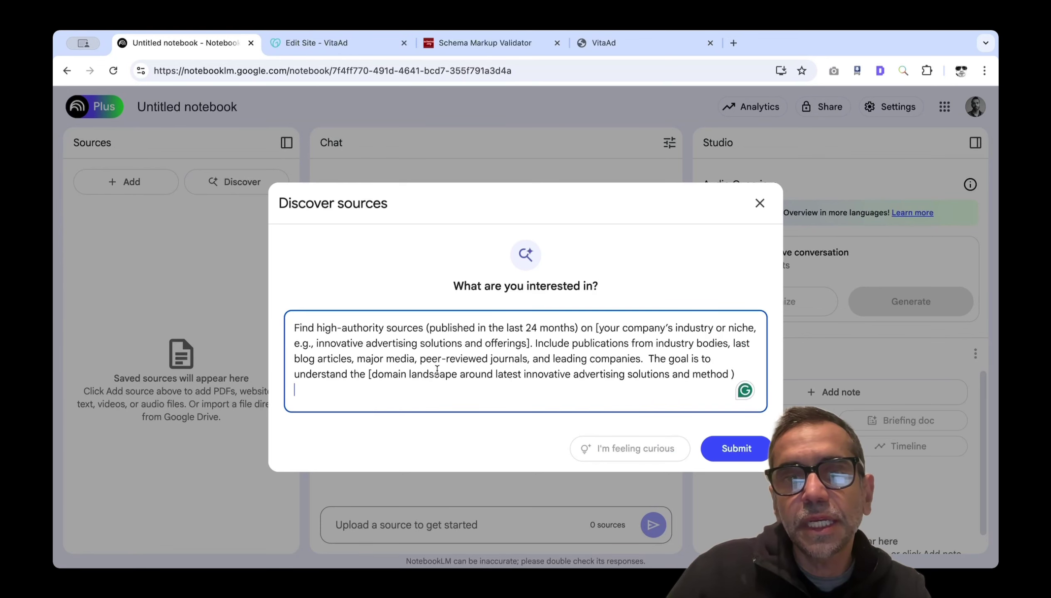
click(728, 461)
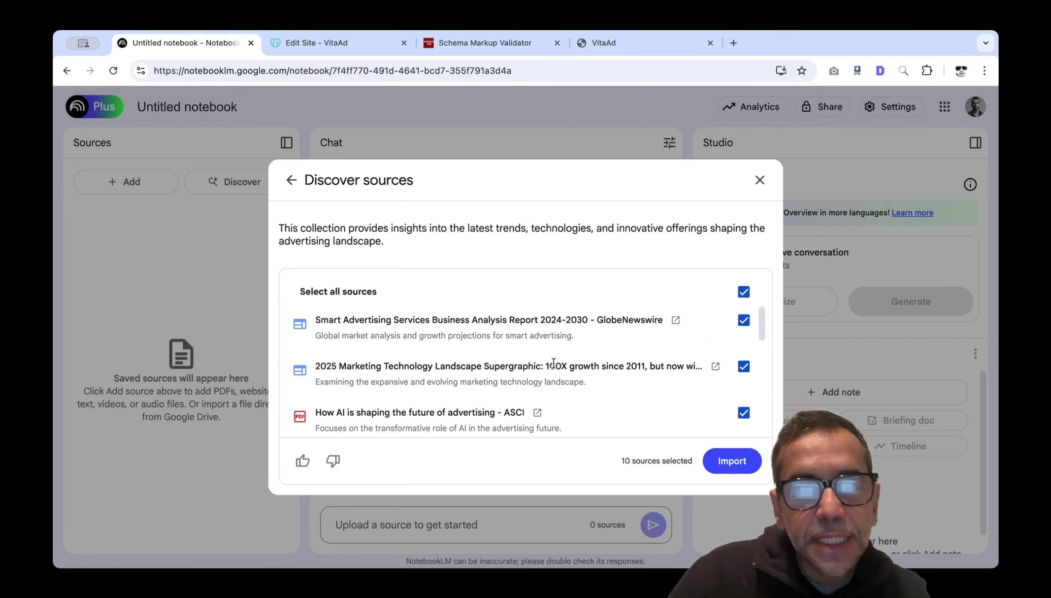
- Review the discovered advertising sources and import all of them into the notebook
scroll(553, 361, down, 5)
scroll(552, 361, down, 5)
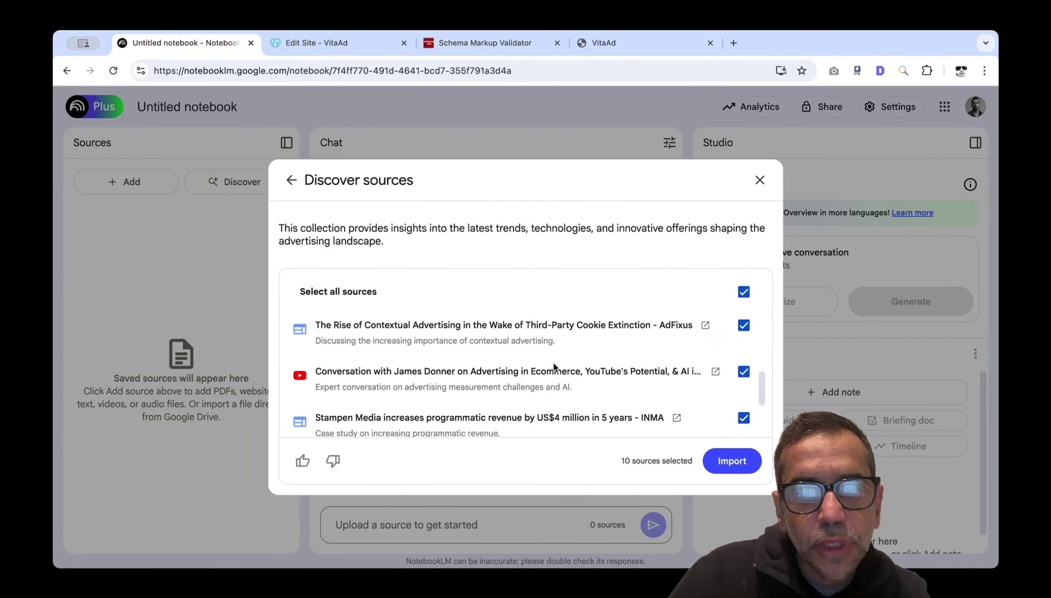
scroll(553, 364, up, 8)
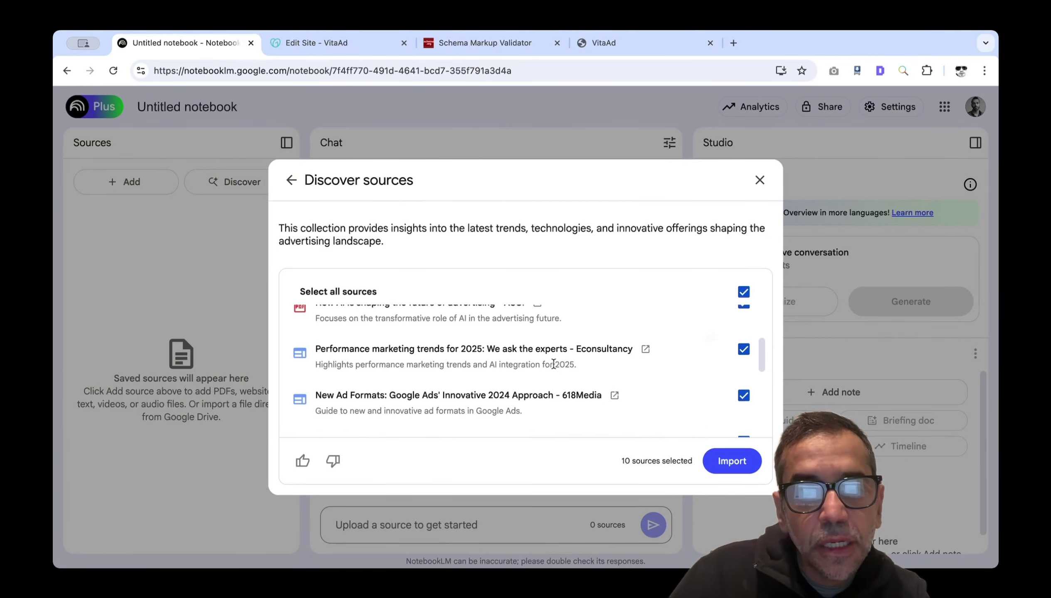
drag(359, 366, 555, 366)
drag(370, 325, 563, 323)
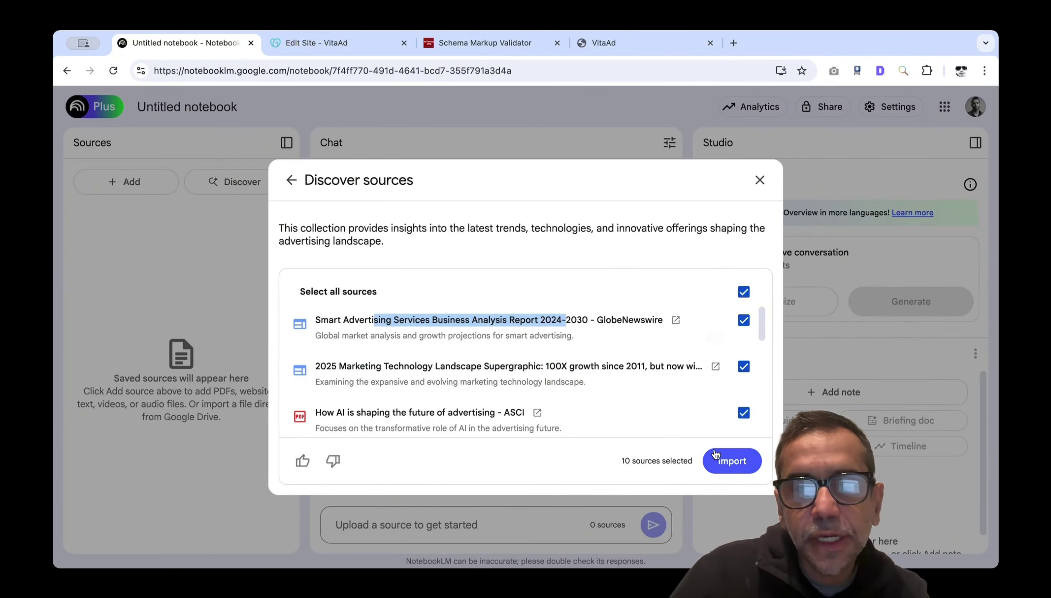
click(733, 461)
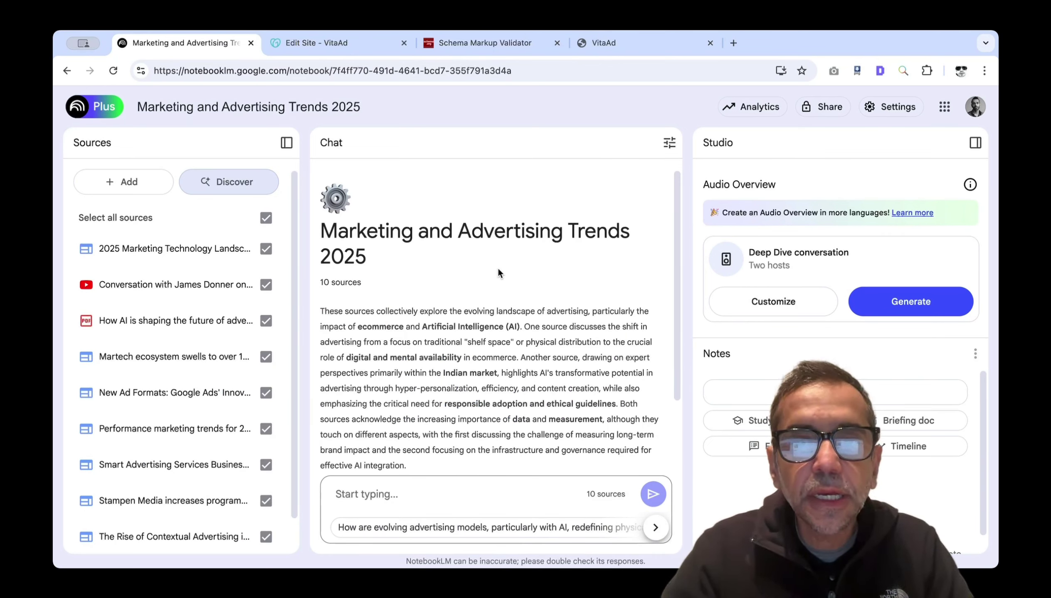
- Read the notebook's source summary and generate a mind map from it
scroll(458, 251, down, 5)
scroll(457, 250, up, 5)
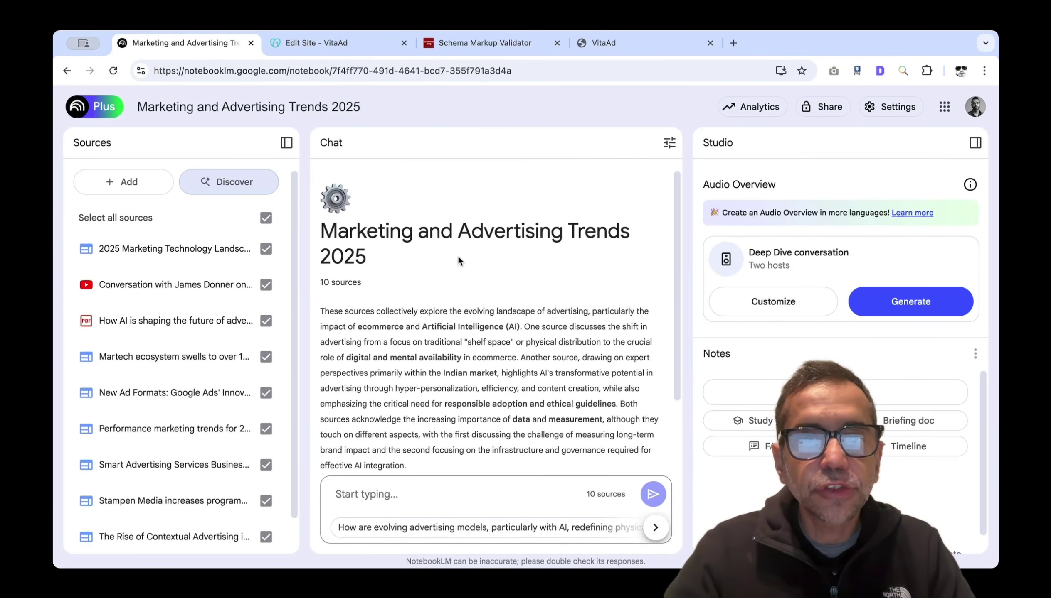
scroll(450, 313, down, 1)
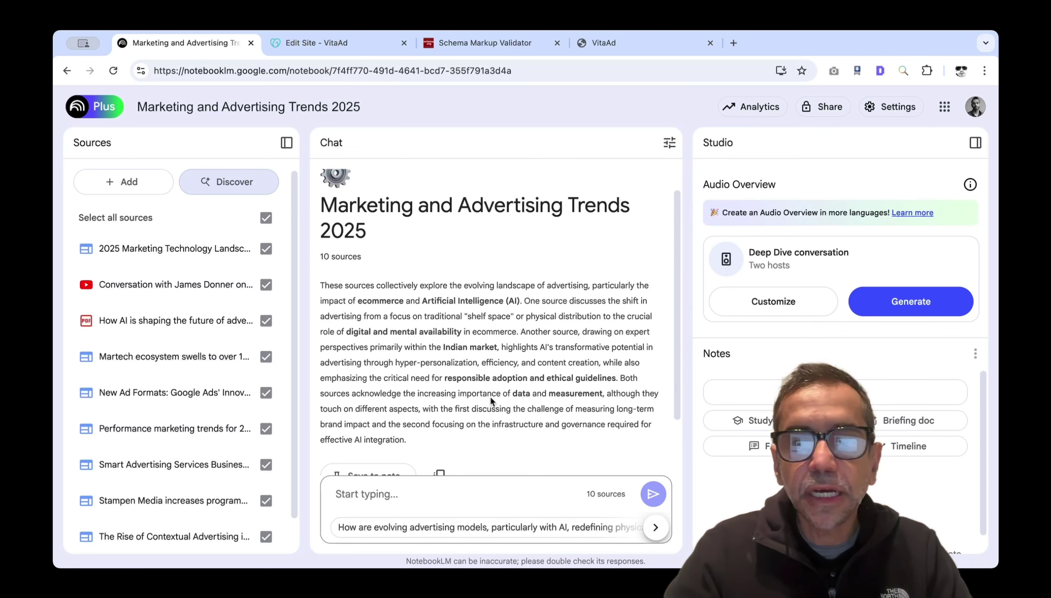
scroll(490, 397, down, 3)
click(603, 453)
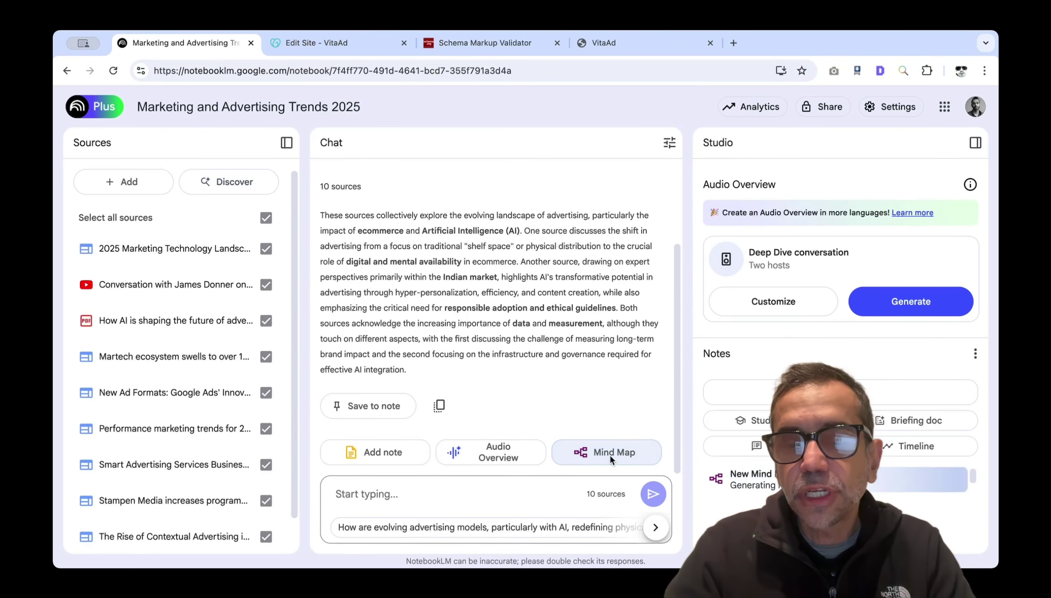
scroll(562, 370, up, 3)
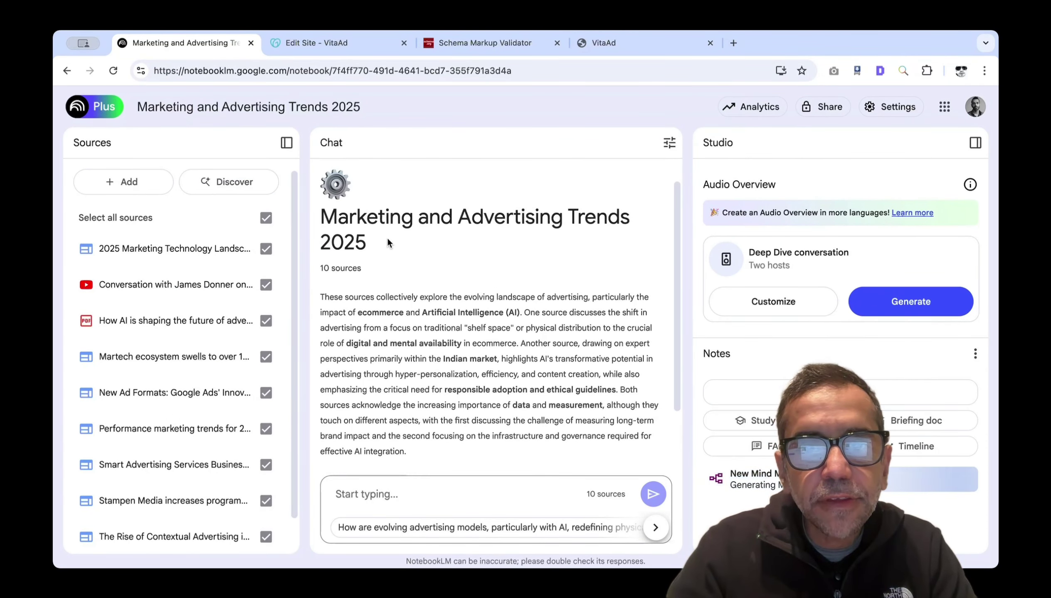
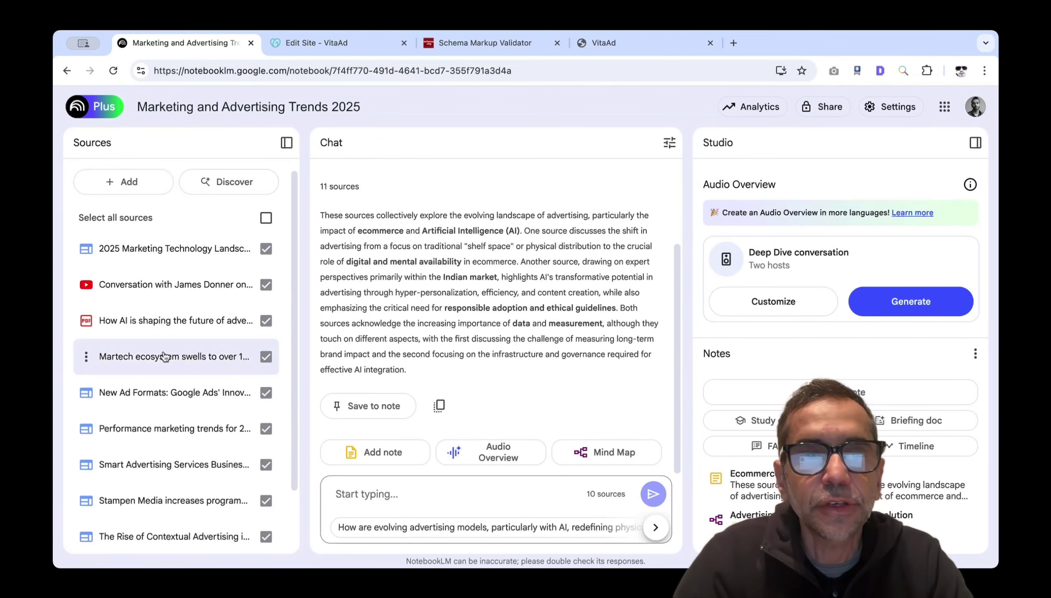
scroll(166, 357, down, 3)
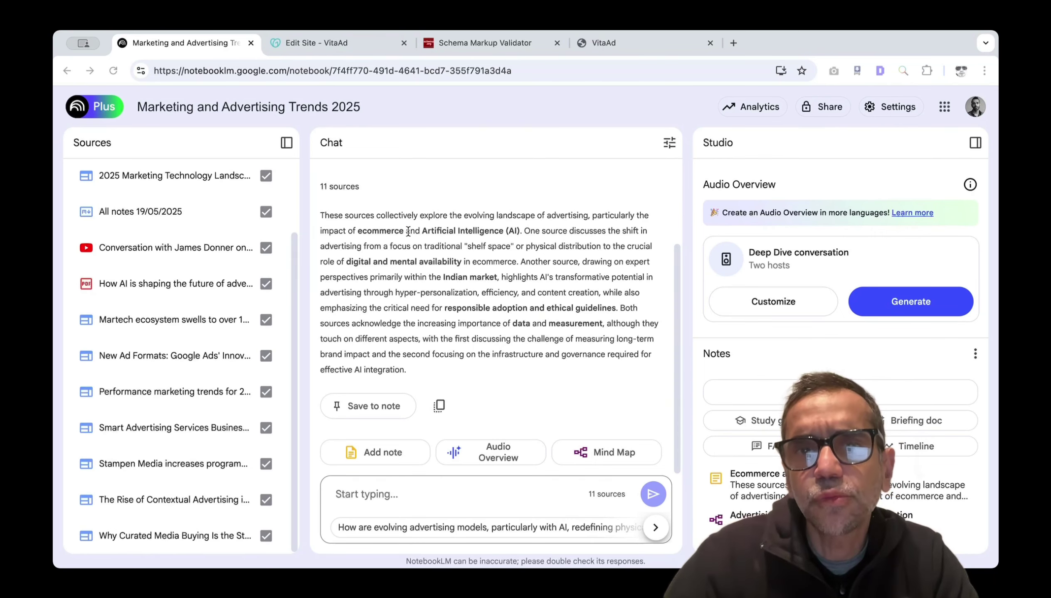
click(613, 40)
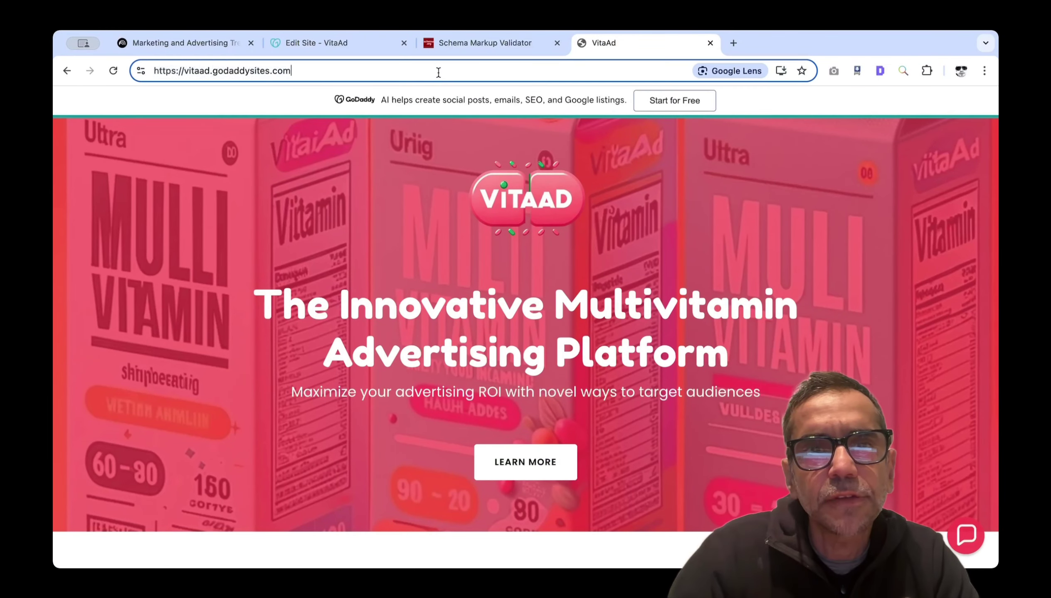
click(211, 46)
scroll(180, 178, up, 2)
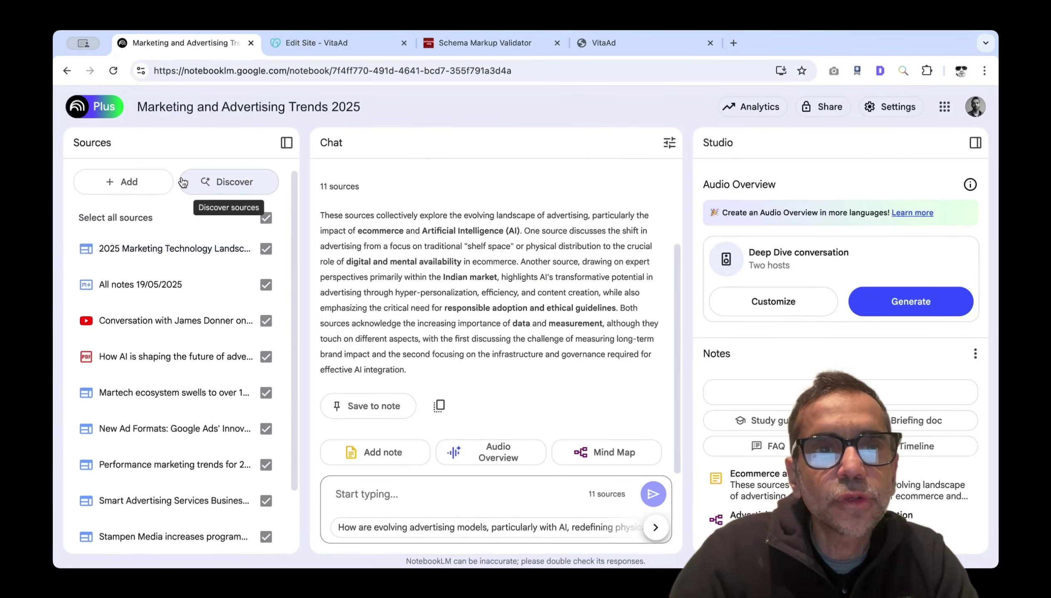
click(123, 182)
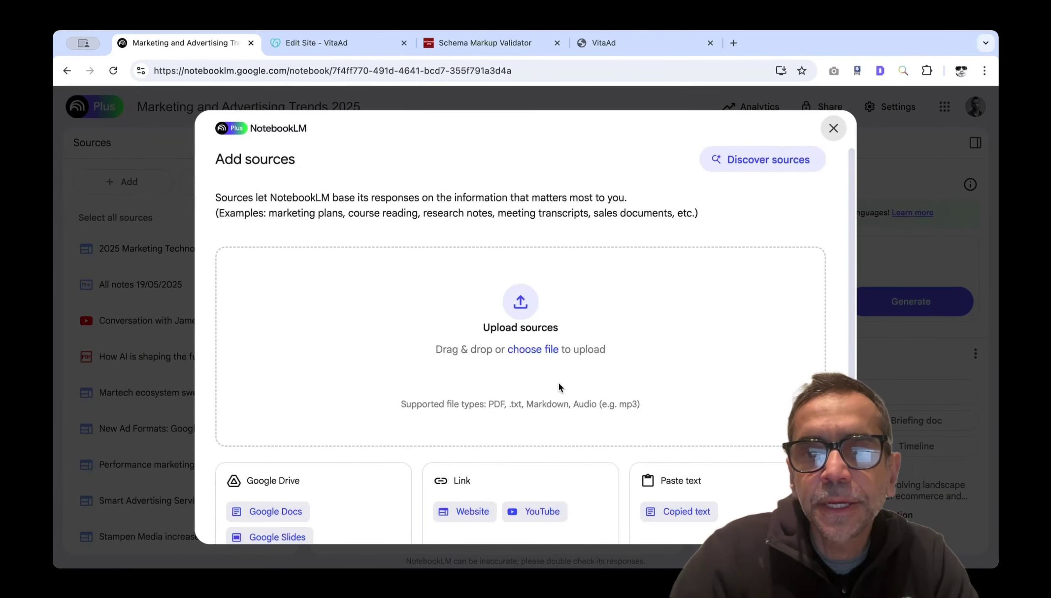
click(466, 513)
click(377, 262)
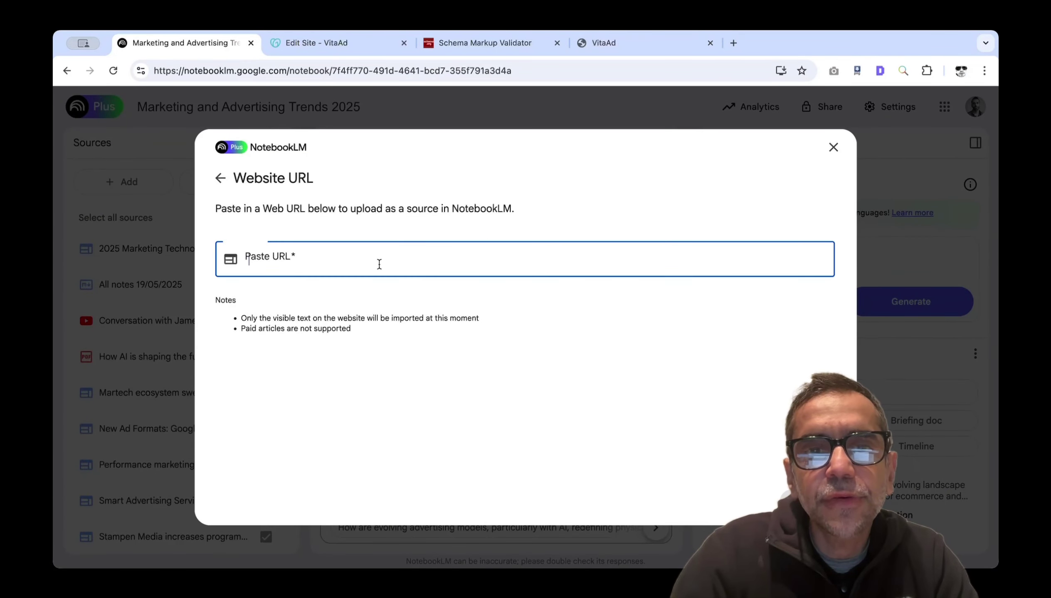
text(https://vitaad.godaddysites.com/)
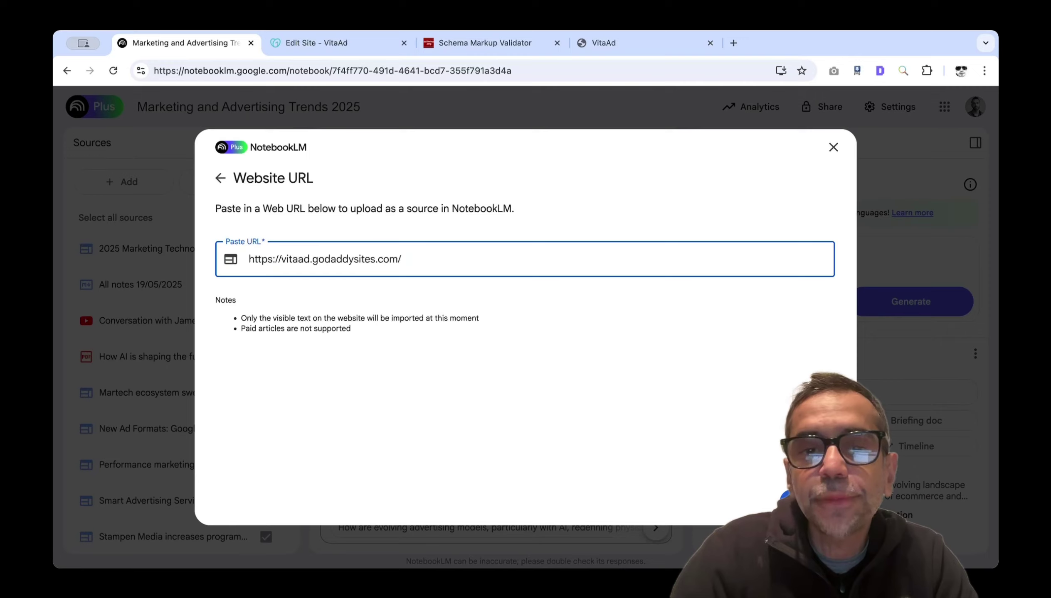
click(807, 498)
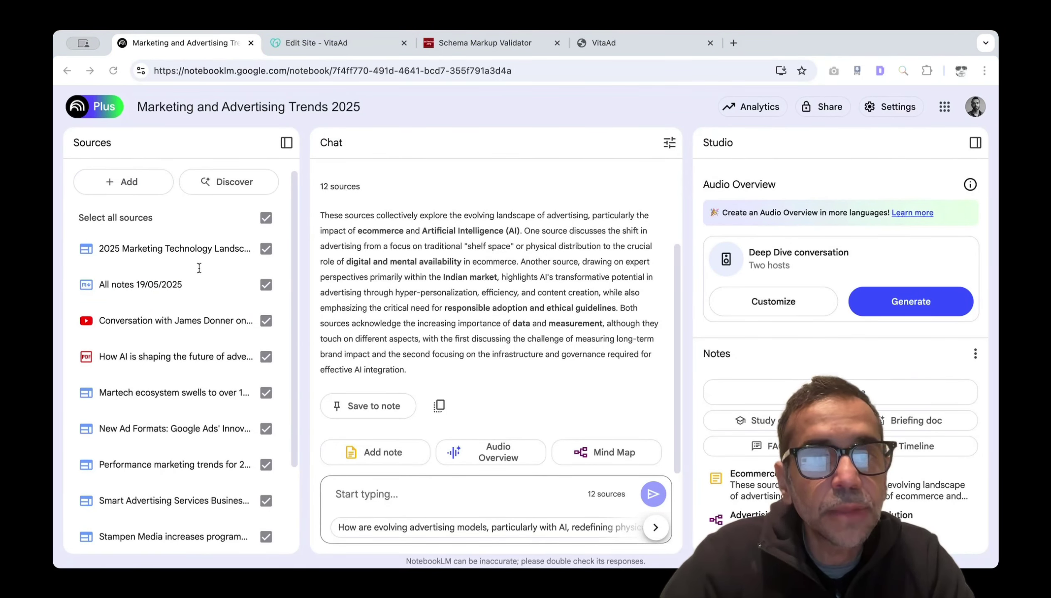
- Enter a chat prompt template requesting 4 SEO content clusters for the VitaAd offering, with placeholders for UVP, ICP and website URL
click(359, 498)
text(Based on my offering [insert your UVP here, e.g., VitaAd: an advertising platform using multivitamin packaging to reach university students], generate 4 SEO content clusters that would help potential [ICP, e.g., advertisers or brand marketers] discover [insert your website URL here].)
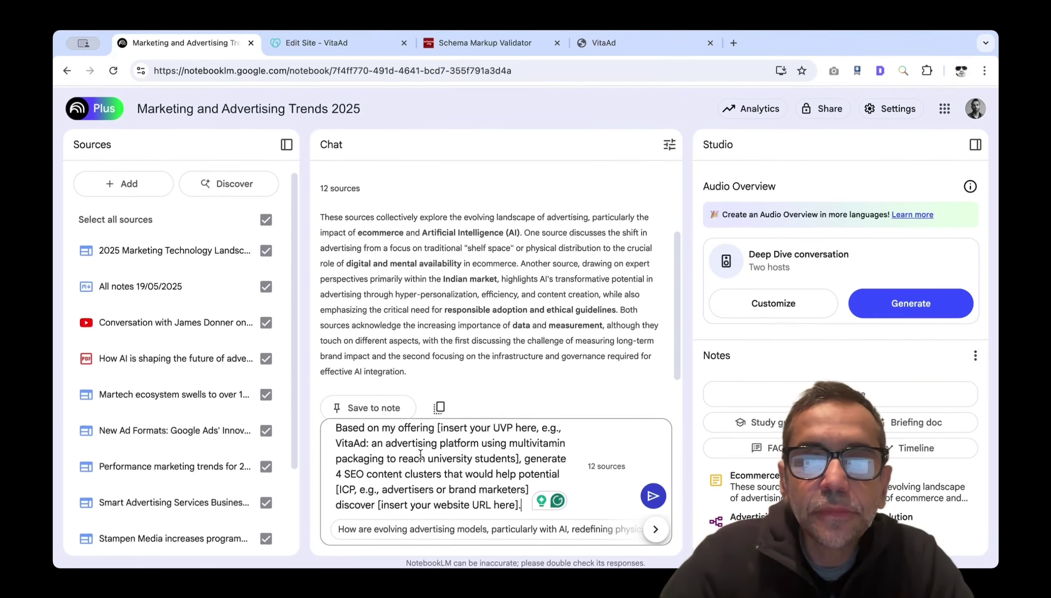
drag(436, 427, 559, 427)
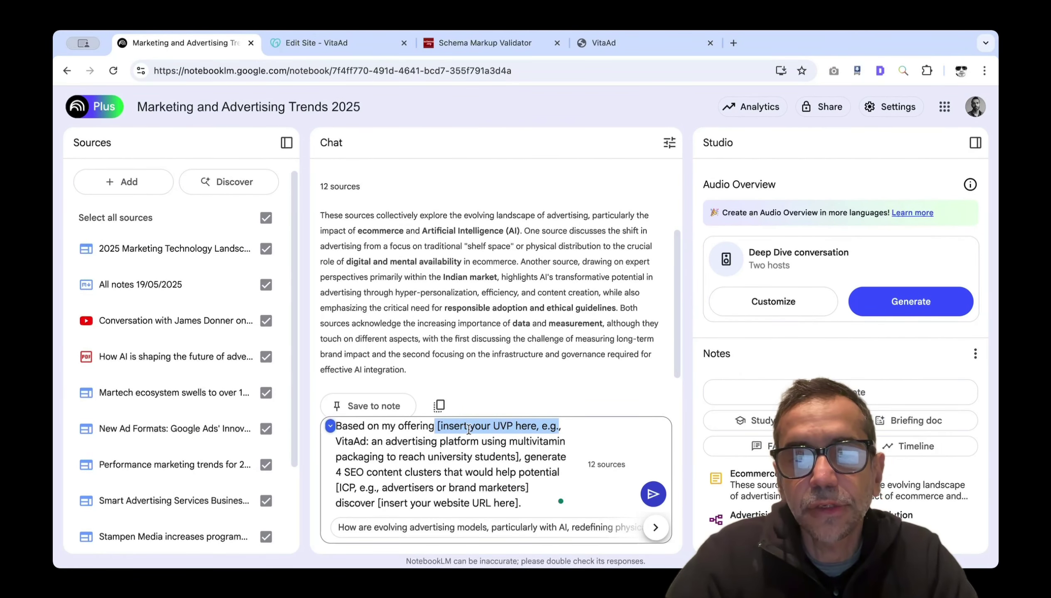
click(417, 445)
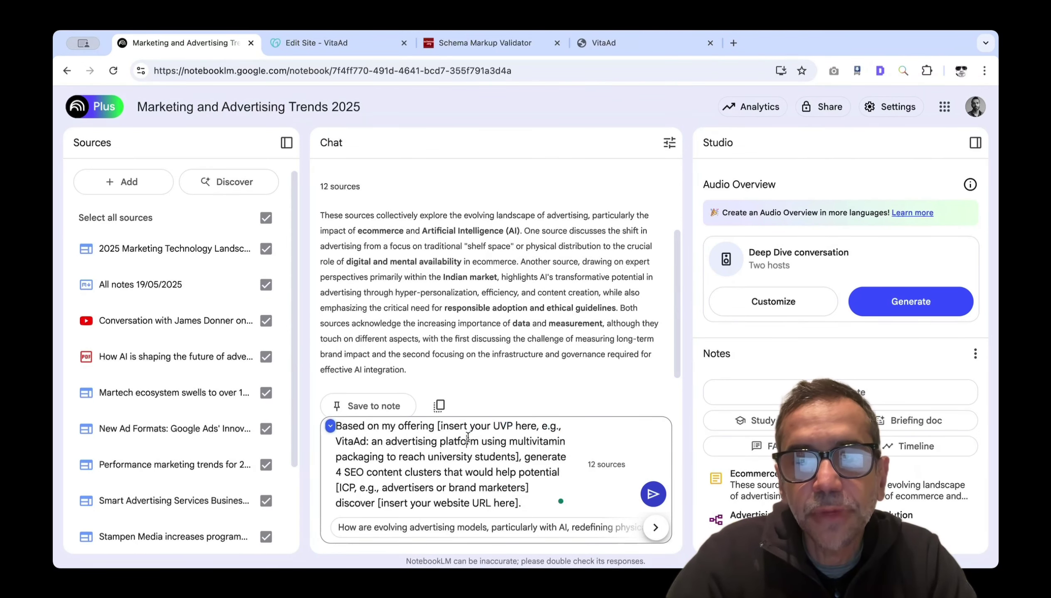
- Remove the "insert your UVP here, e.g.," wording from the prompt so the bracketed offering starts with "[VitaAd: an advertising platform"
drag(564, 426, 459, 428)
key(BackSpace)
key(BackSpace)
key(BackSpace)
key(BackSpace)
key(BackSpace)
key(BackSpace)
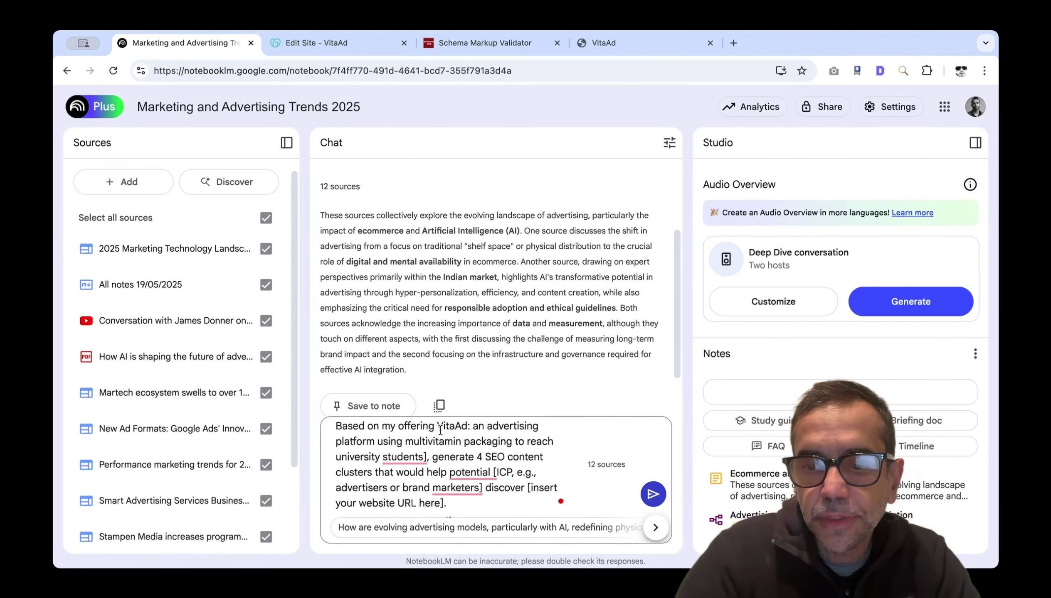
text([)
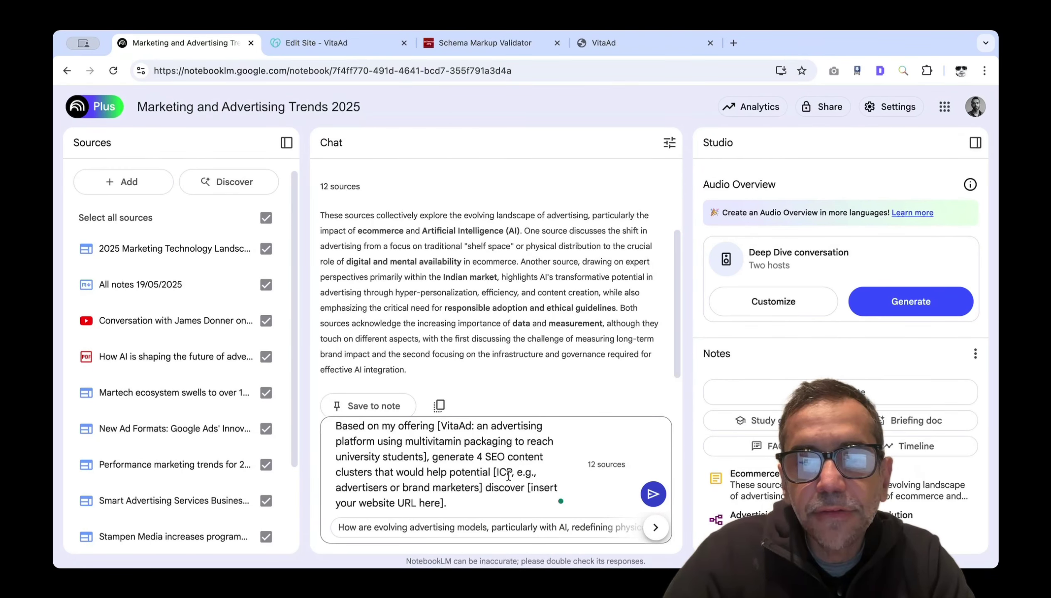
drag(496, 472, 439, 489)
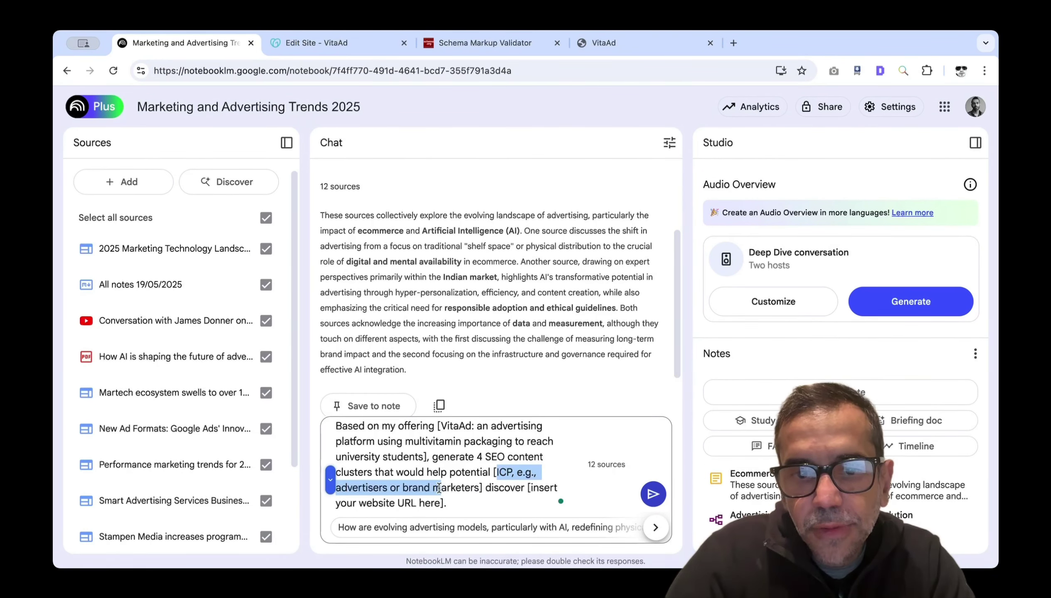
click(378, 488)
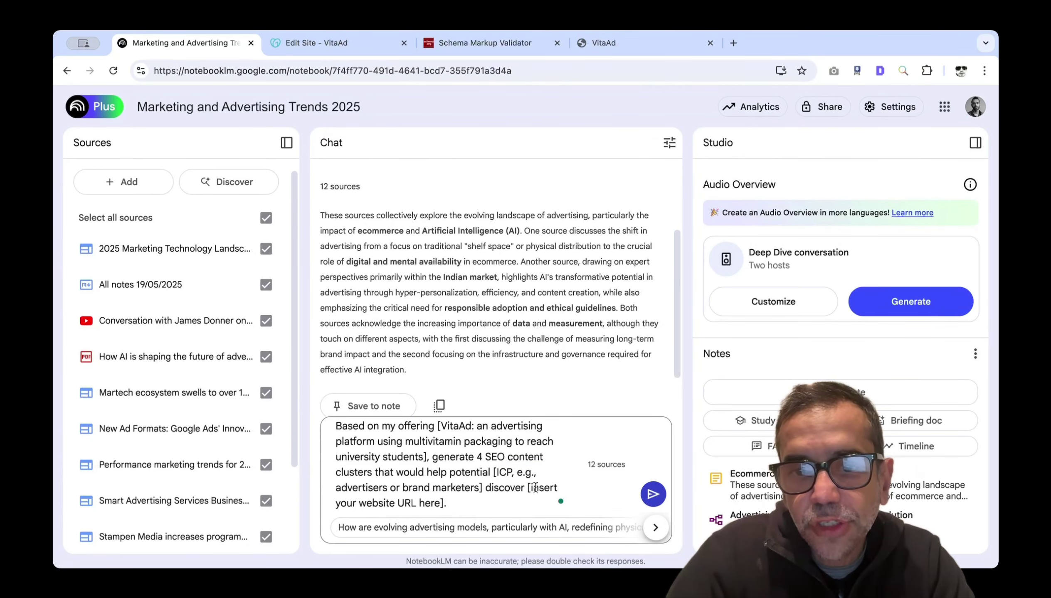
drag(527, 487, 527, 501)
key(BackSpace)
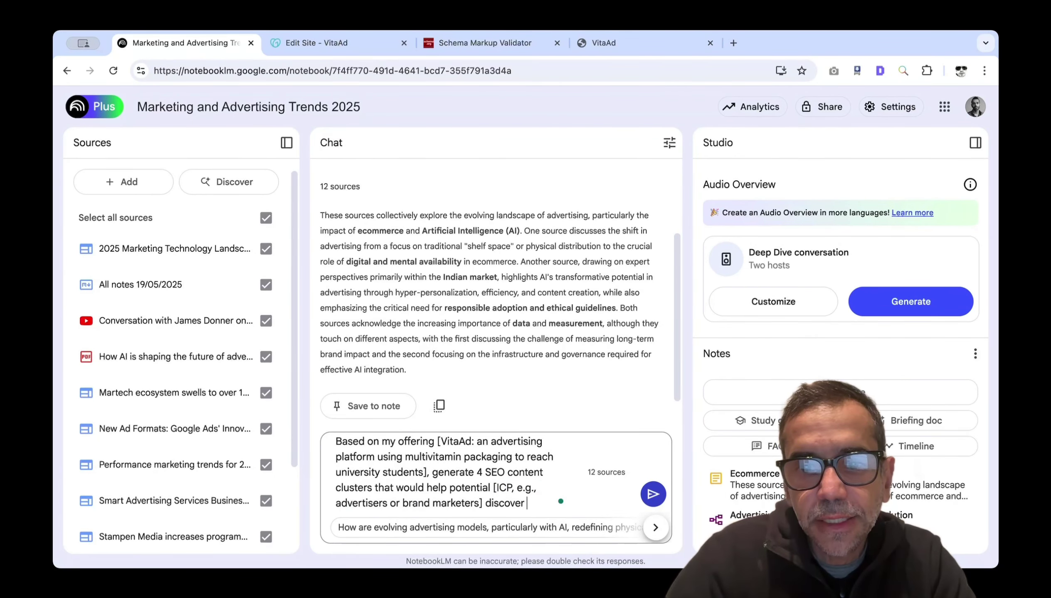
text(Based on my offering [insert your UVP here, e.g., VitaAd: an advertising platform using multivitamin packaging to reach university students], generate 4 SEO content clusters that would help potential [ICP, e.g., advertisers or brand marketers] discover [insert your website URL here].)
key(super+z)
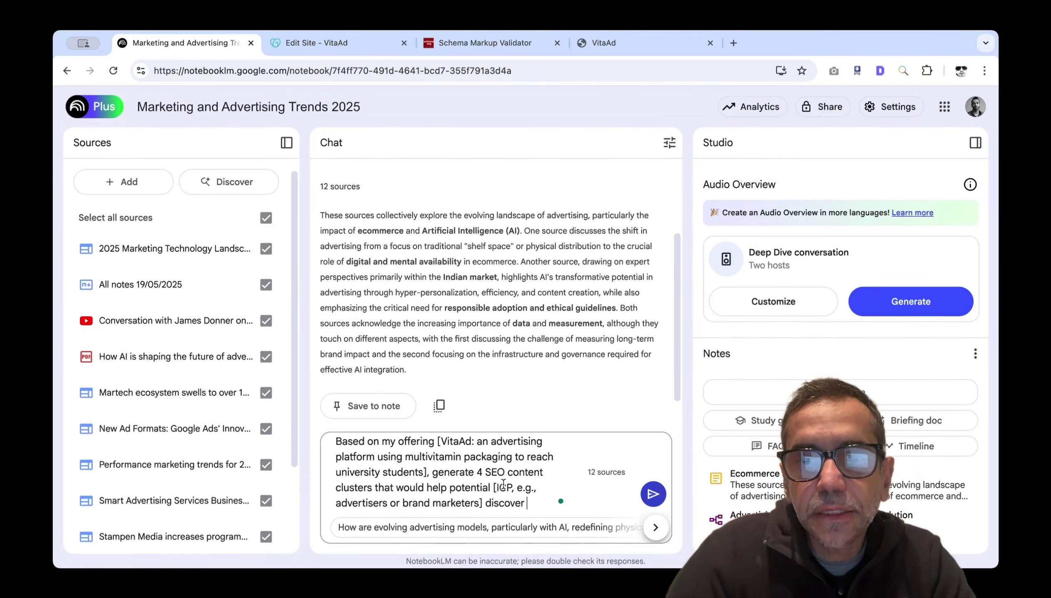
click(574, 43)
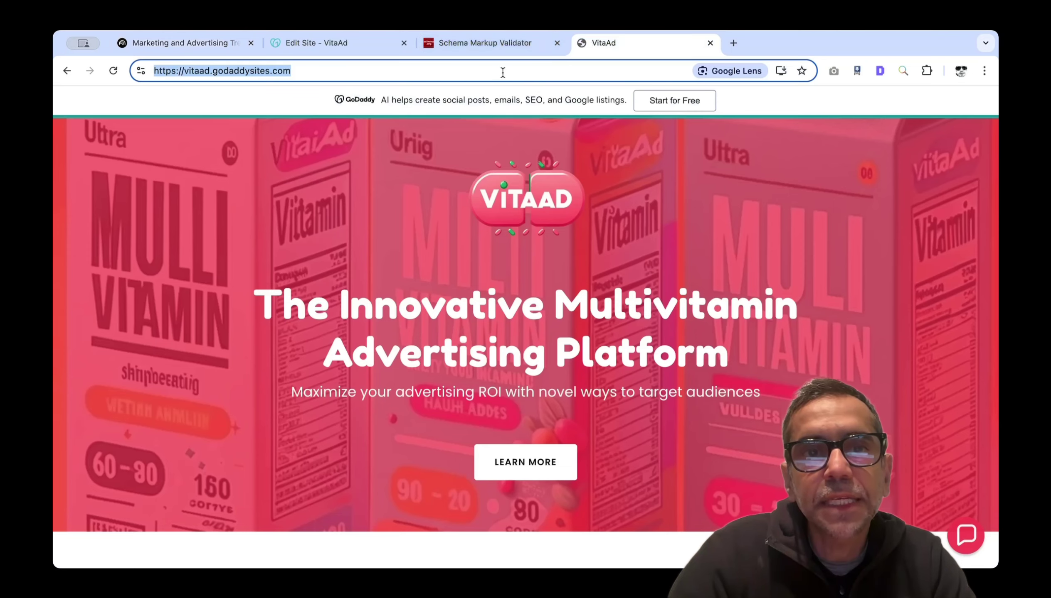
click(192, 44)
text(https://vitaad.godaddysites.com/)
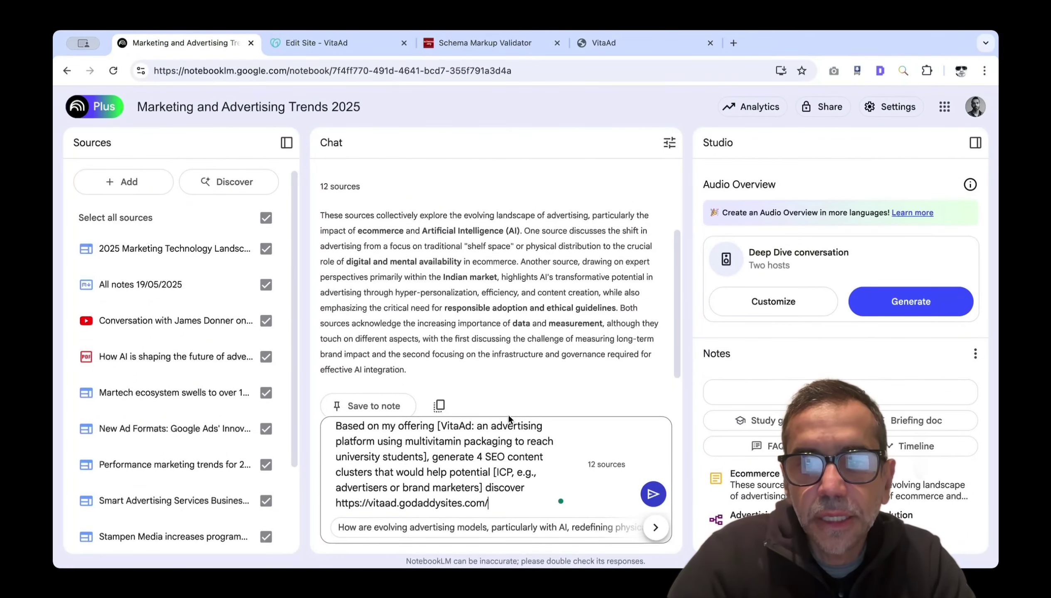
click(652, 499)
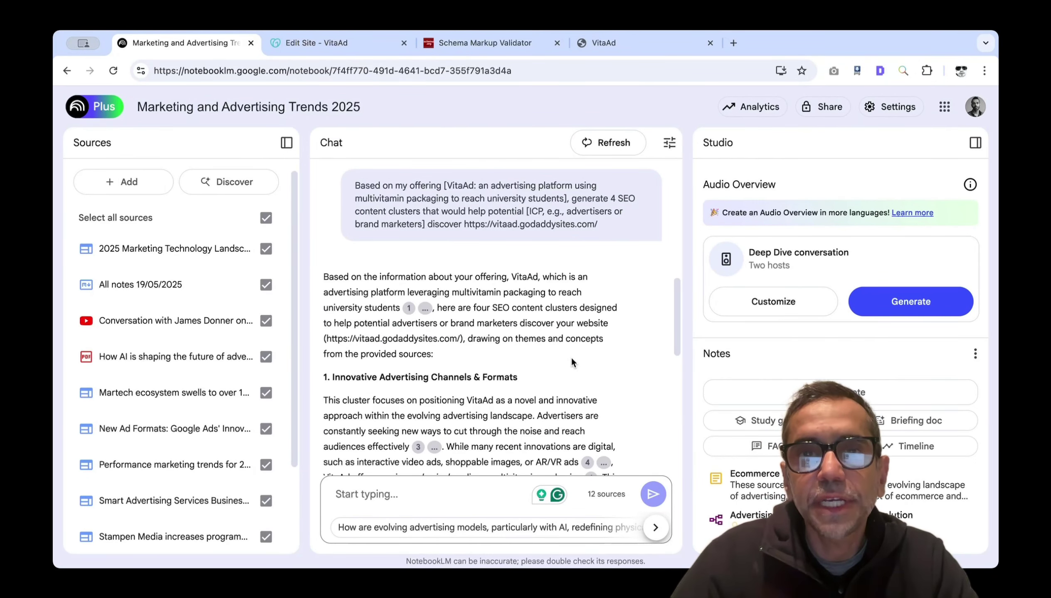
- Read the first generated SEO cluster, Innovative Advertising Channels & Formats, including its description, core idea and potential keywords
scroll(571, 356, down, 3)
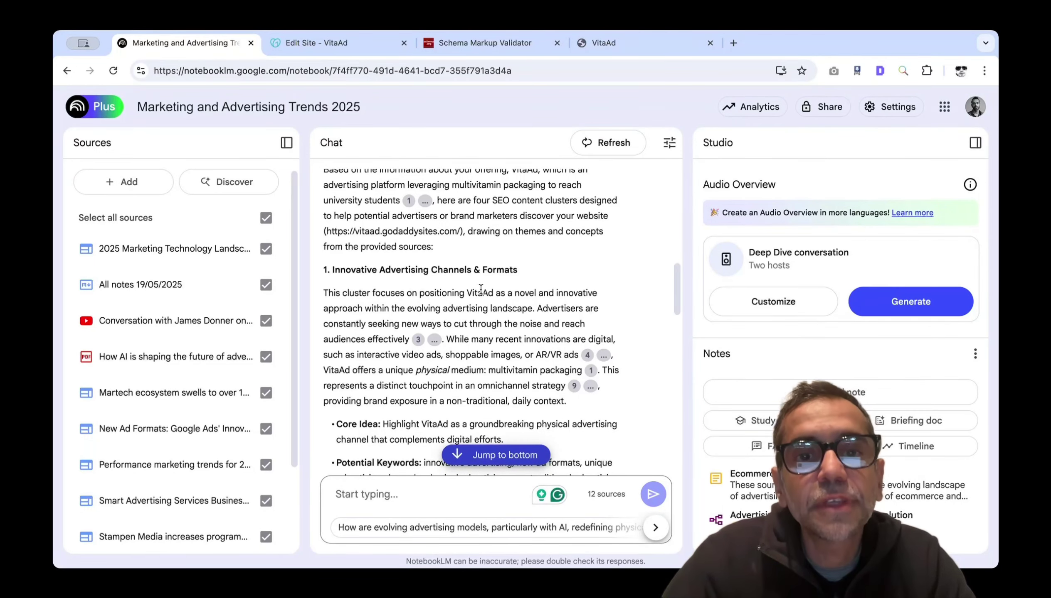
drag(518, 270, 332, 271)
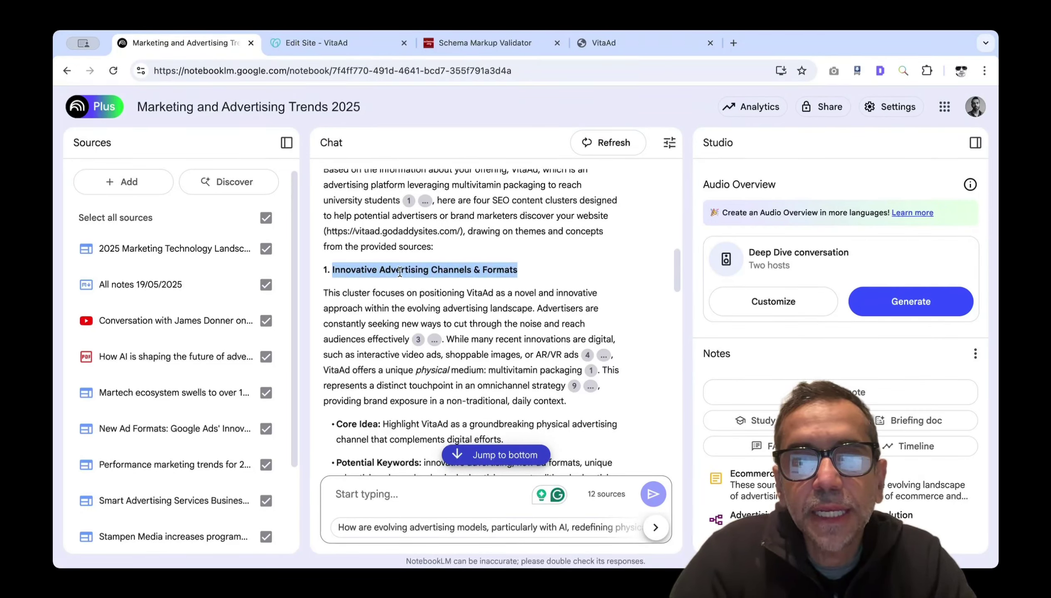
scroll(463, 272, down, 2)
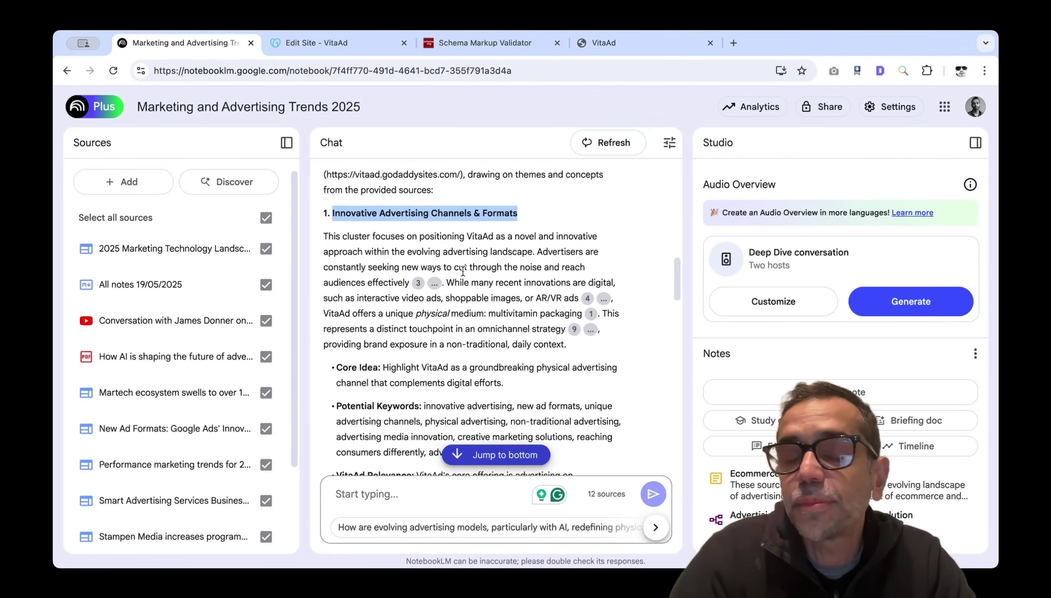
scroll(454, 264, down, 1)
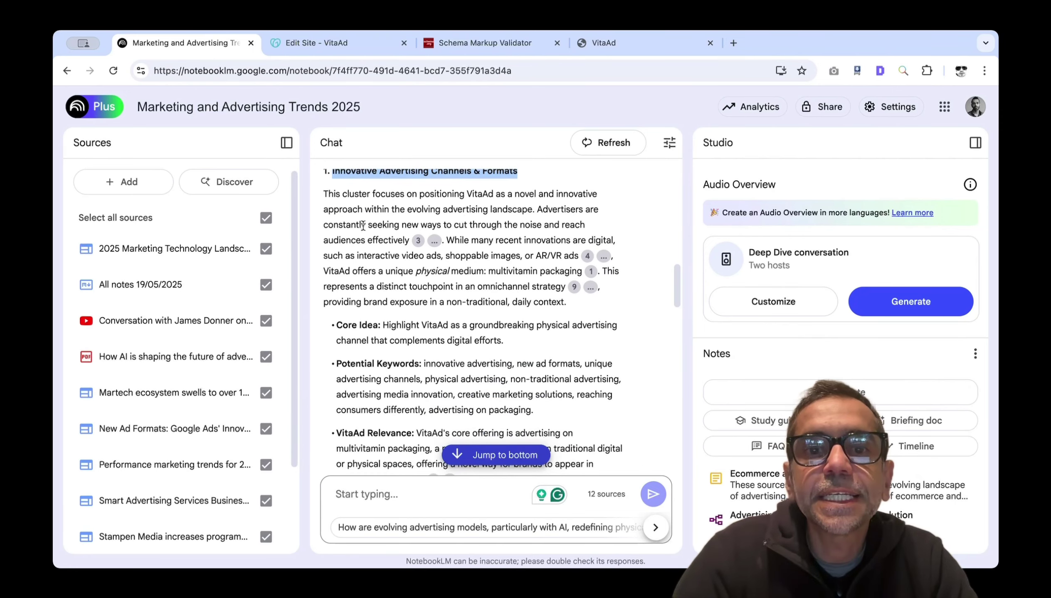
drag(317, 198, 523, 373)
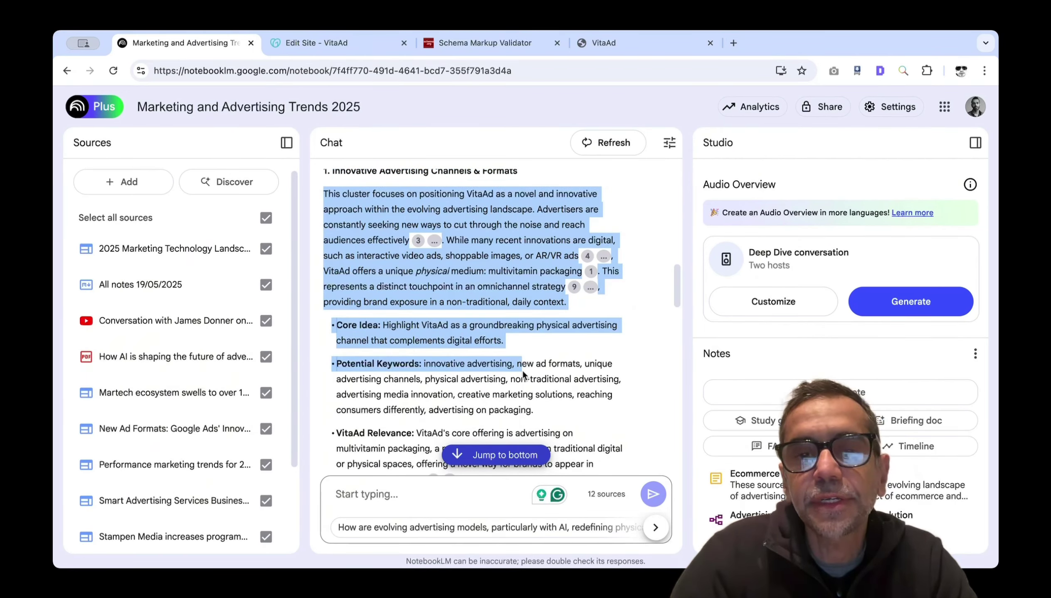
scroll(523, 373, down, 1)
scroll(459, 312, up, 5)
drag(518, 335, 334, 338)
- Examine the second cluster, Targeting University Students, and compare it with the first one
scroll(334, 338, down, 9)
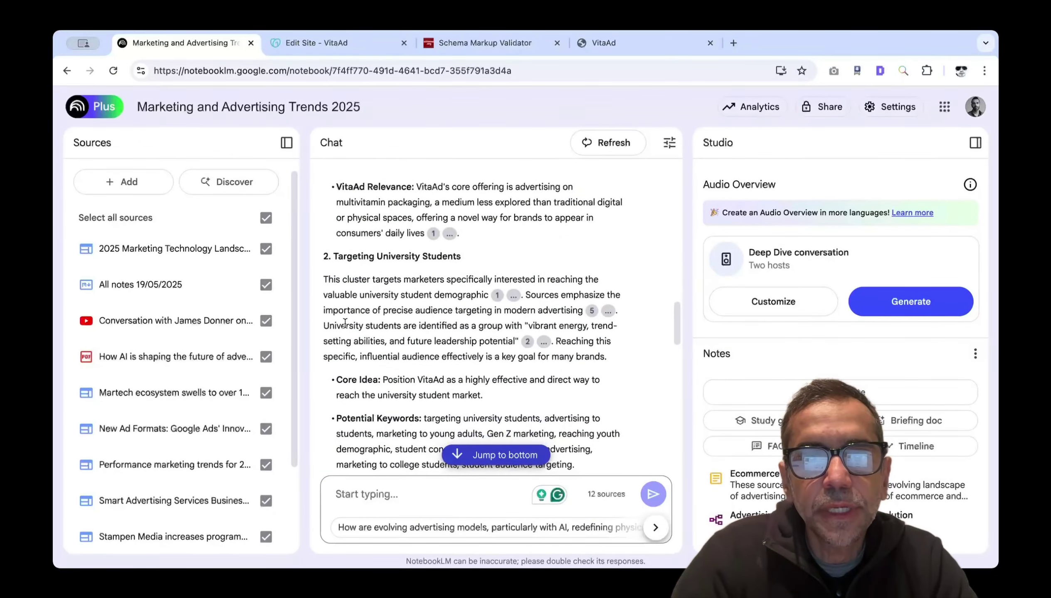
mouse_move(471, 257)
mouse_down()
mouse_move(326, 256)
mouse_move(475, 254)
mouse_up()
click(346, 259)
click(376, 263)
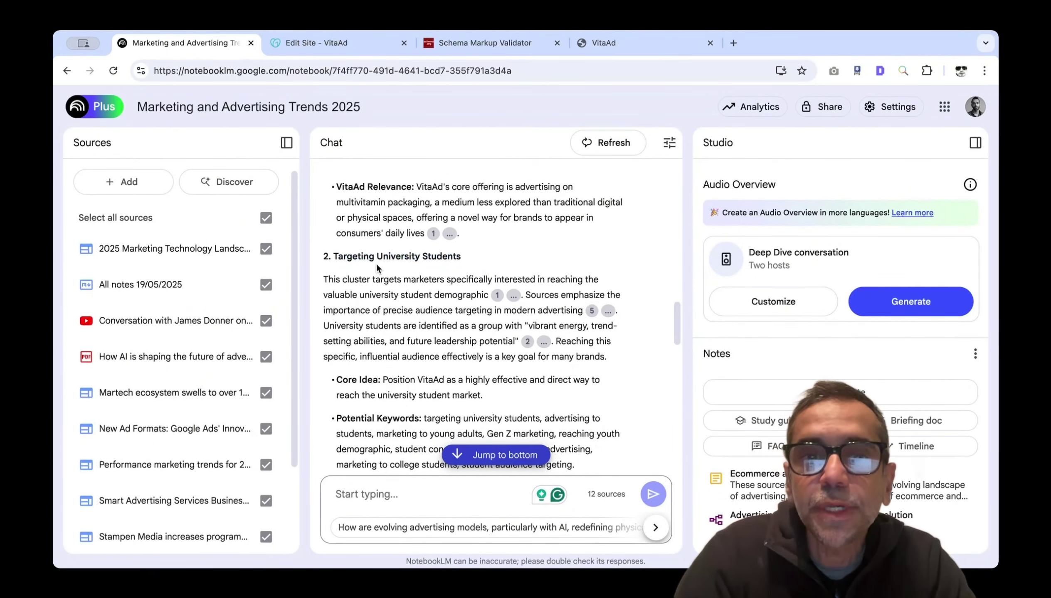
scroll(377, 263, up, 7)
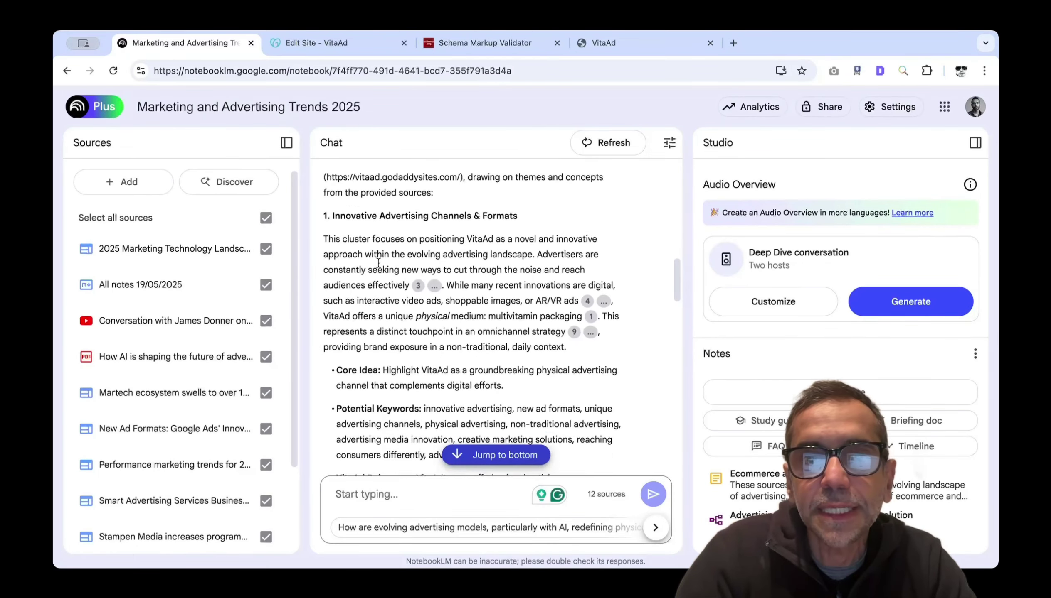
scroll(378, 263, up, 1)
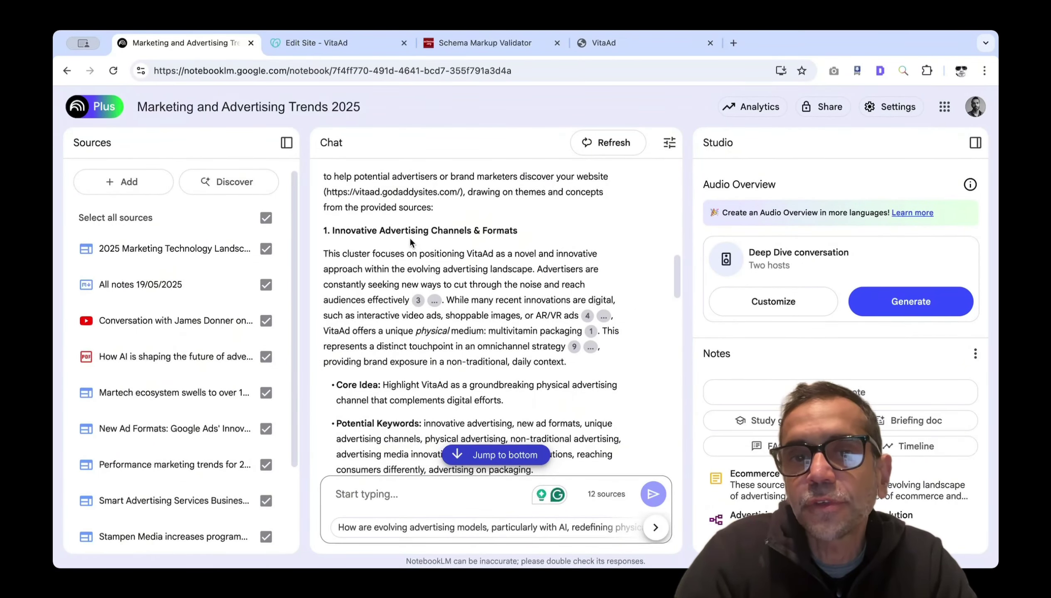
scroll(410, 239, down, 5)
drag(351, 338, 529, 335)
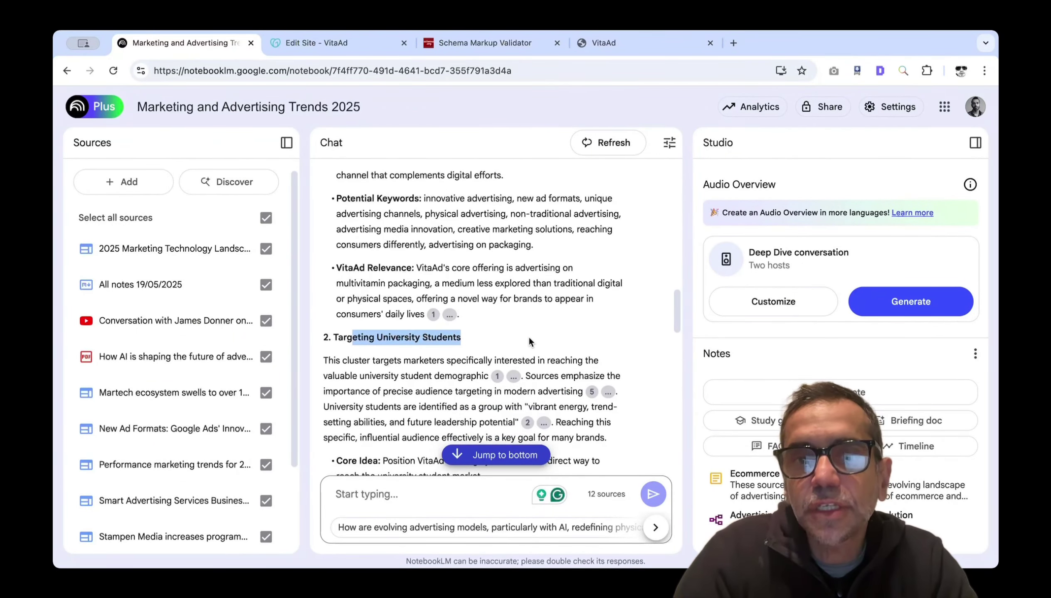
scroll(529, 337, down, 4)
scroll(528, 337, down, 4)
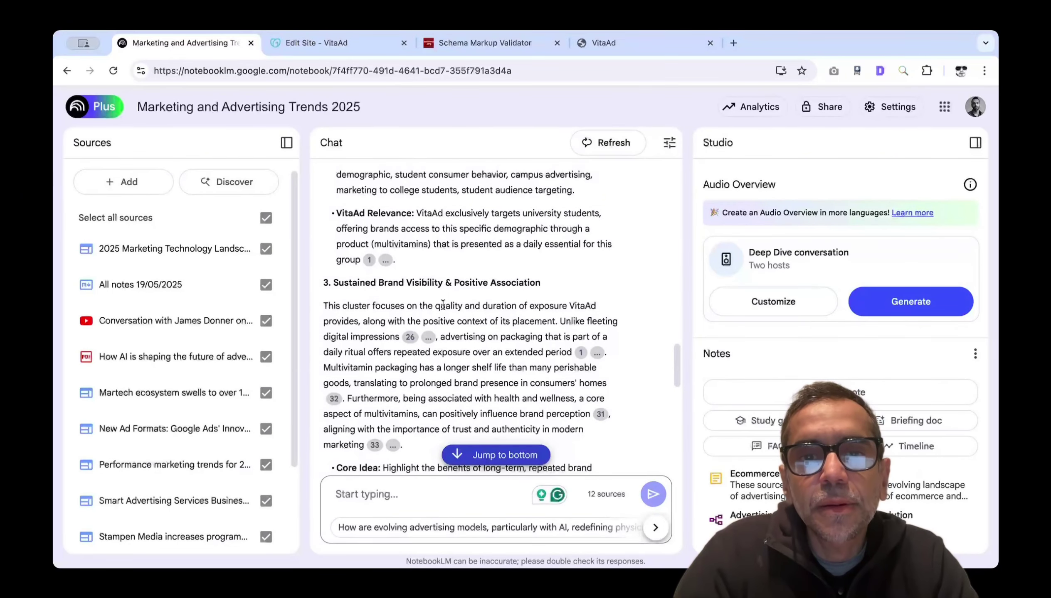
- Review the third and fourth clusters, on sustained brand visibility and data-driven targeting, and look back over the potential keywords
drag(379, 283, 546, 286)
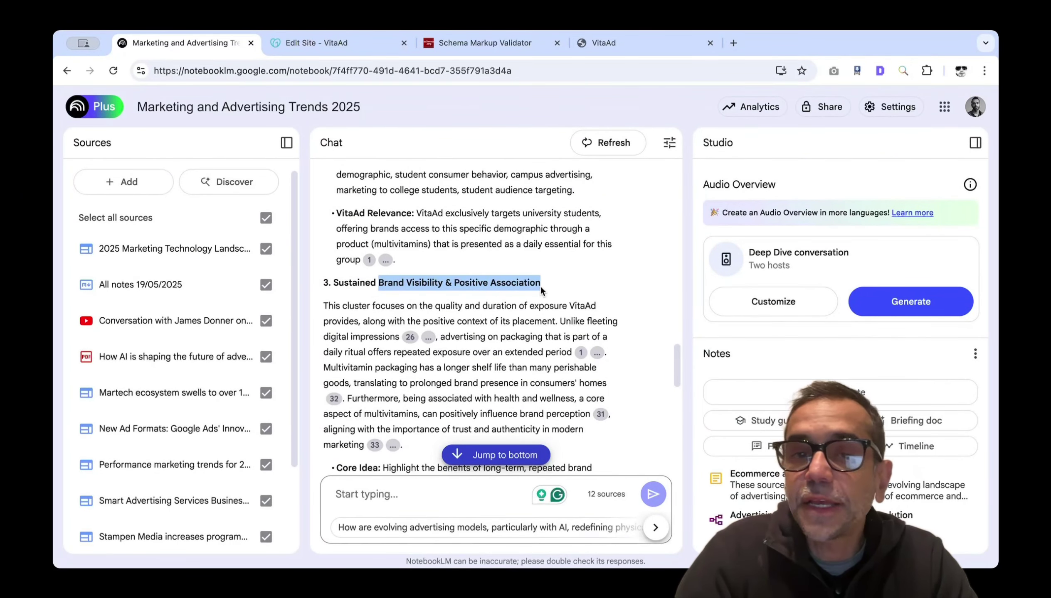
click(451, 288)
drag(442, 286, 340, 285)
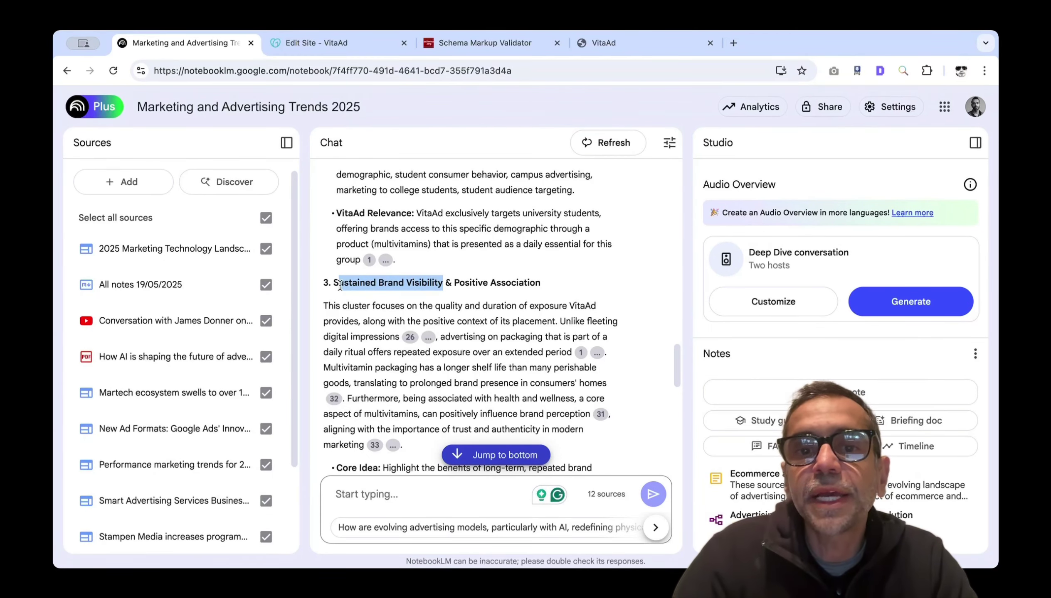
scroll(363, 321, down, 10)
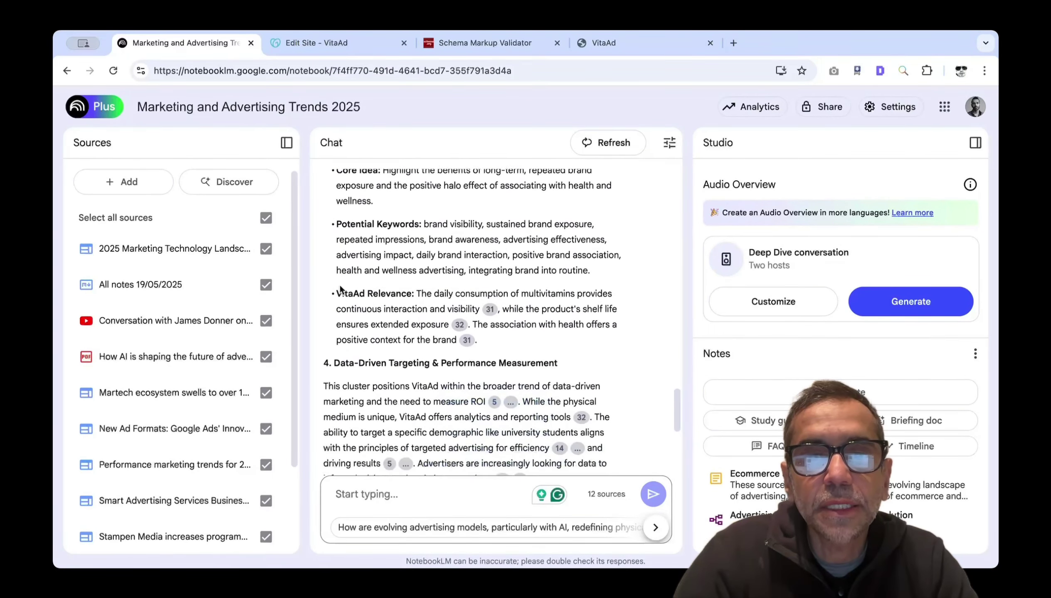
drag(350, 354, 571, 357)
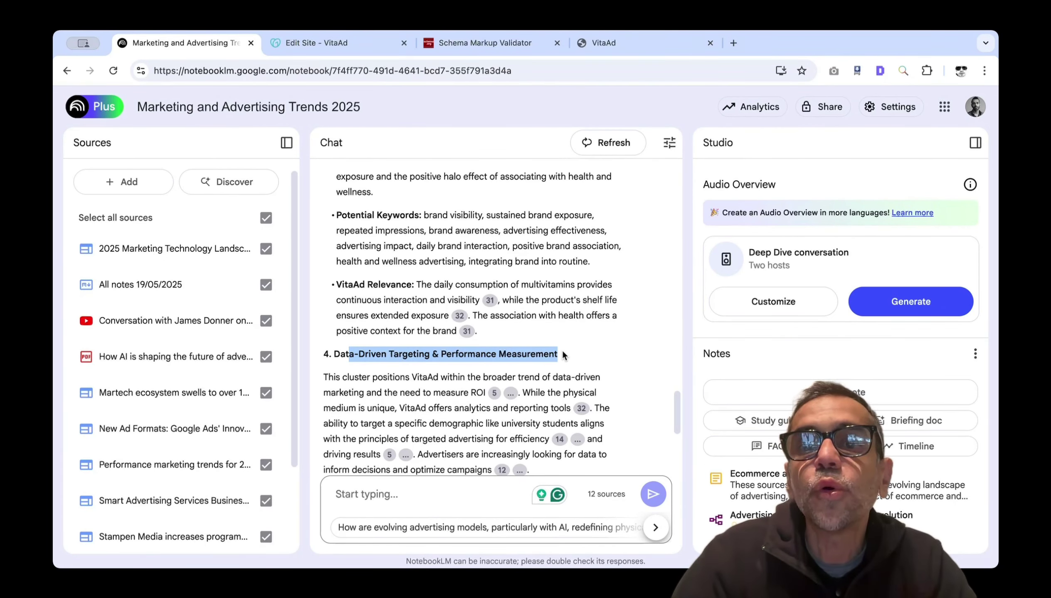
click(495, 346)
scroll(495, 346, up, 10)
scroll(495, 346, up, 4)
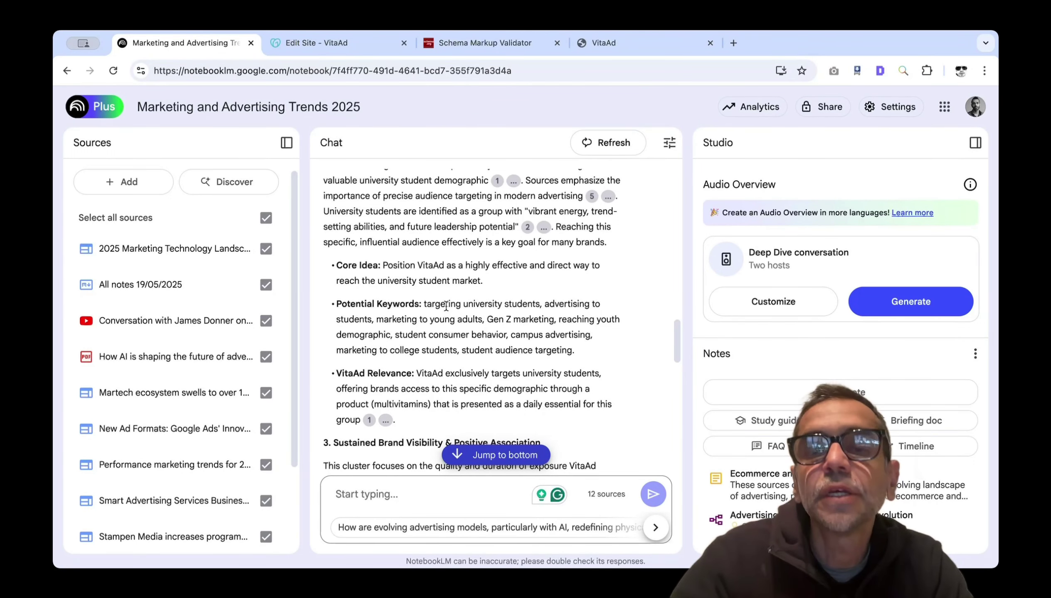
scroll(474, 392, down, 3)
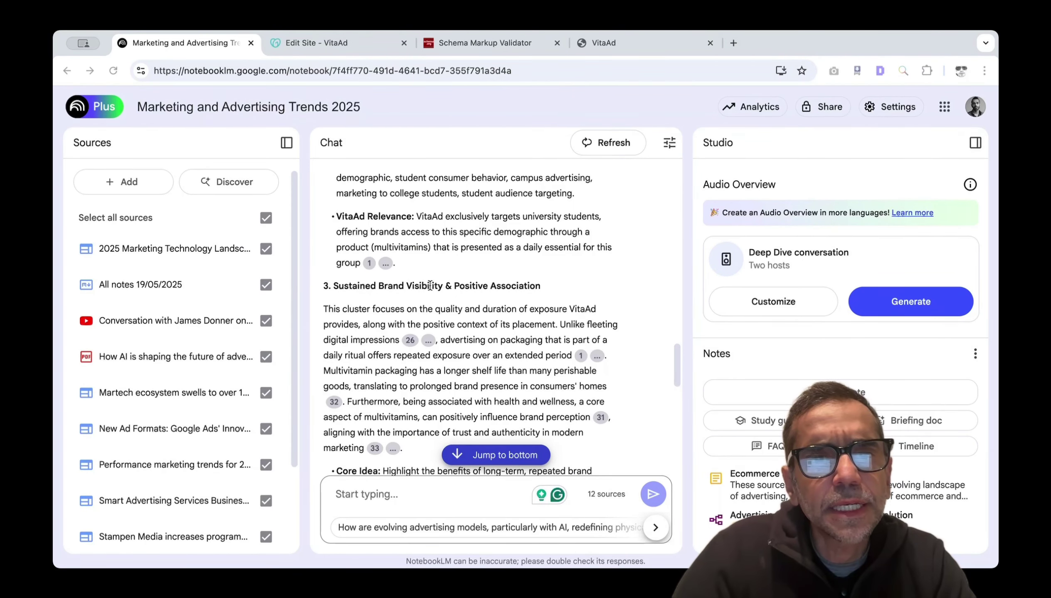
- Enter a prompt template for E-E-A-T optimised content titles in a table, replacing its cluster topic placeholder with "Targeting University Students"
click(376, 504)
key(super+v)
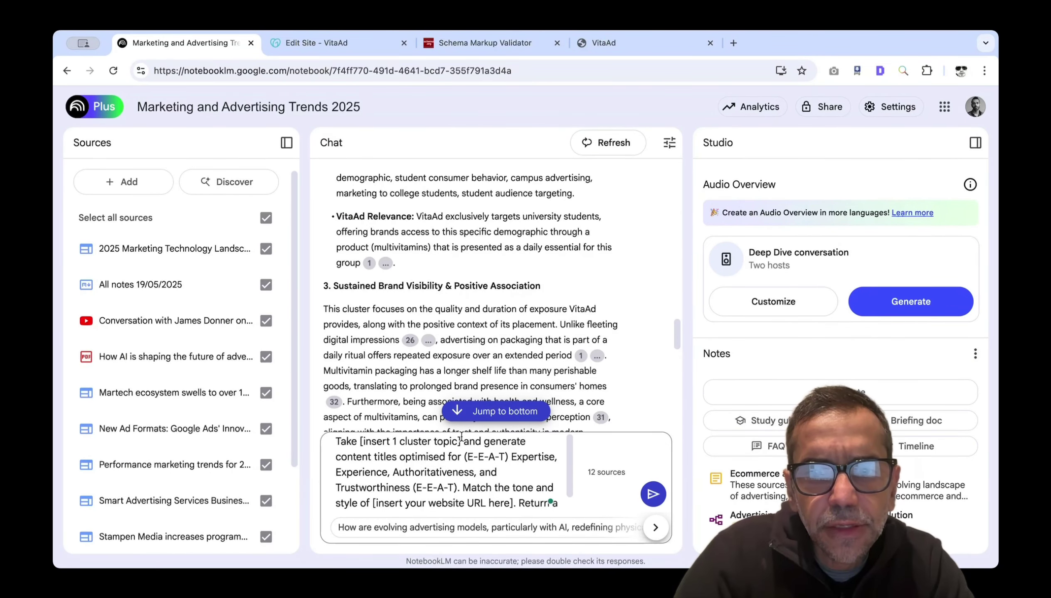
drag(461, 441, 359, 442)
scroll(456, 315, up, 3)
scroll(456, 313, up, 6)
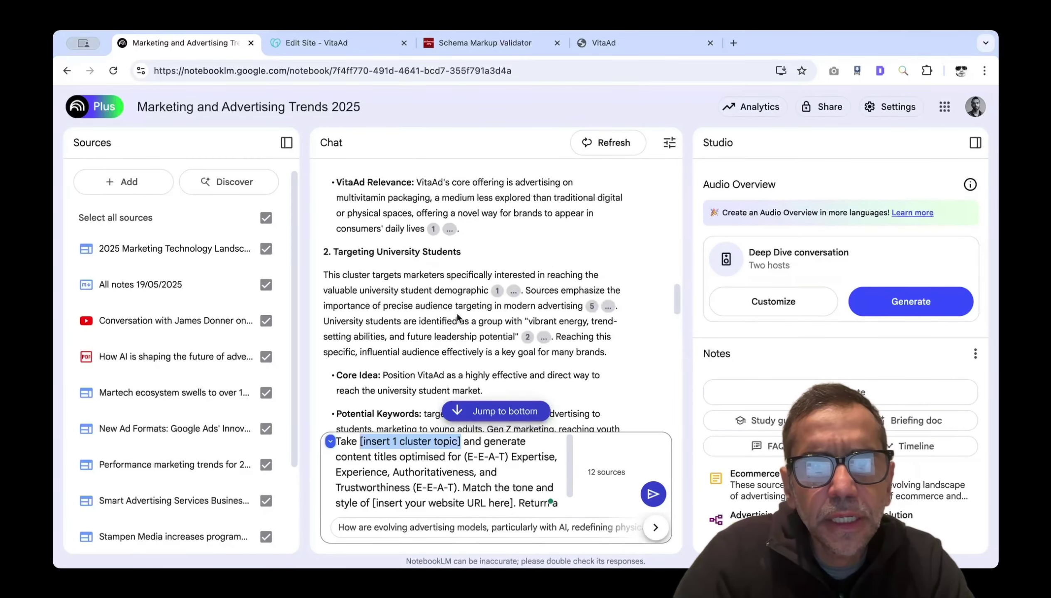
scroll(457, 318, down, 3)
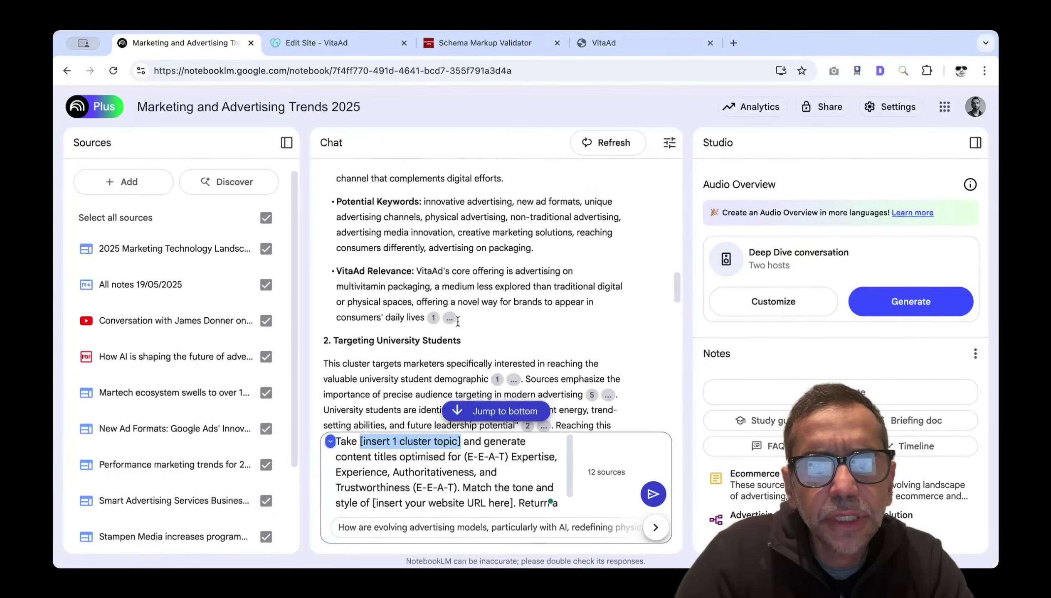
drag(466, 340, 335, 341)
key(super+c)
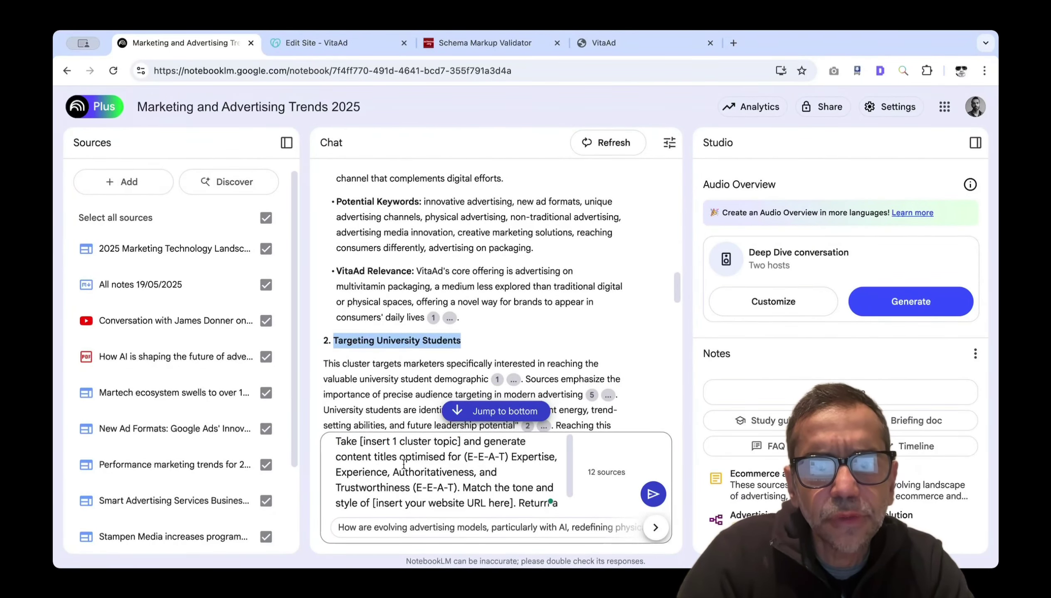
drag(462, 443, 352, 445)
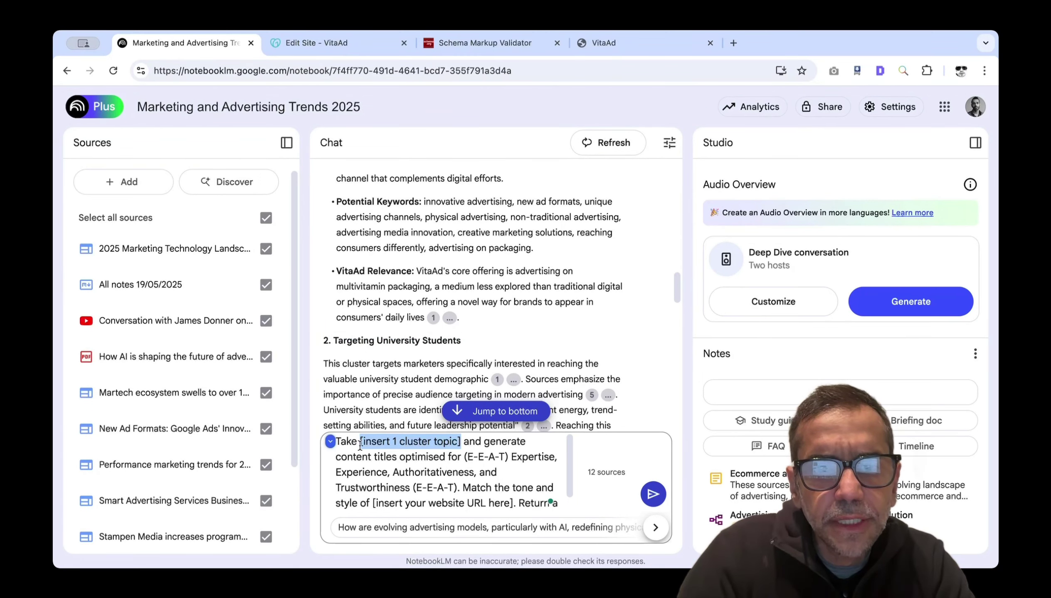
key(super+v)
key(BackSpace)
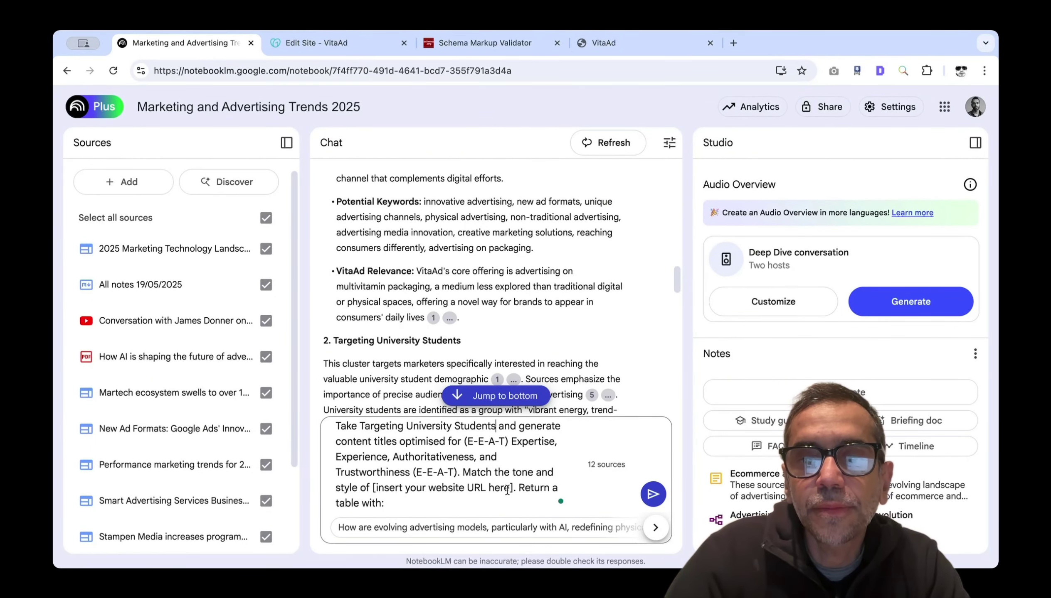
drag(516, 489, 384, 488)
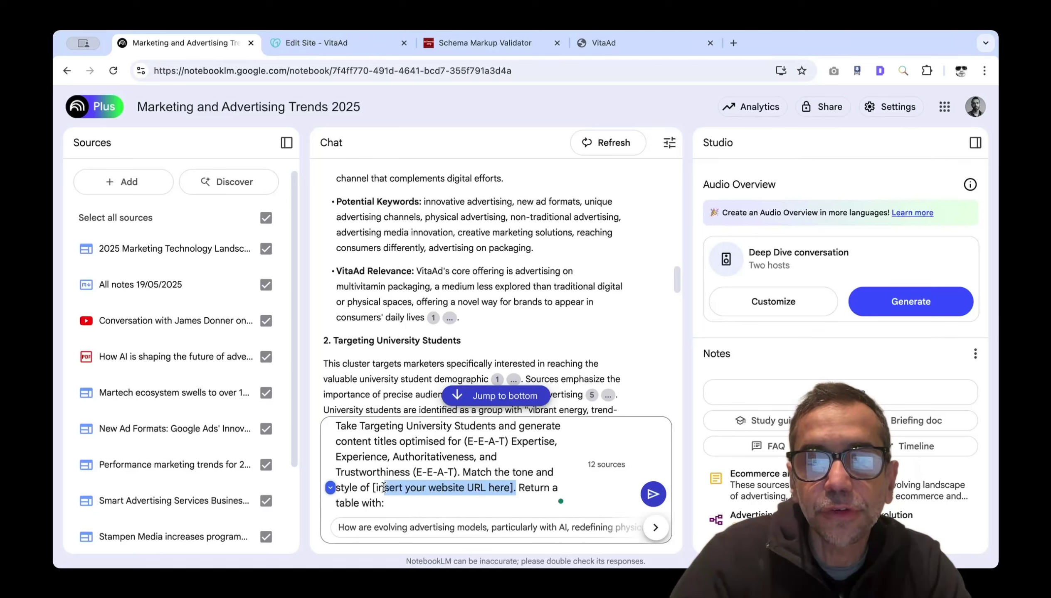
key(BackSpace)
key(BackSpace)
key(BackSpace)
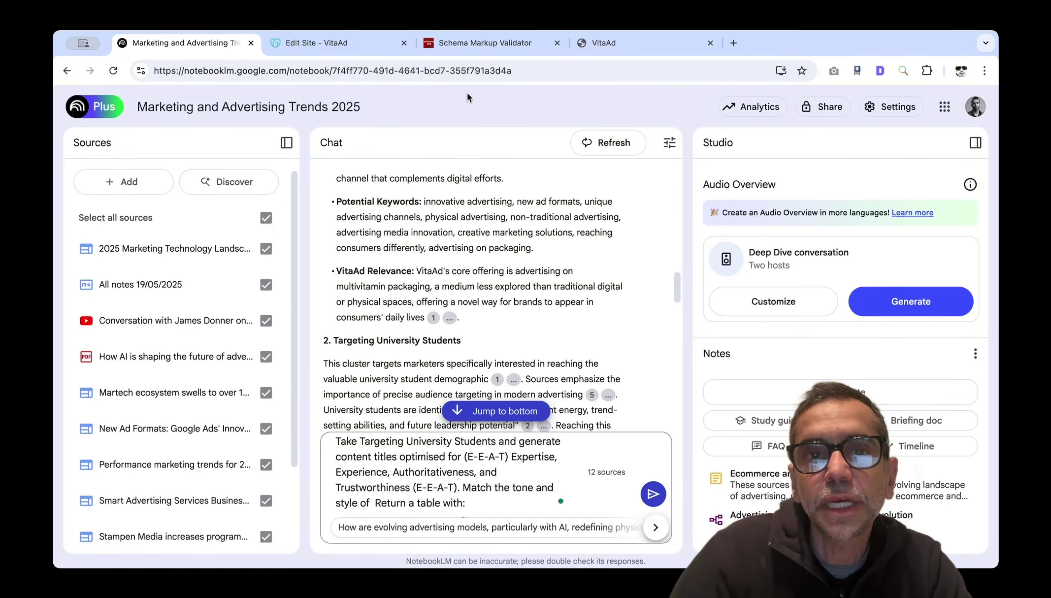
click(356, 43)
click(601, 43)
click(492, 67)
key(cmd+c)
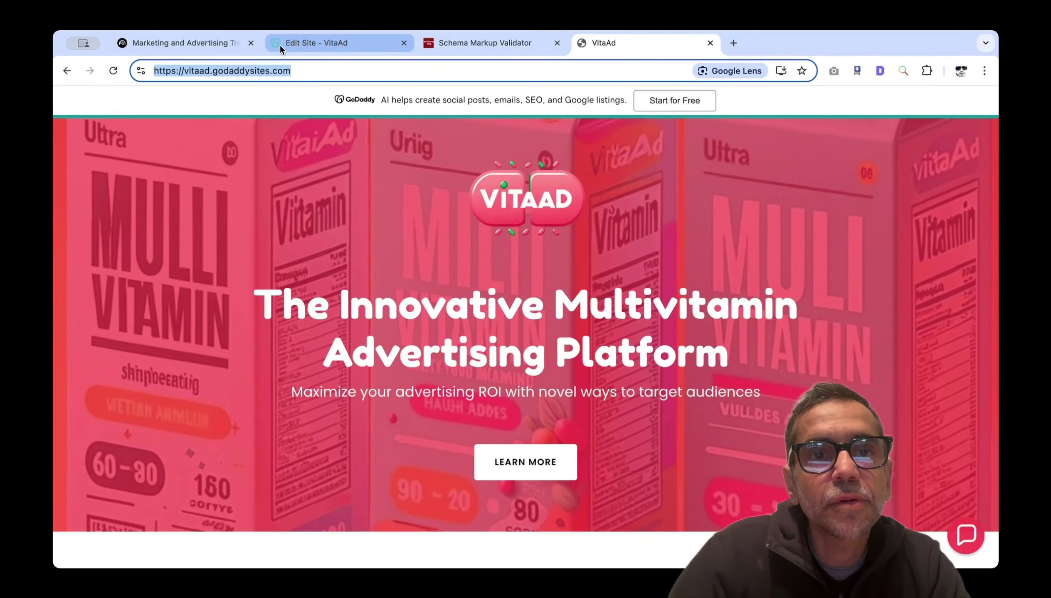
click(203, 42)
key(cmd+v)
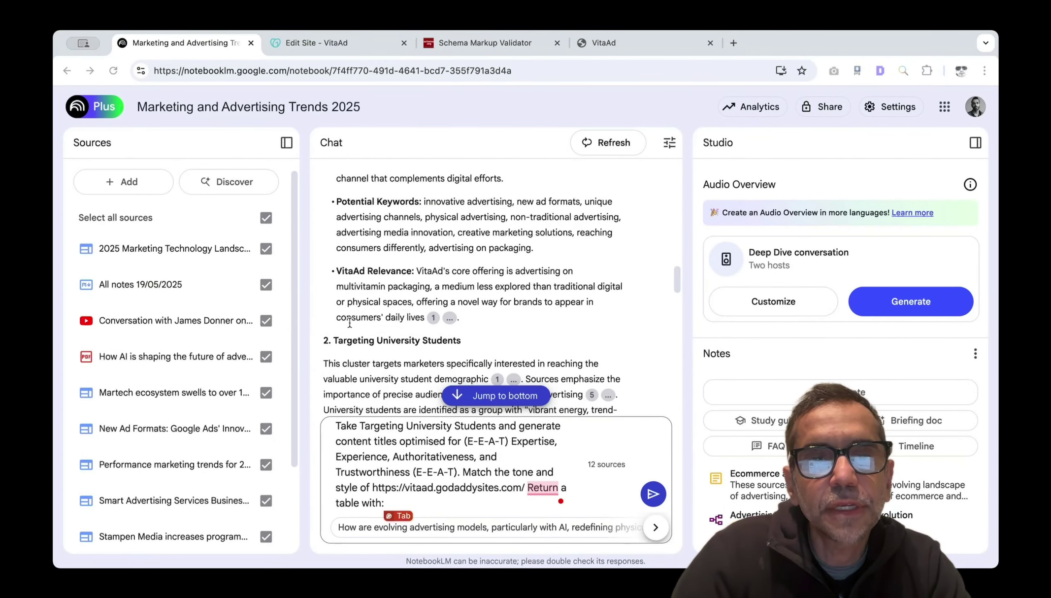
- Specify the table contents as Topic Title, Associated Cluster and 5 Keywords for the content body, and submit the prompt
click(476, 505)
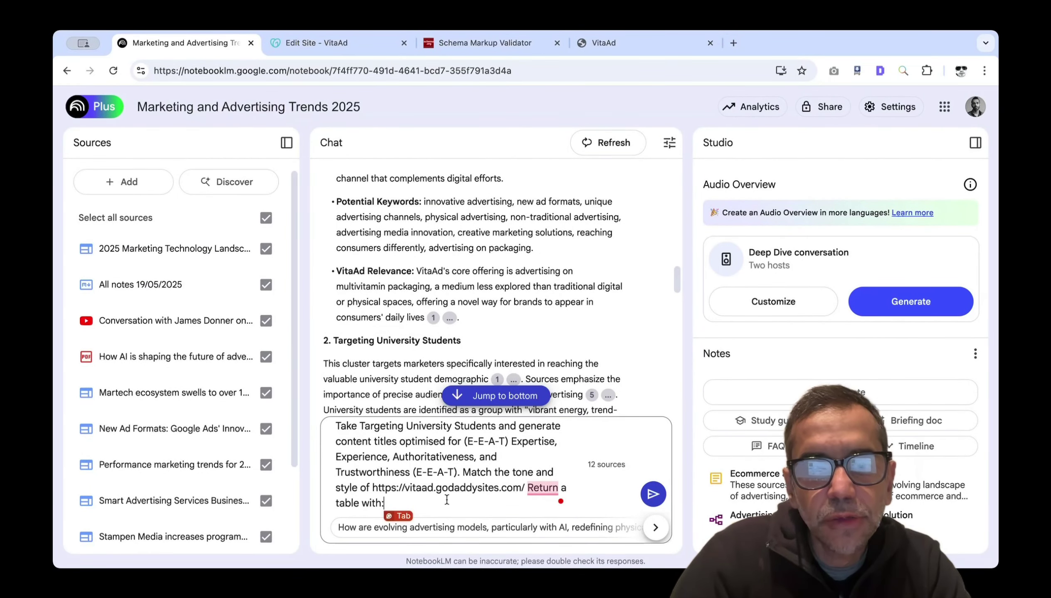
text(- Topic Title - Associated Cluster - 5 Keywords for the content body)
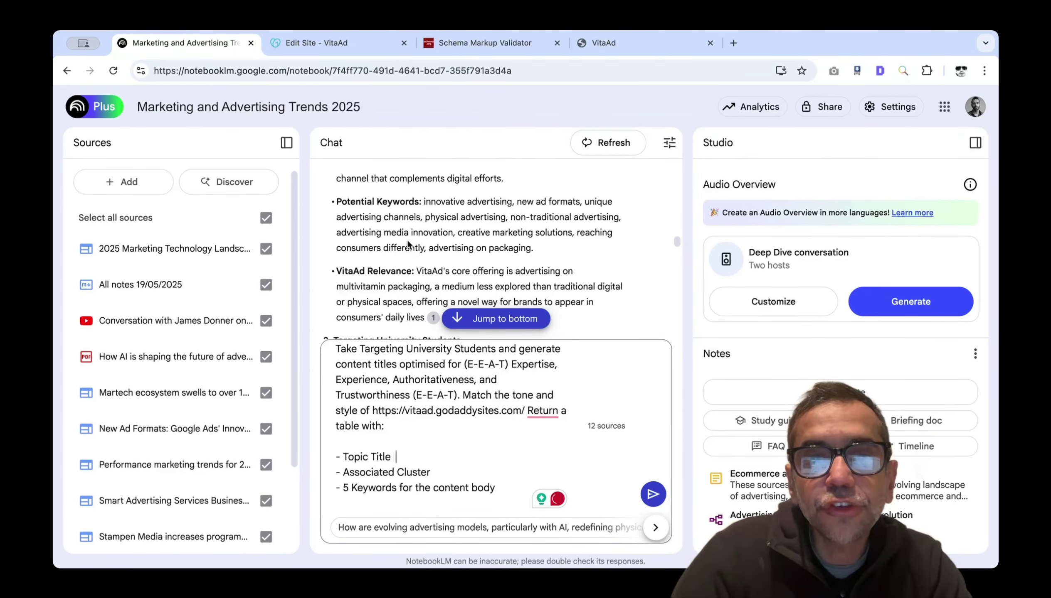
scroll(406, 241, up, 5)
scroll(406, 241, down, 4)
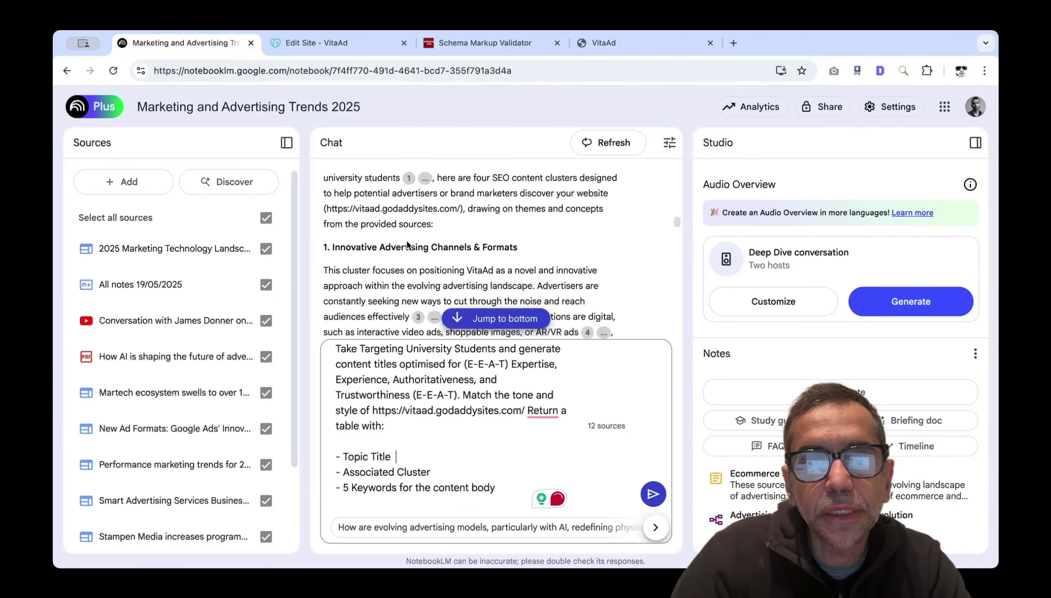
scroll(407, 241, up, 6)
scroll(407, 241, down, 10)
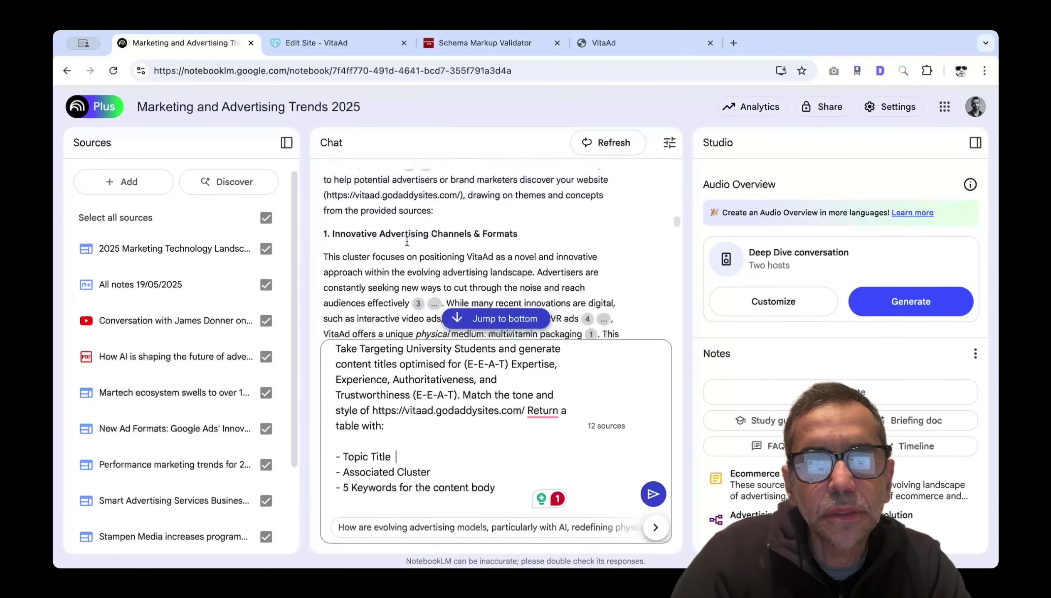
drag(460, 237, 330, 236)
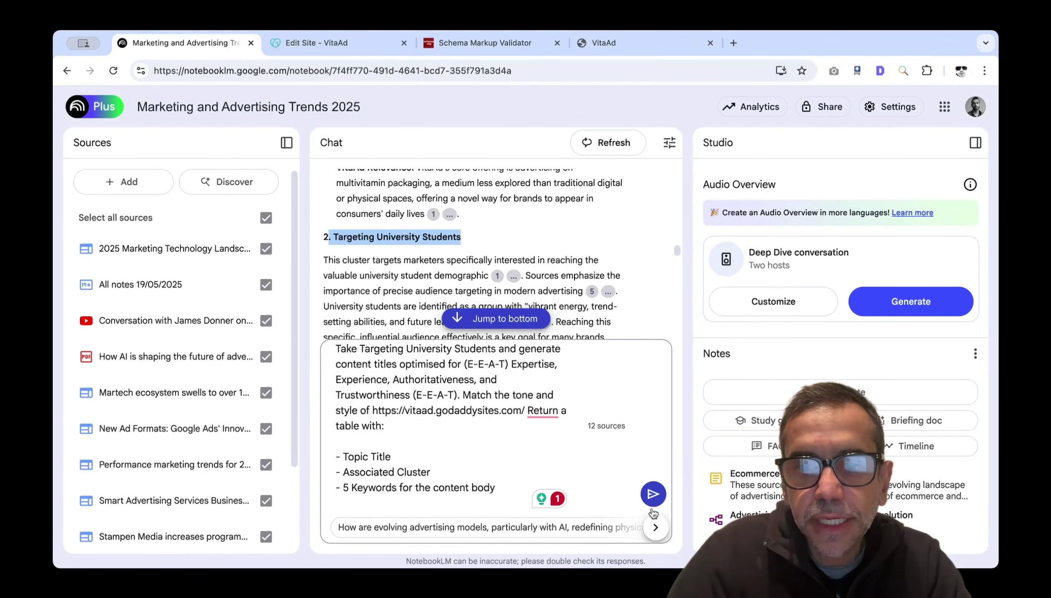
click(653, 495)
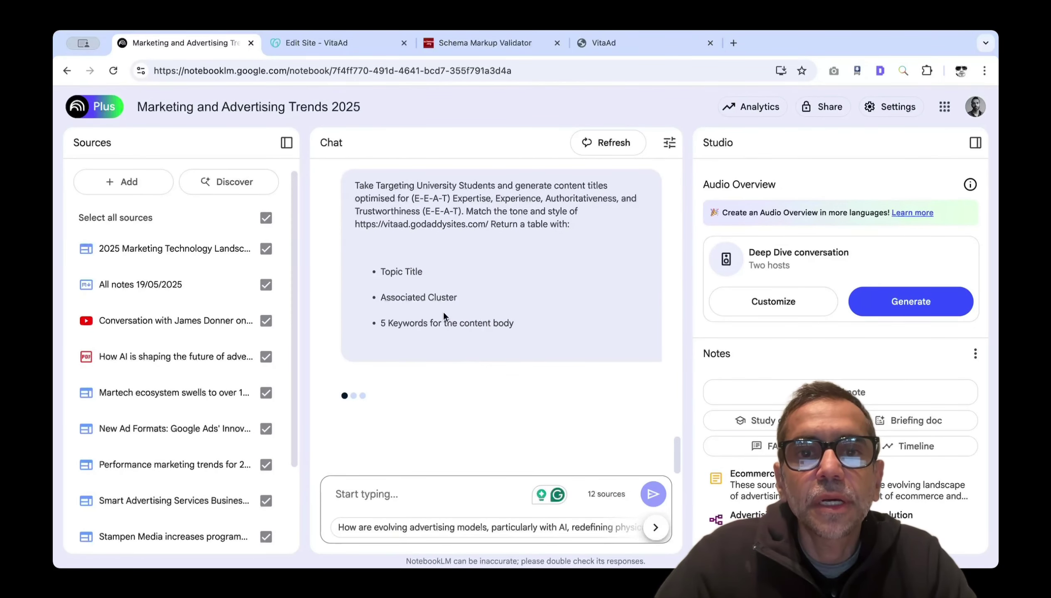
- Compare the submitted prompt with the generated table, examining its topic titles and Associated Cluster column
drag(513, 187, 411, 186)
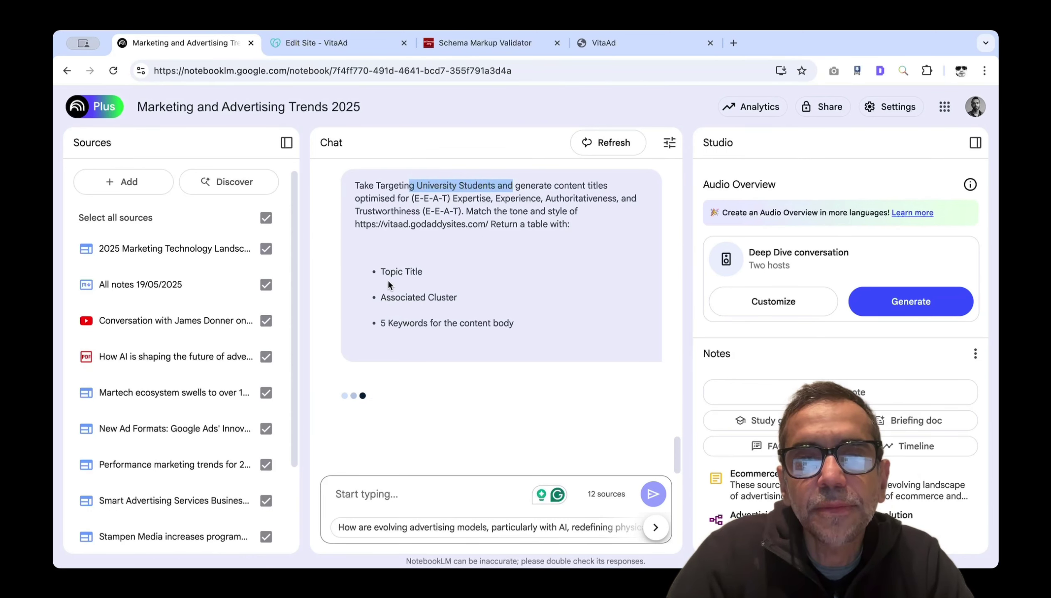
drag(384, 272, 457, 275)
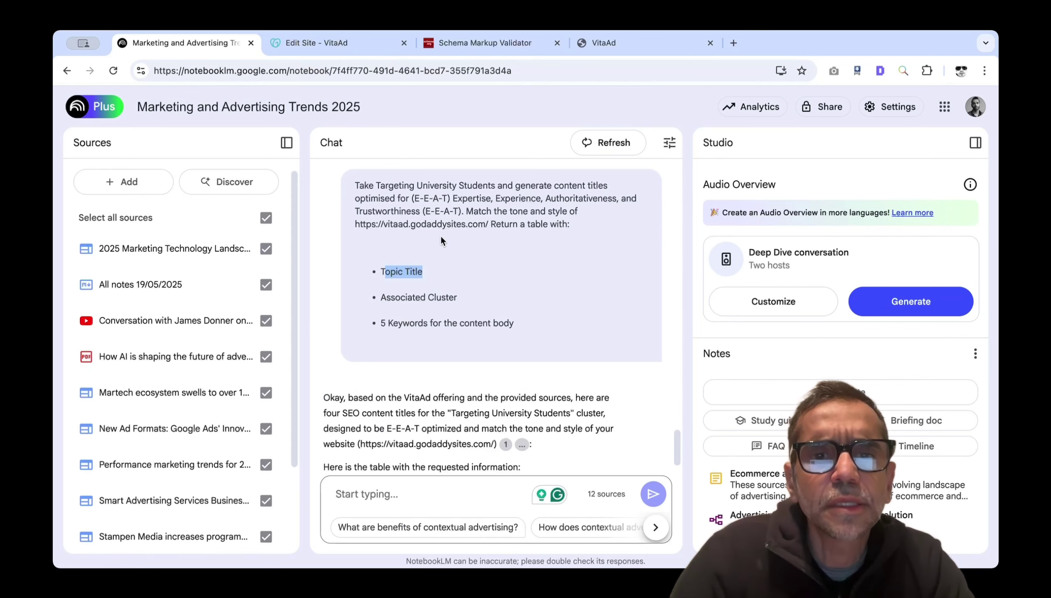
scroll(441, 237, down, 5)
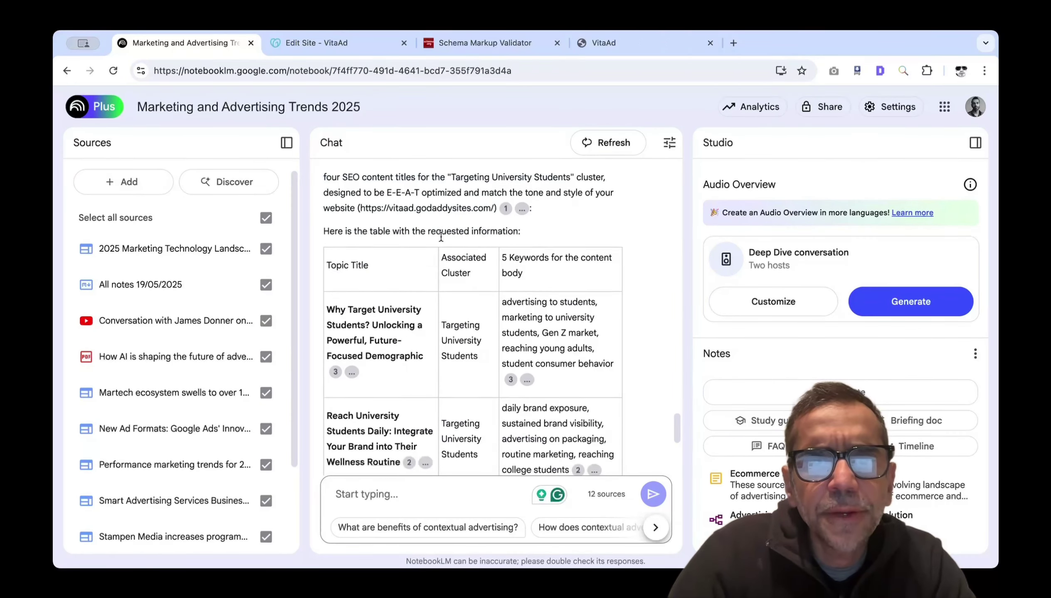
scroll(440, 237, down, 5)
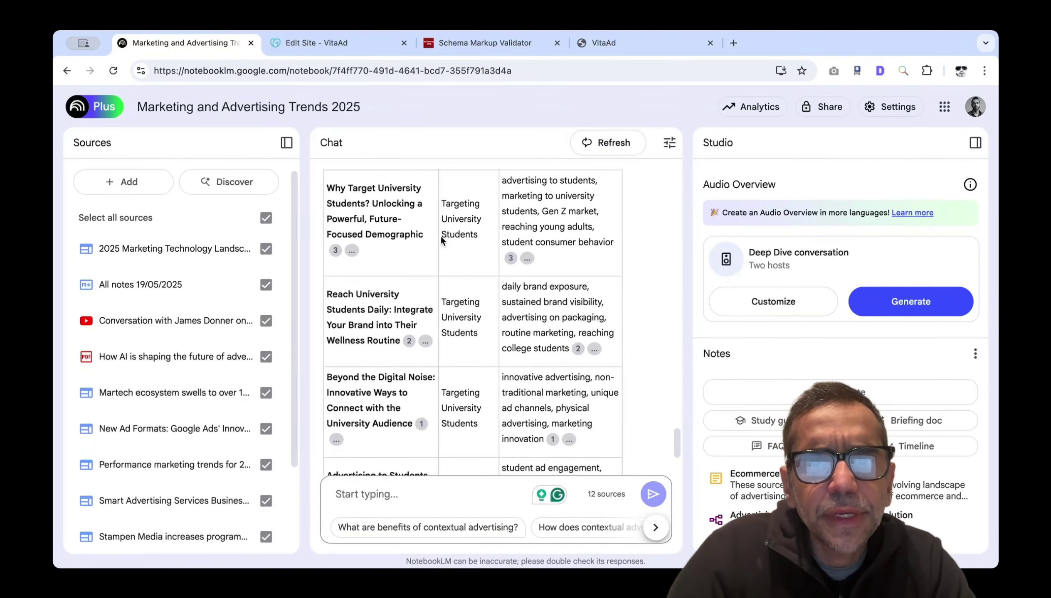
scroll(440, 237, up, 6)
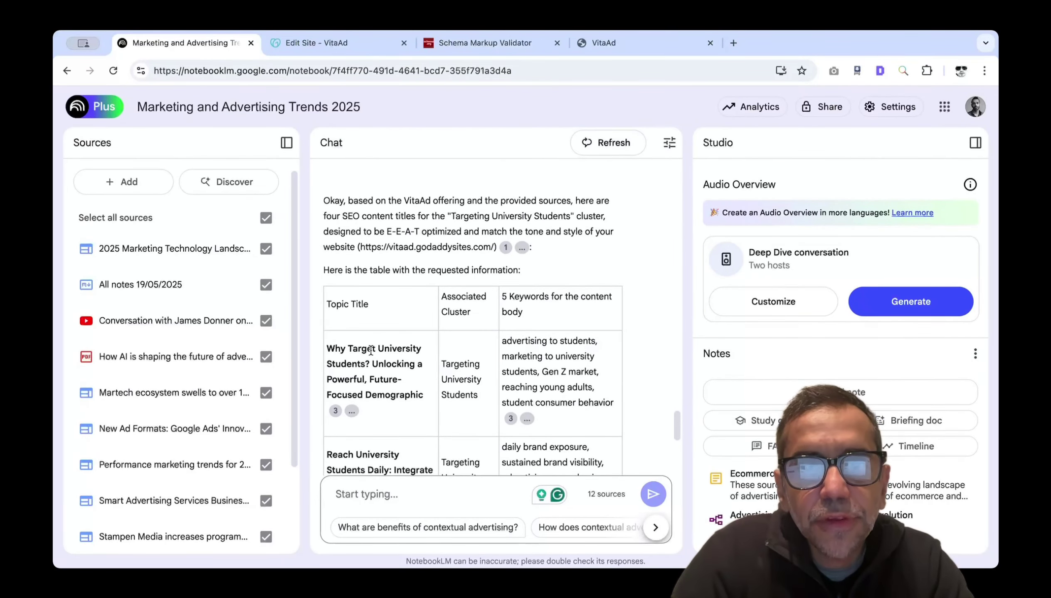
drag(345, 349, 424, 403)
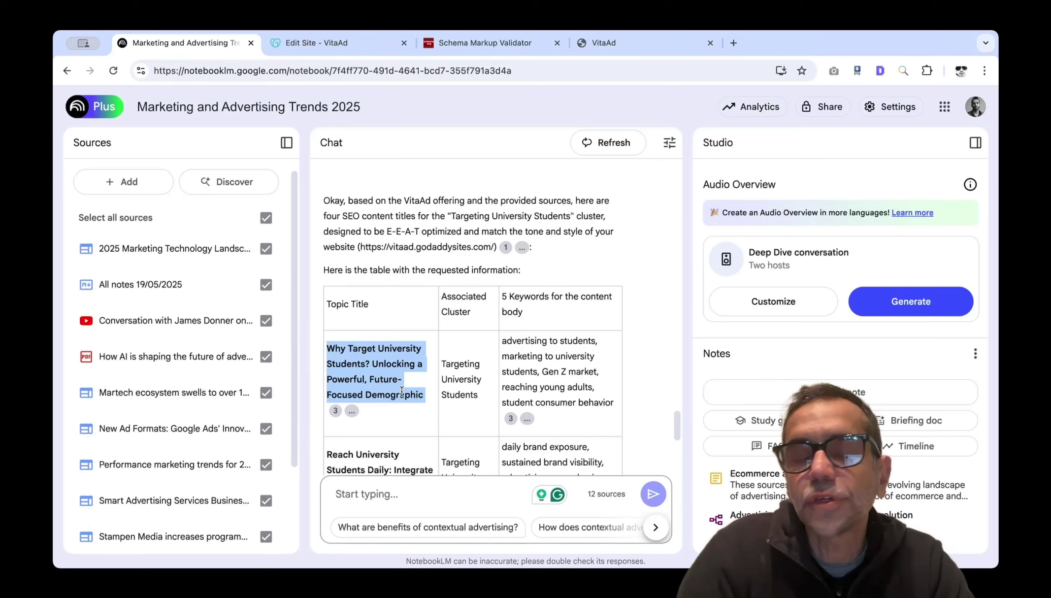
drag(478, 399, 444, 358)
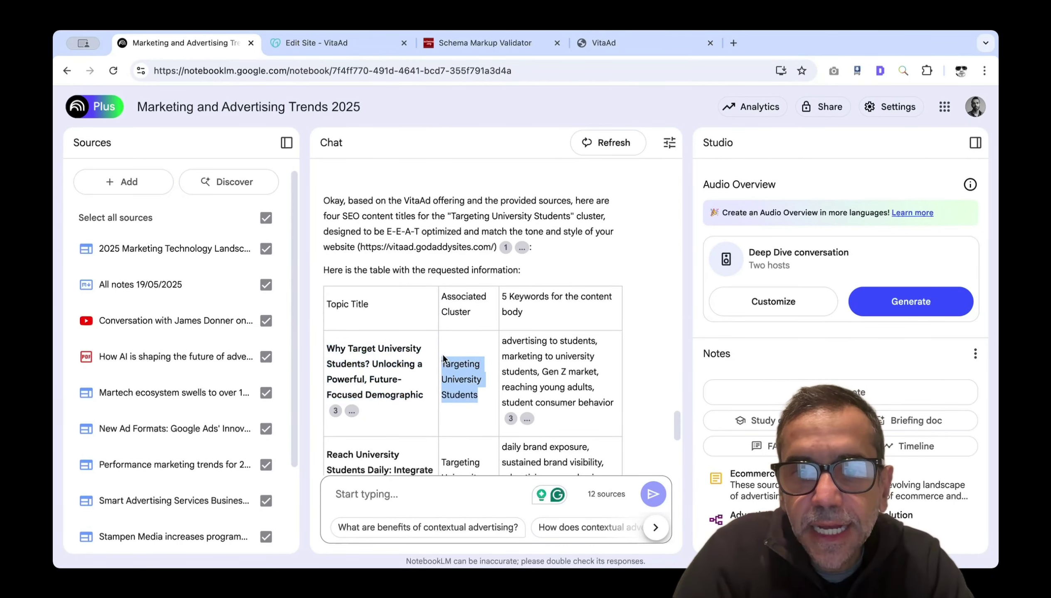
scroll(462, 401, down, 3)
click(448, 285)
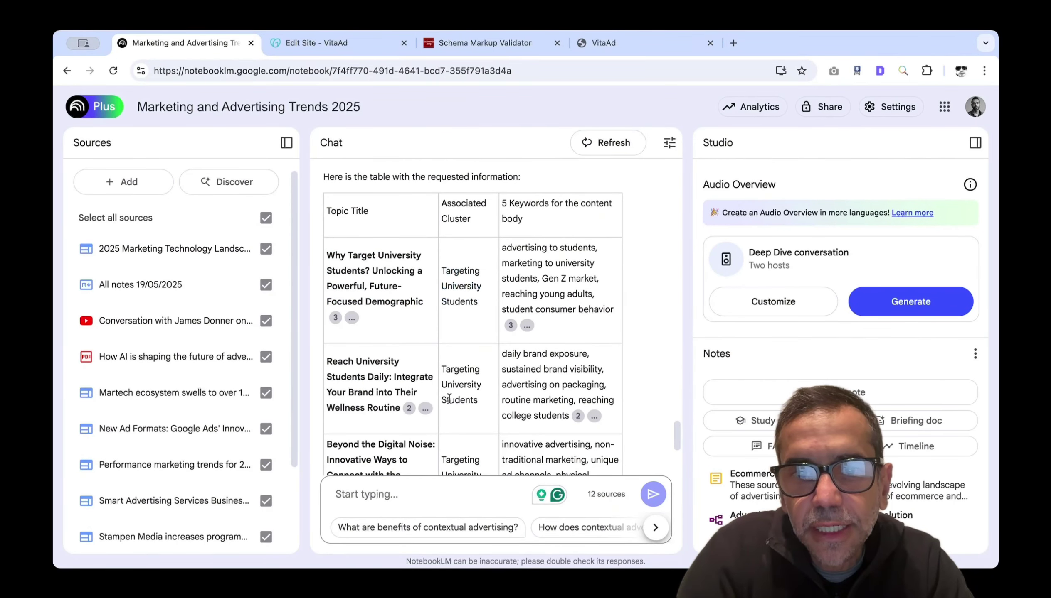
drag(471, 219, 446, 209)
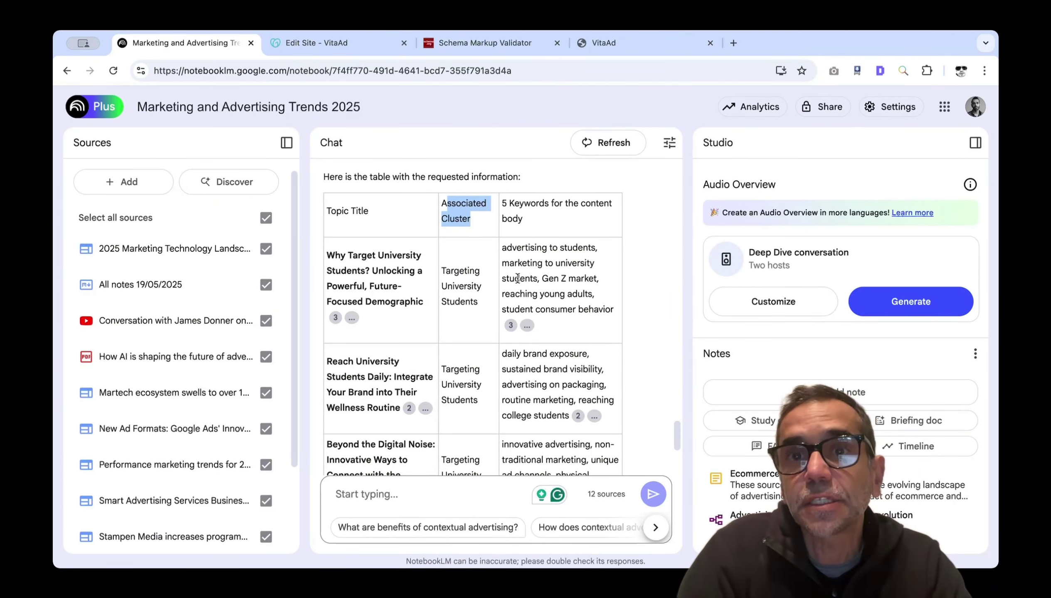
- Review the content body keywords in the remaining table rows and look through the notebook's source list
scroll(517, 276, down, 4)
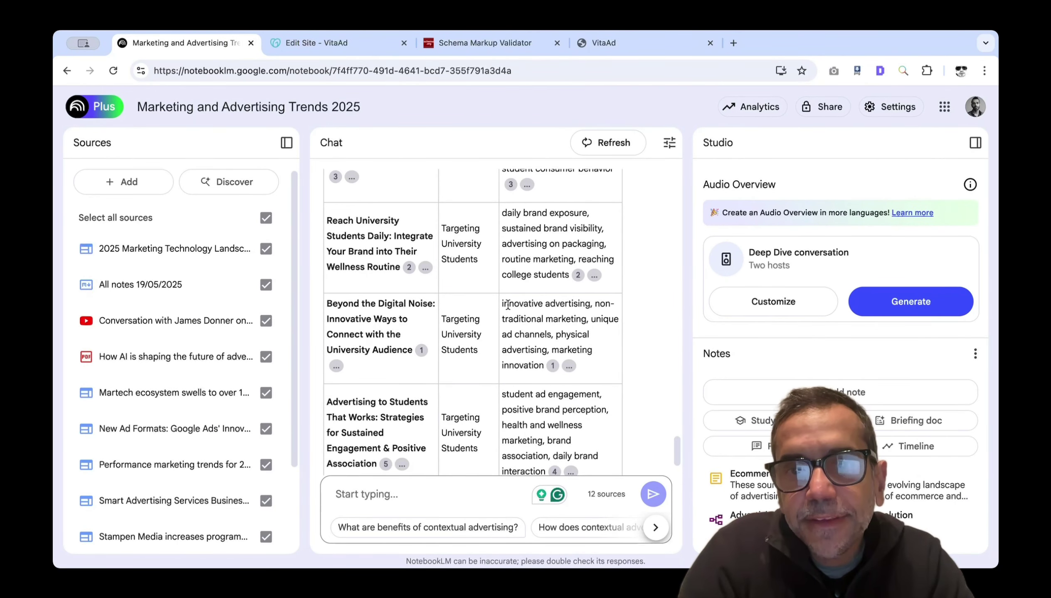
drag(509, 304, 566, 371)
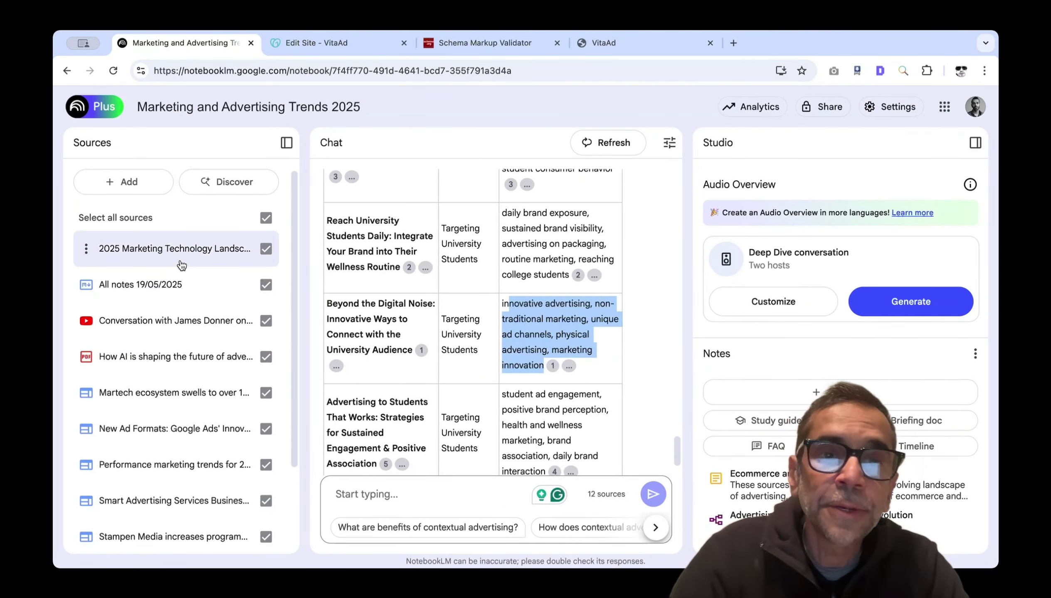
scroll(197, 307, down, 1)
scroll(196, 307, up, 1)
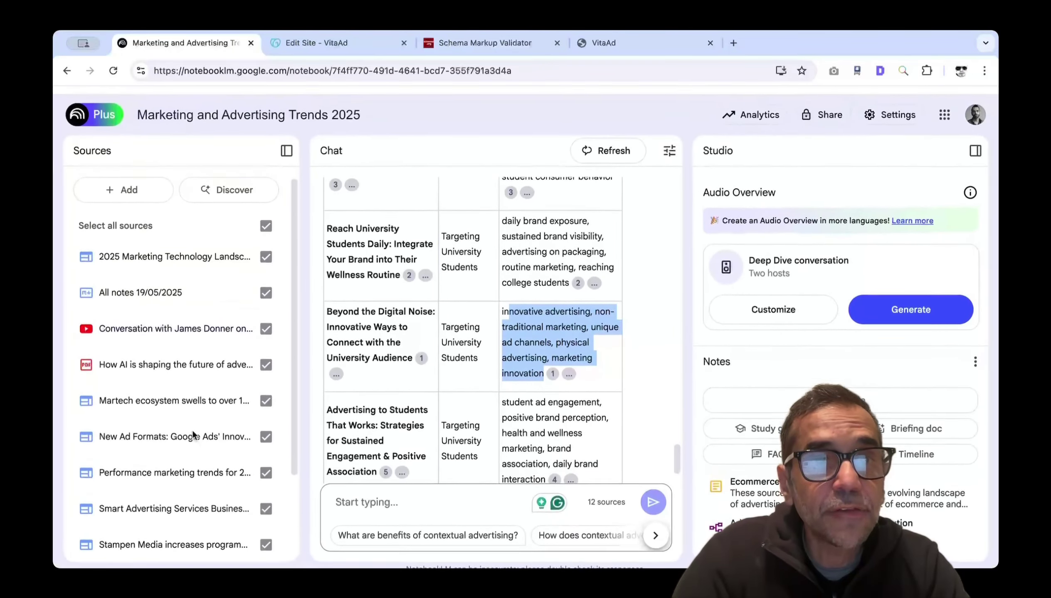
scroll(191, 356, down, 3)
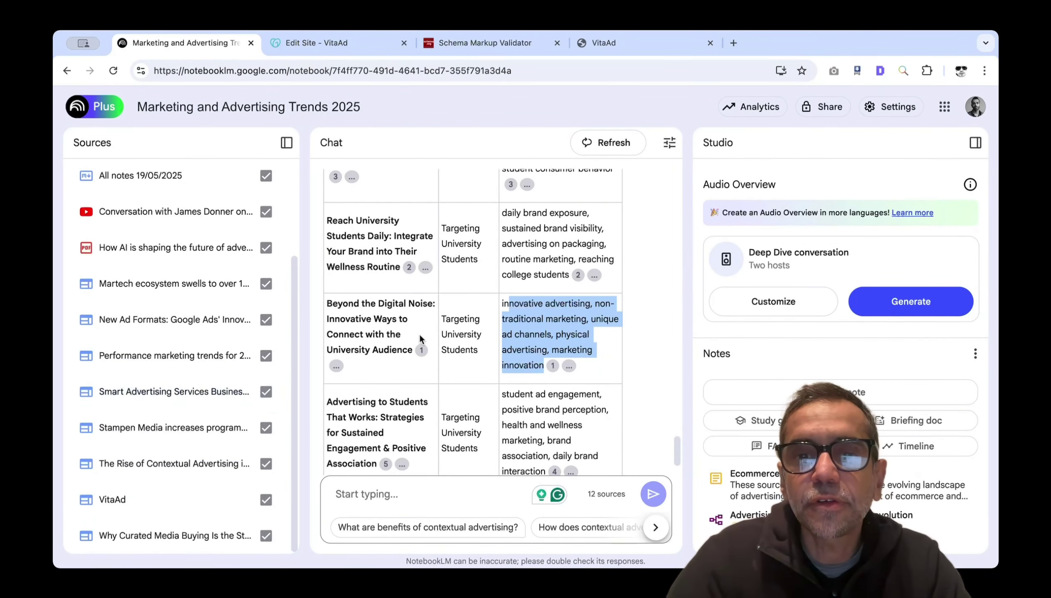
scroll(419, 337, down, 2)
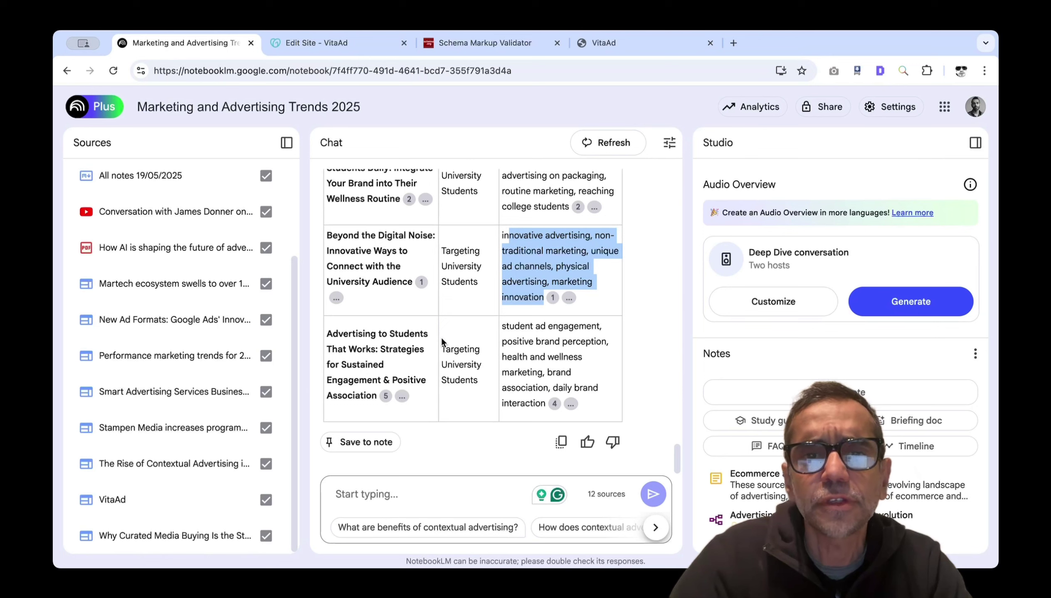
scroll(445, 280, up, 5)
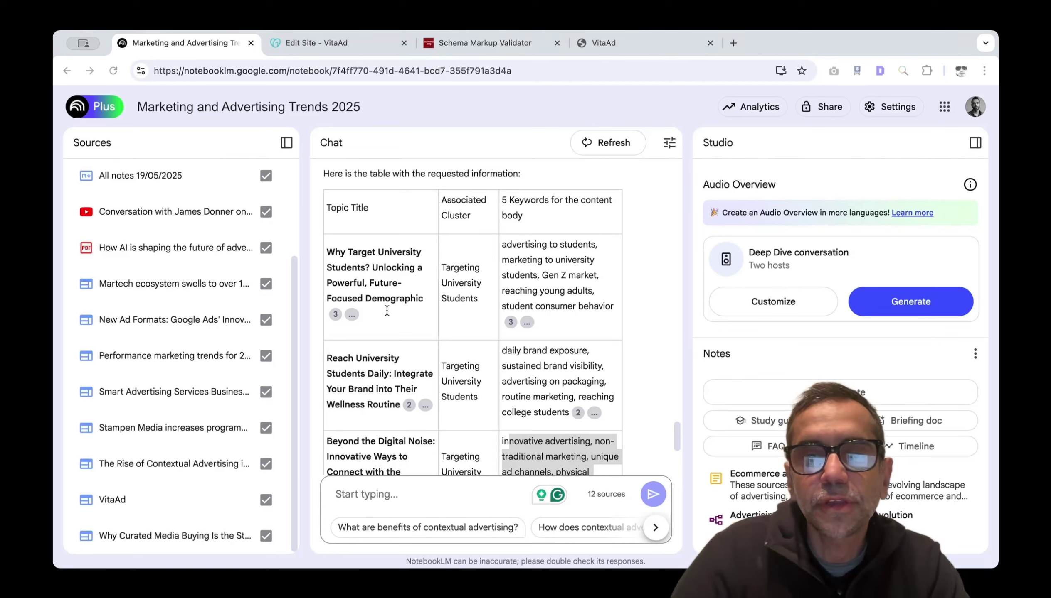
- Examine the topic title about reaching university students daily, and look over the VitaAd home page and its What is VitaAd section
drag(328, 358, 399, 406)
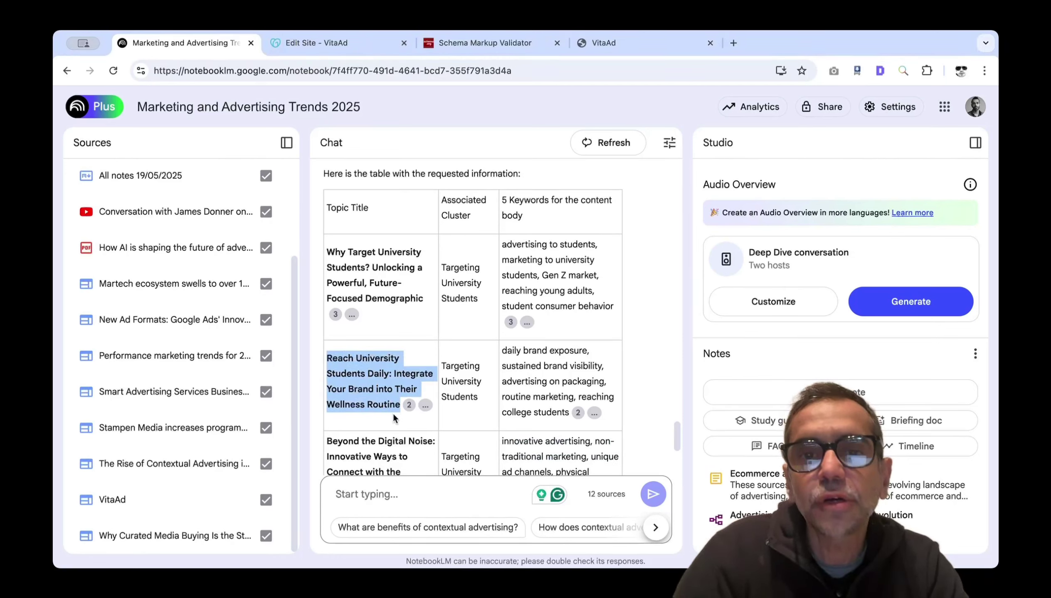
click(585, 43)
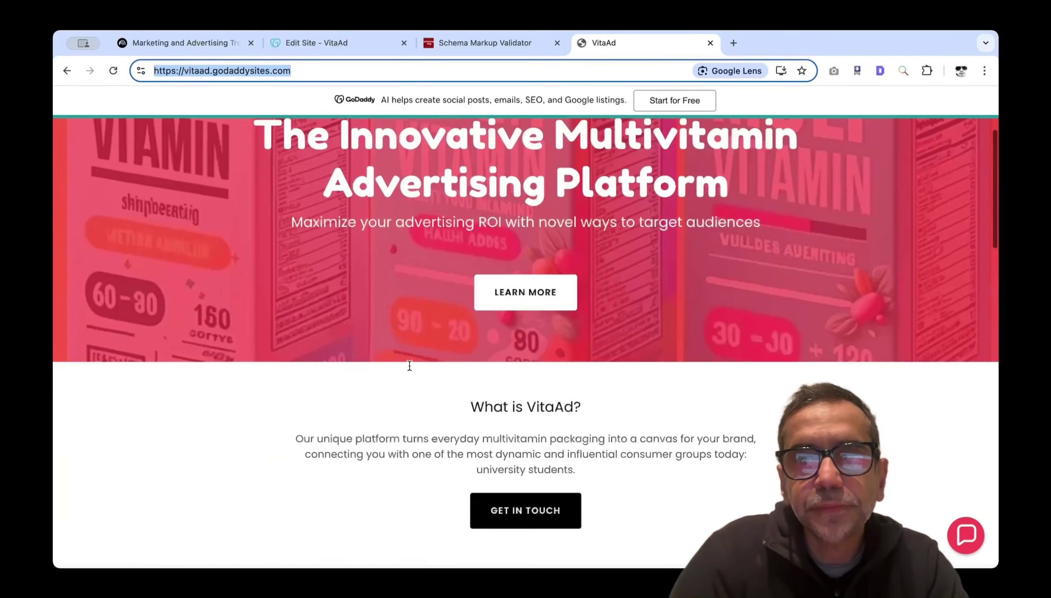
scroll(410, 365, down, 2)
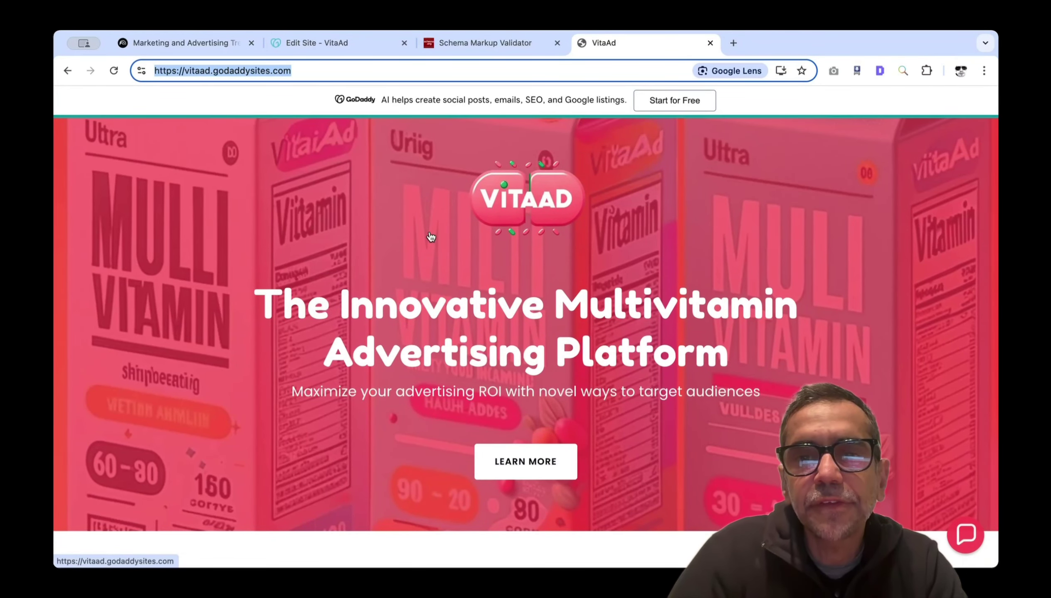
scroll(505, 333, down, 7)
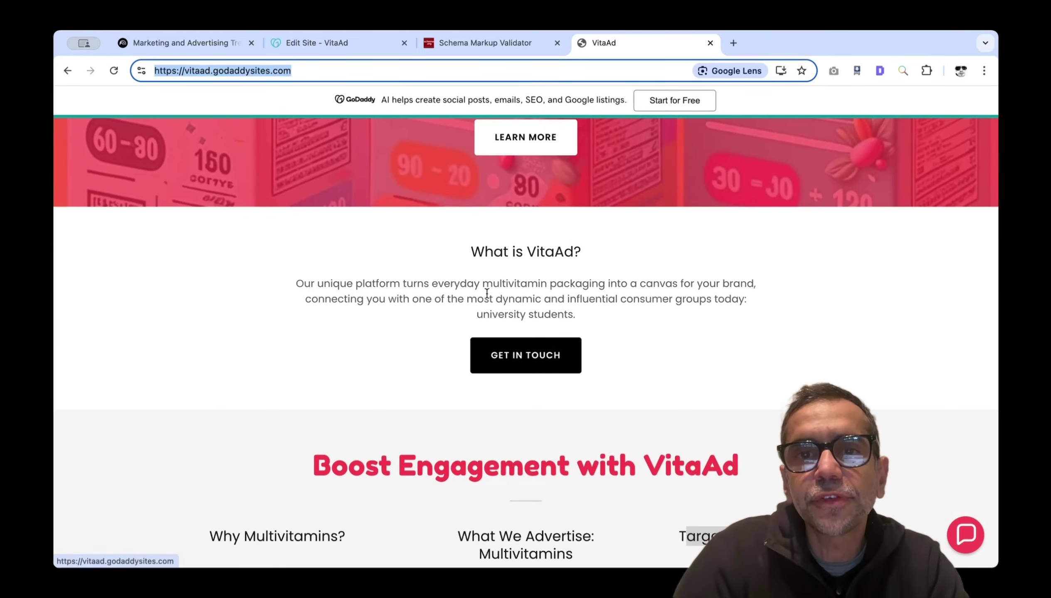
scroll(486, 293, up, 7)
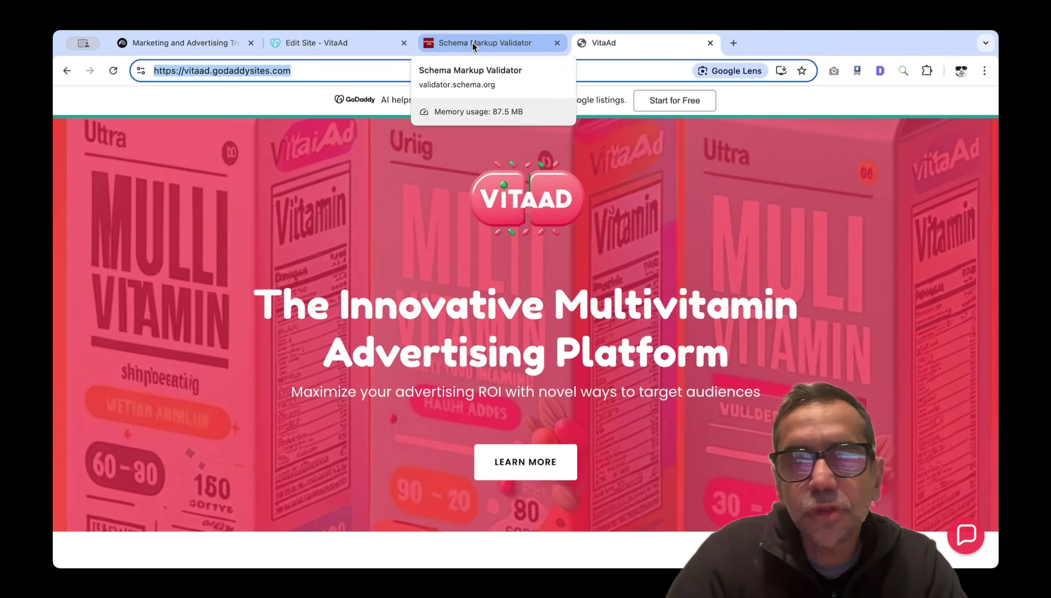
click(441, 302)
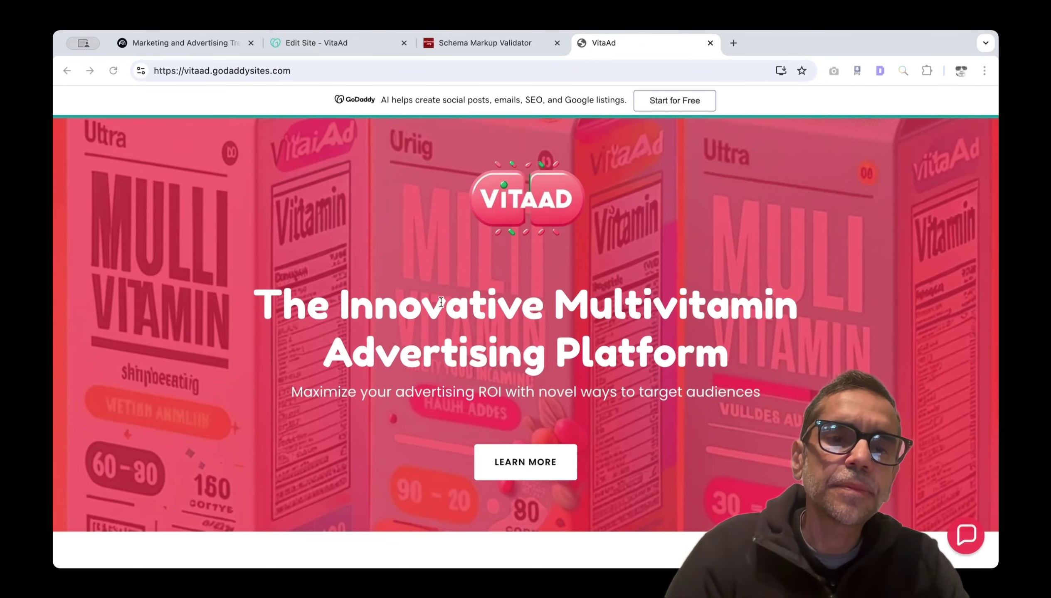
key(super+l)
key(super+c)
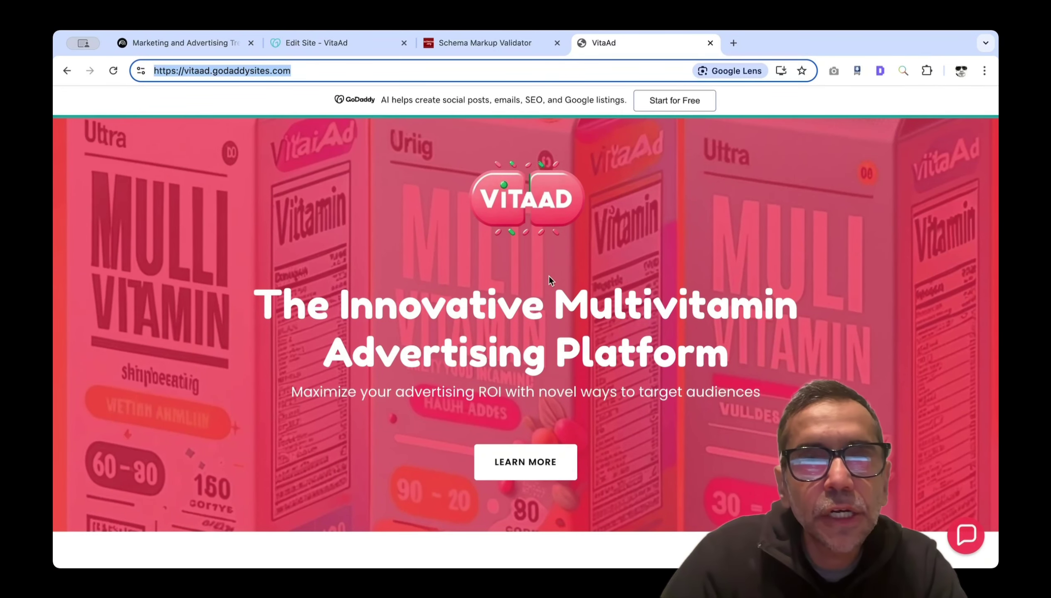
click(349, 69)
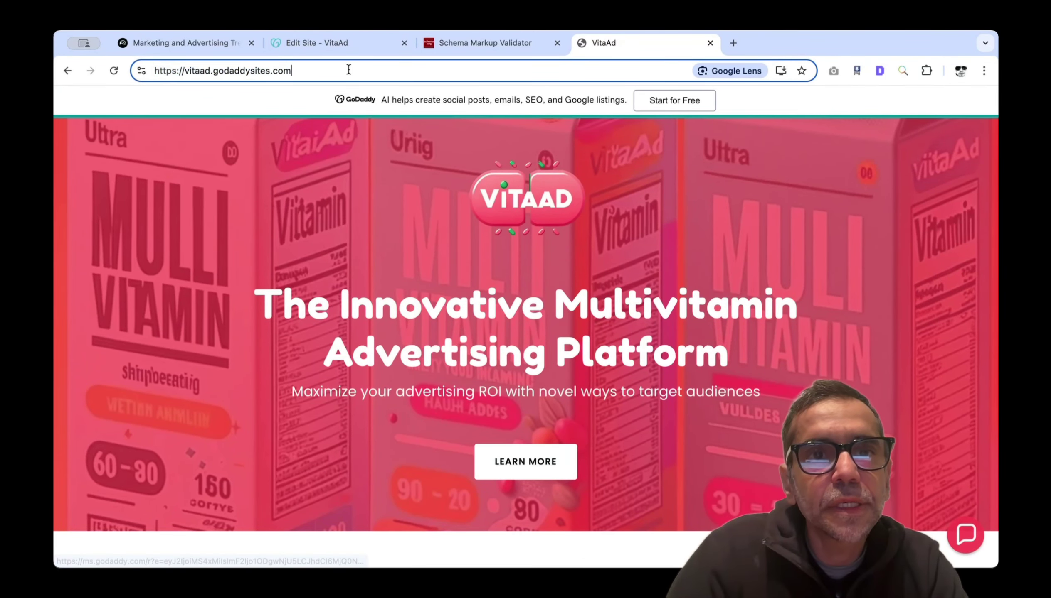
click(477, 44)
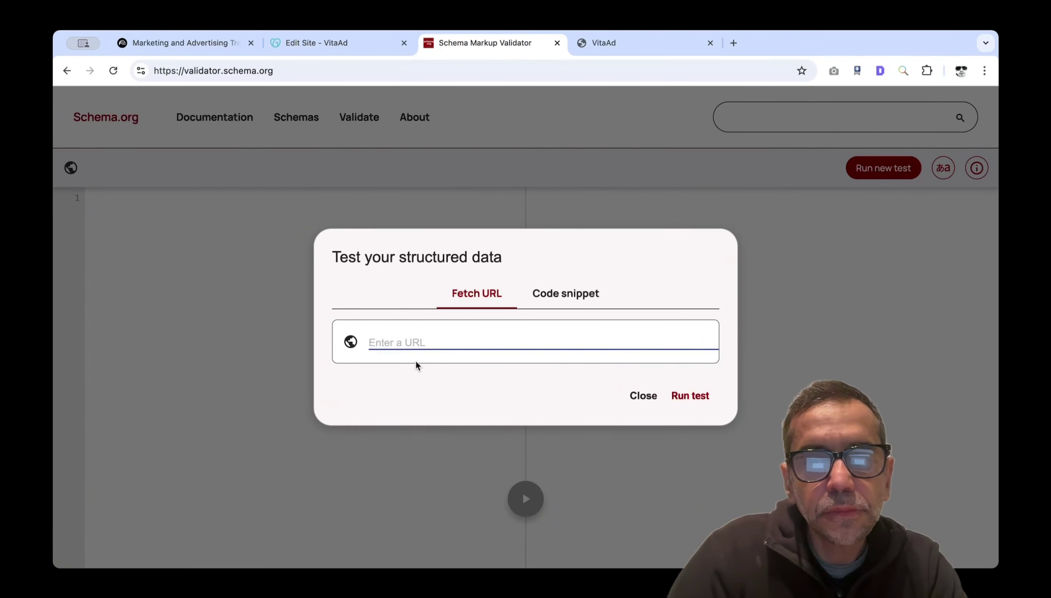
key(super+v)
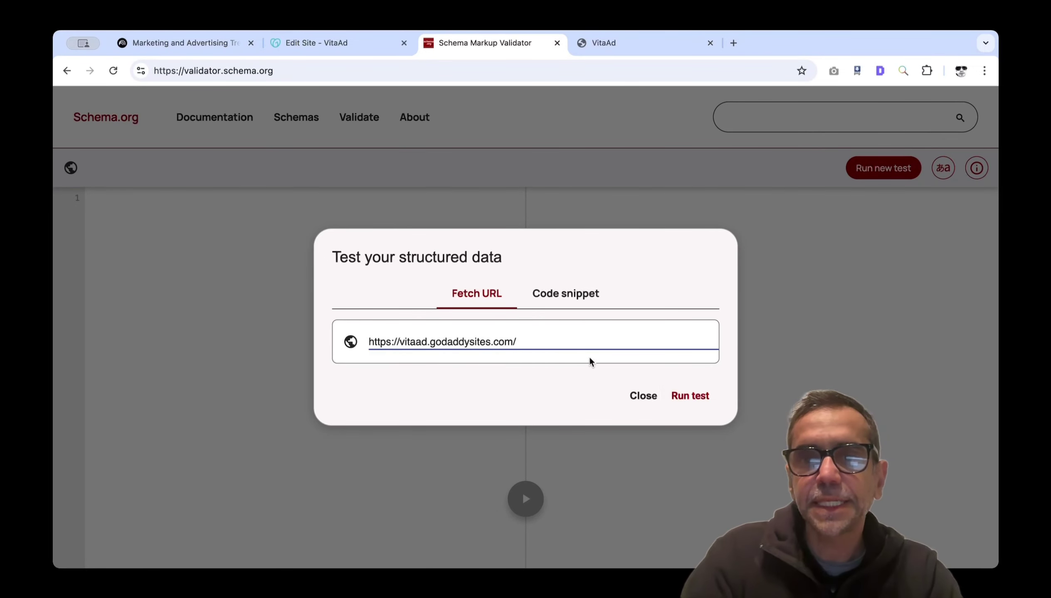
click(676, 398)
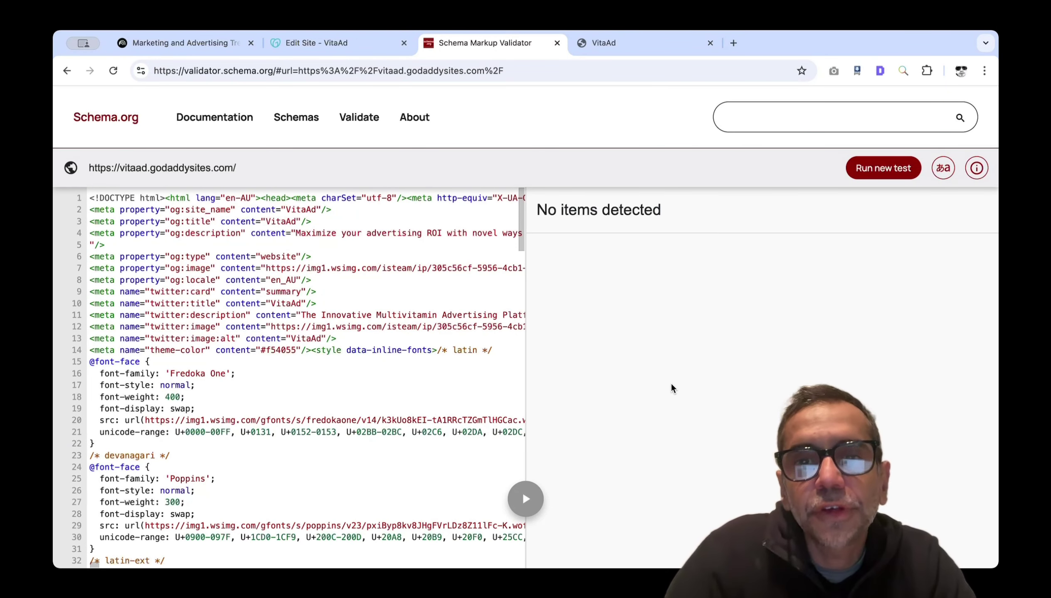
drag(547, 210, 649, 213)
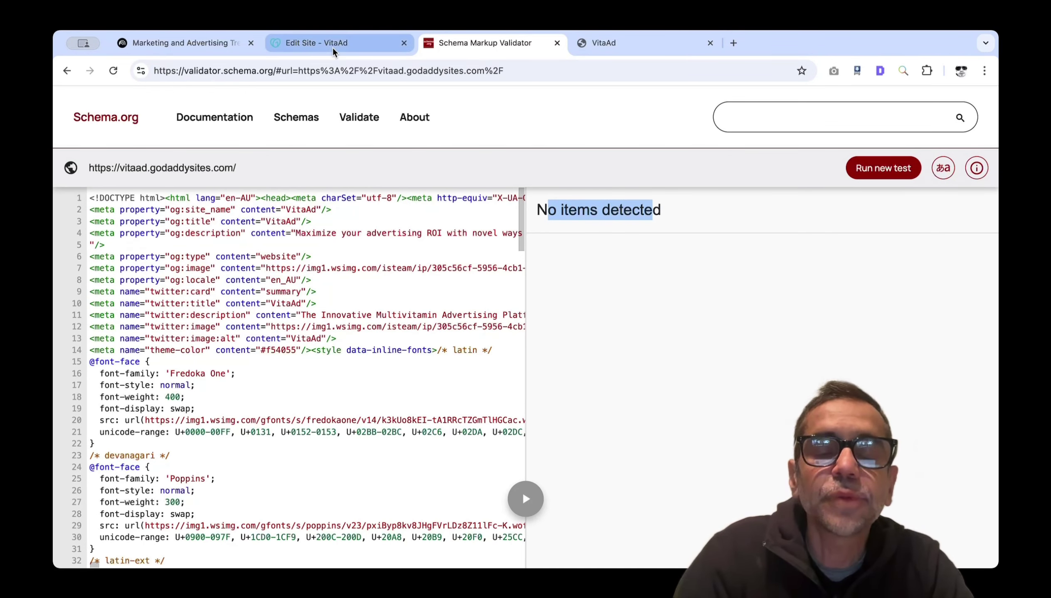
- Open Google Gemini in a new browser tab, with the prepared structured data prompt ready to paste
click(211, 45)
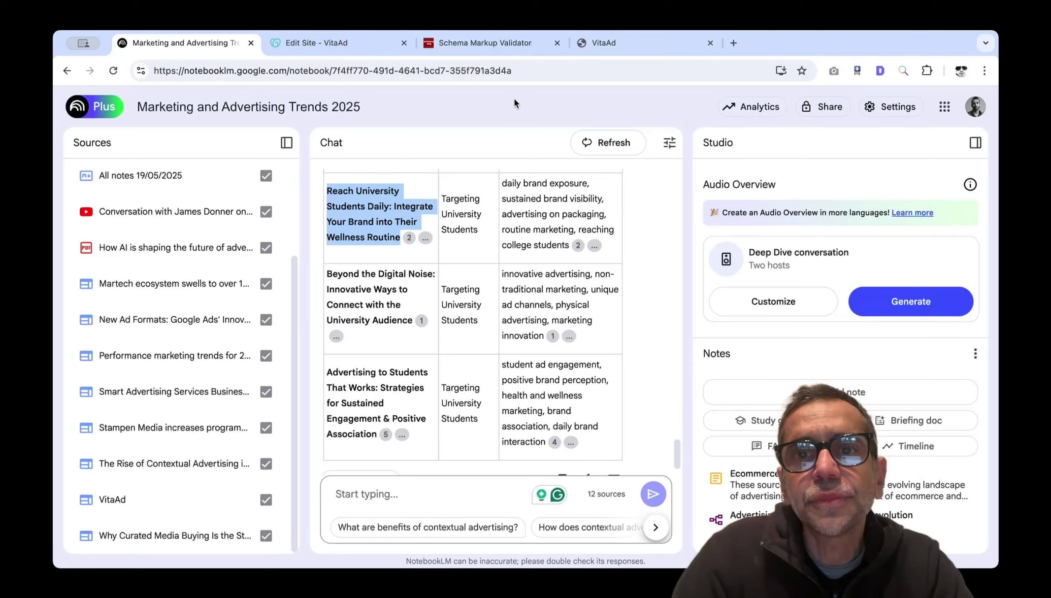
click(735, 44)
click(329, 40)
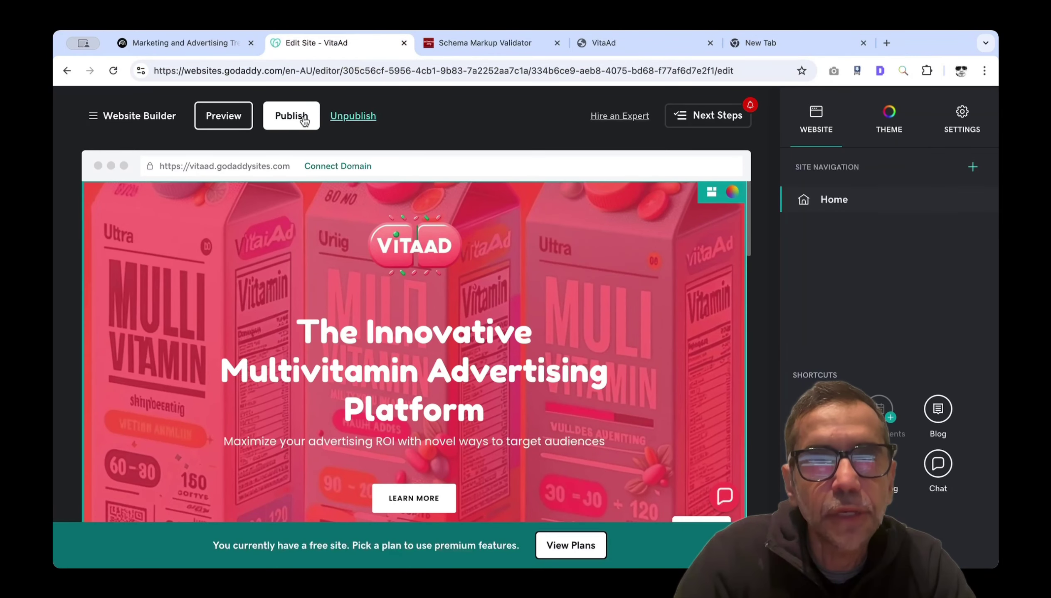
click(206, 46)
key(super+Tab)
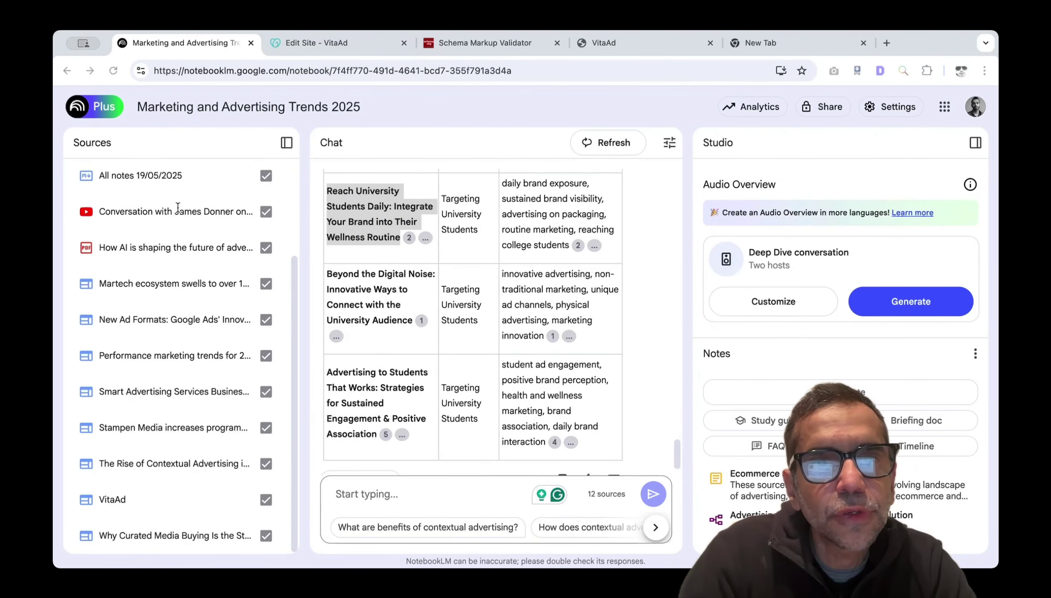
click(764, 38)
text(ge)
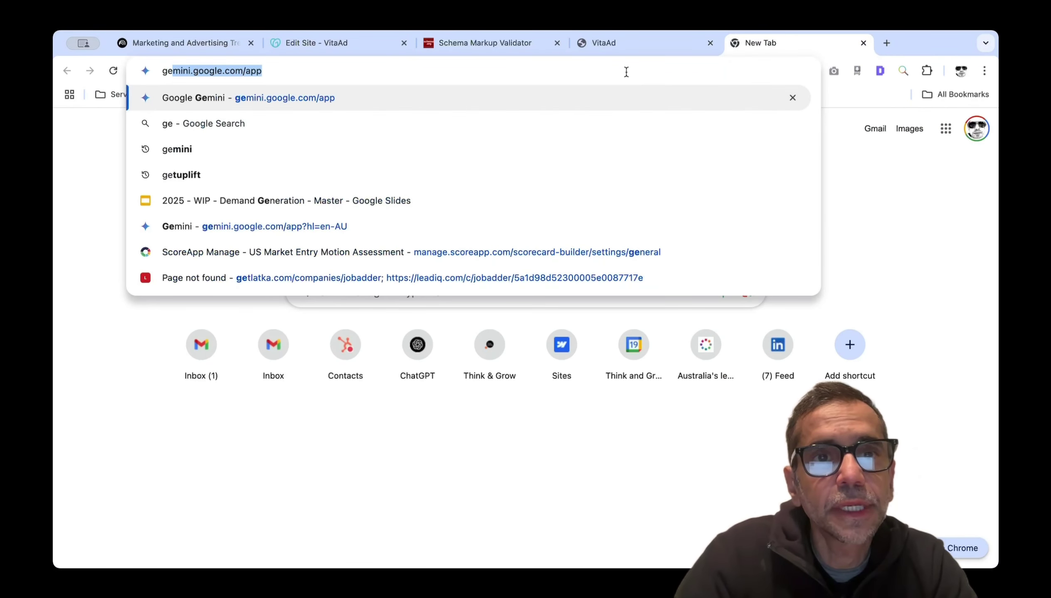
key(Return)
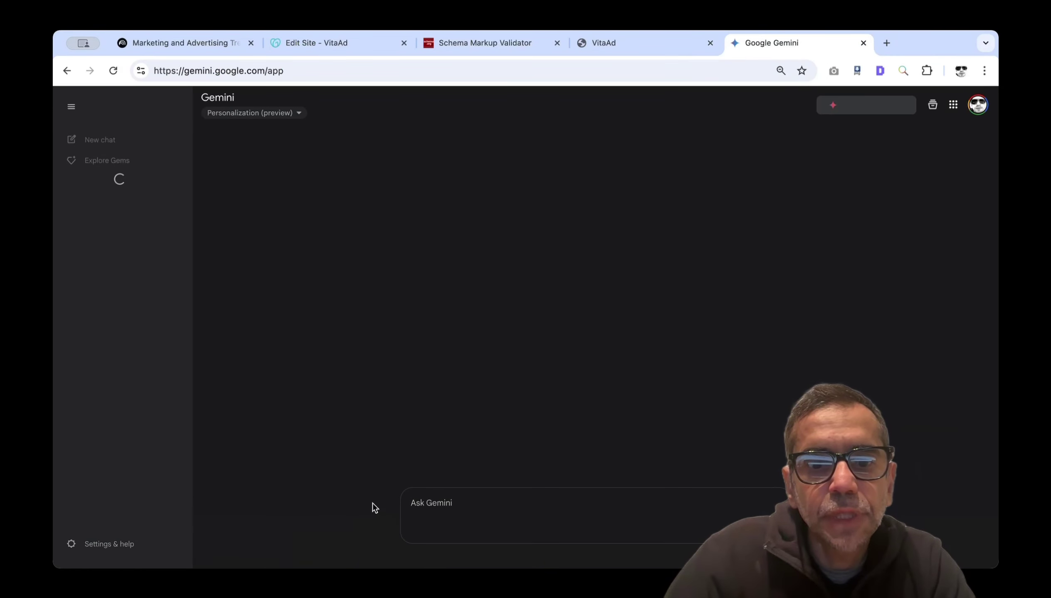
key(super+v)
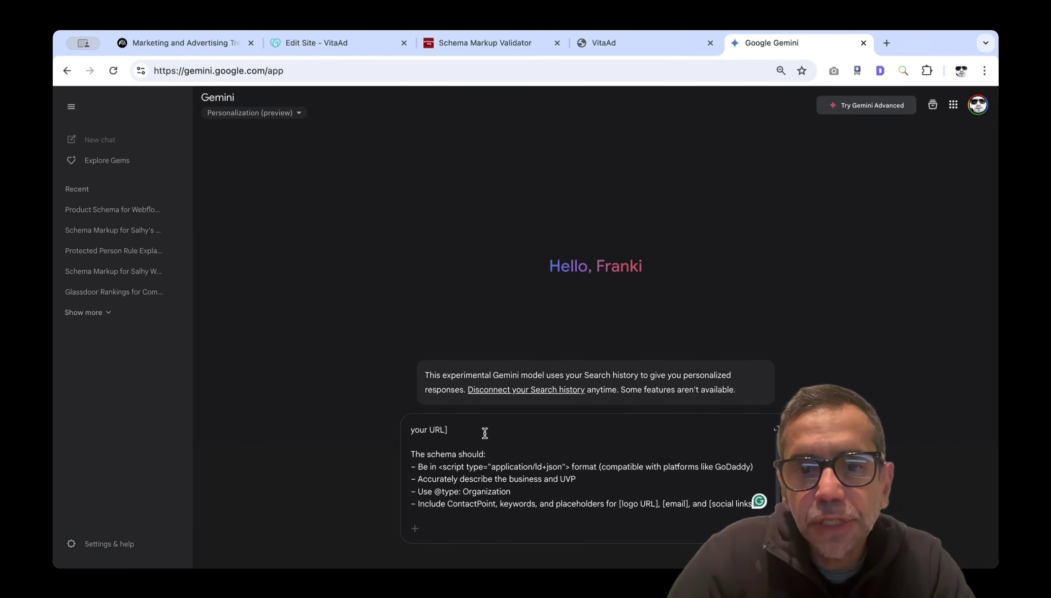
scroll(485, 434, up, 1)
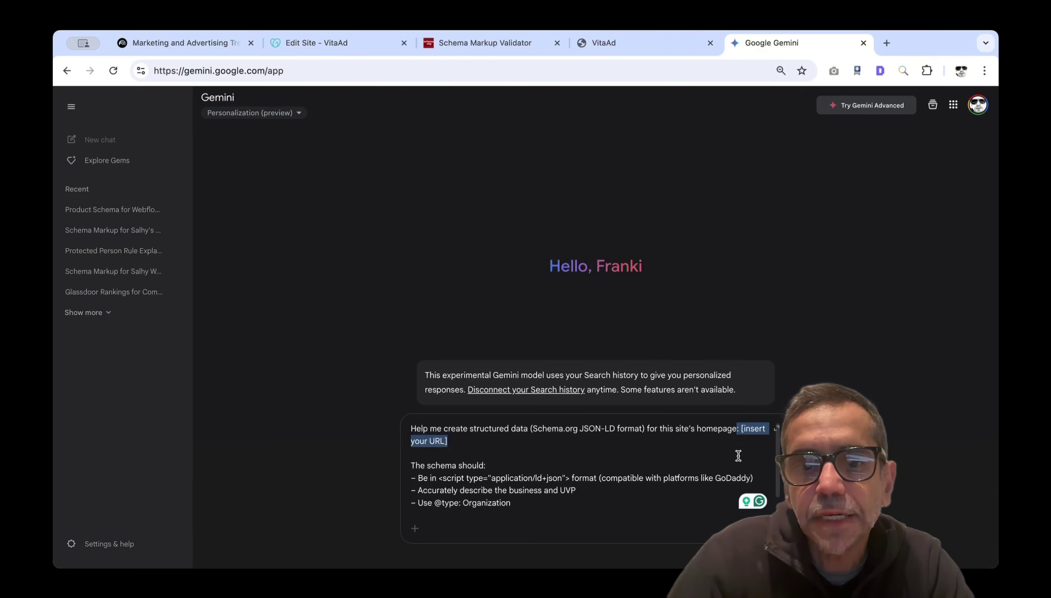
scroll(585, 456, down, 1)
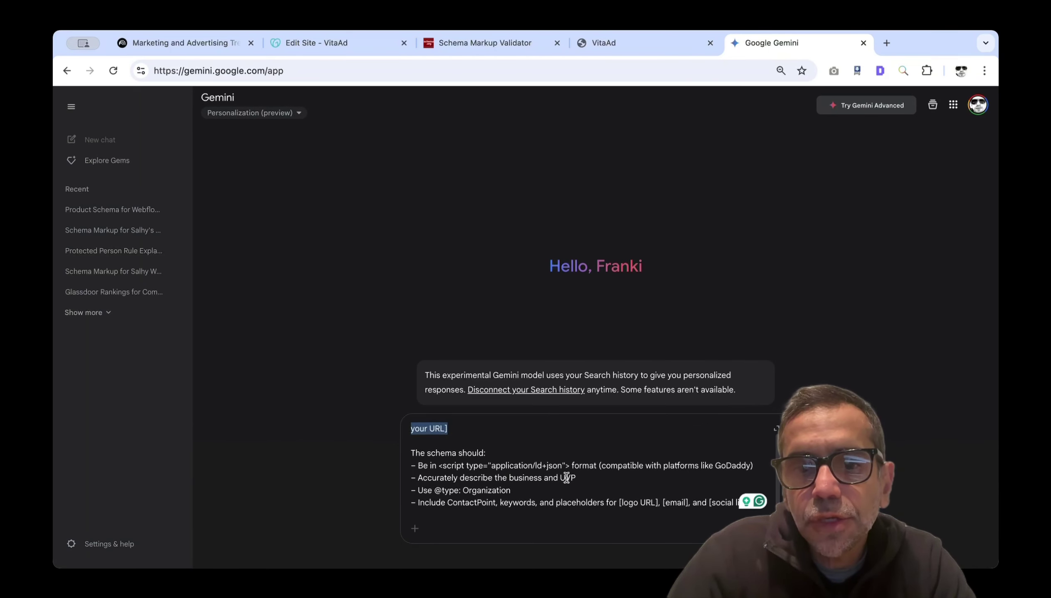
drag(576, 478, 464, 478)
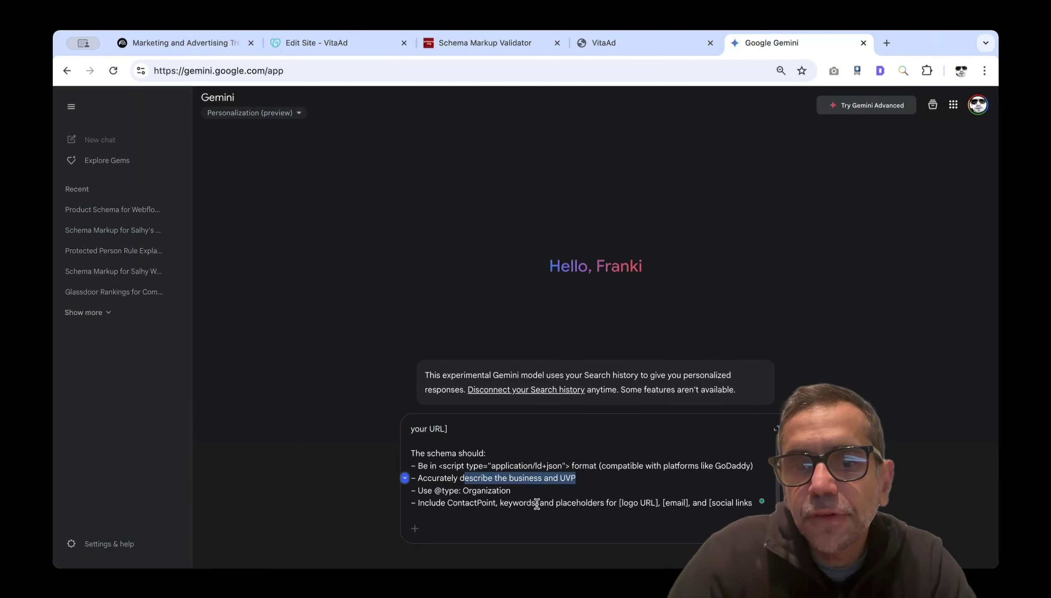
click(630, 504)
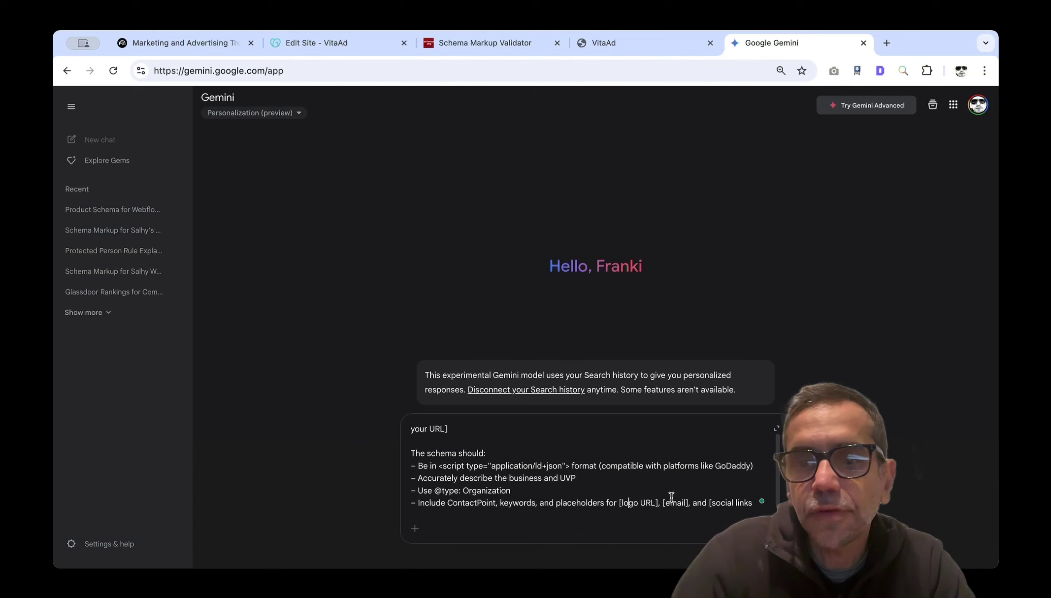
key(Return)
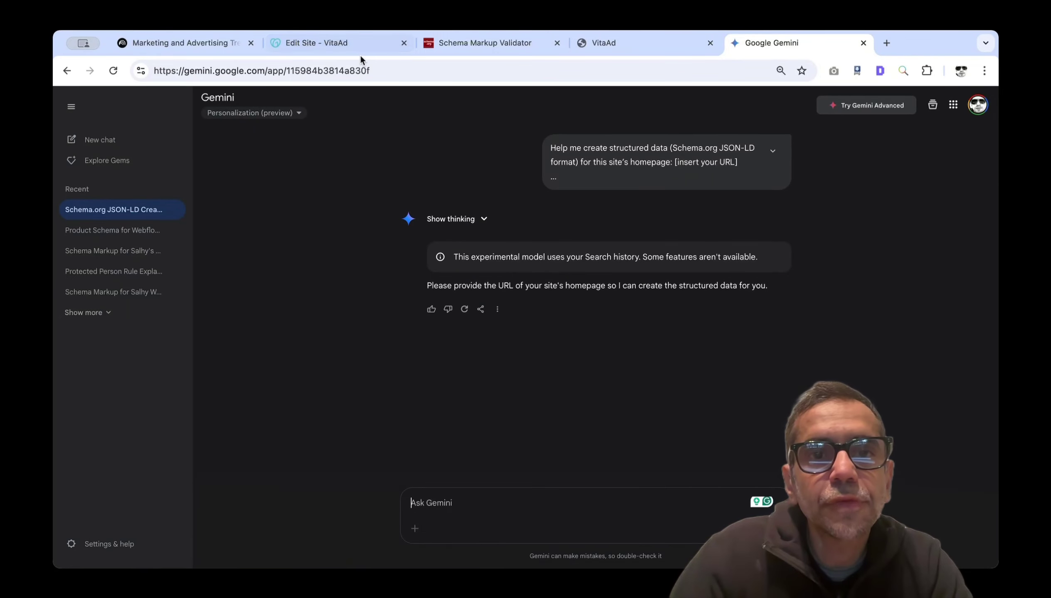
click(388, 45)
click(454, 46)
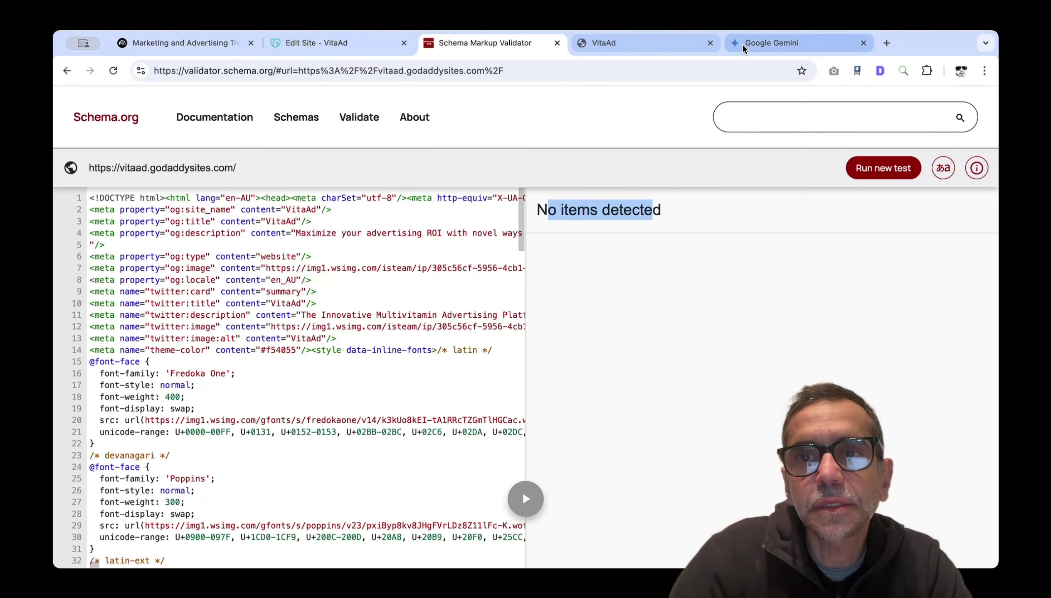
click(644, 45)
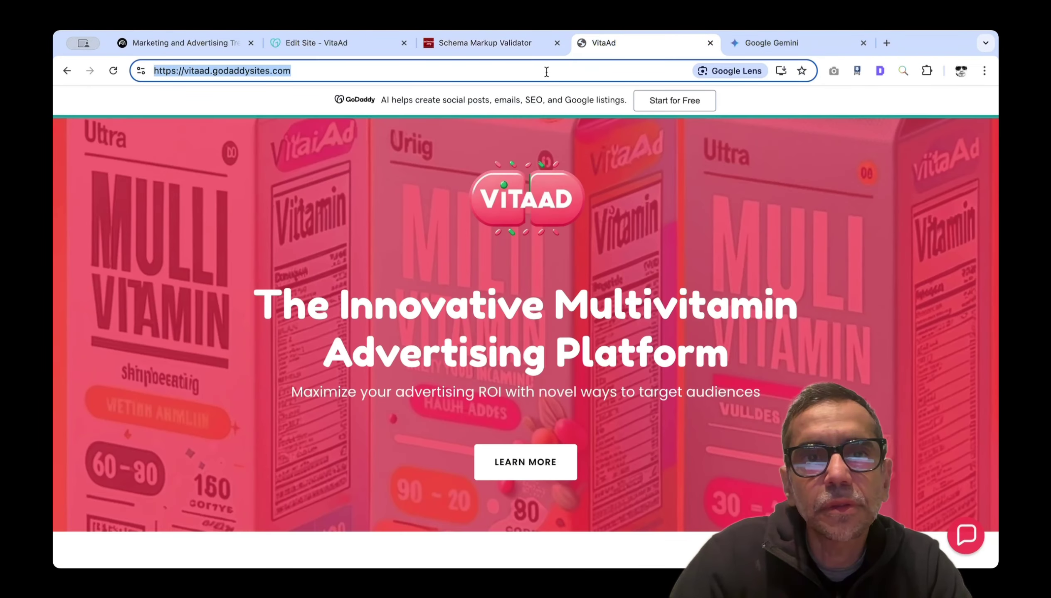
click(766, 38)
click(418, 502)
text(https://vitaad.godaddysites.com/)
key(Return)
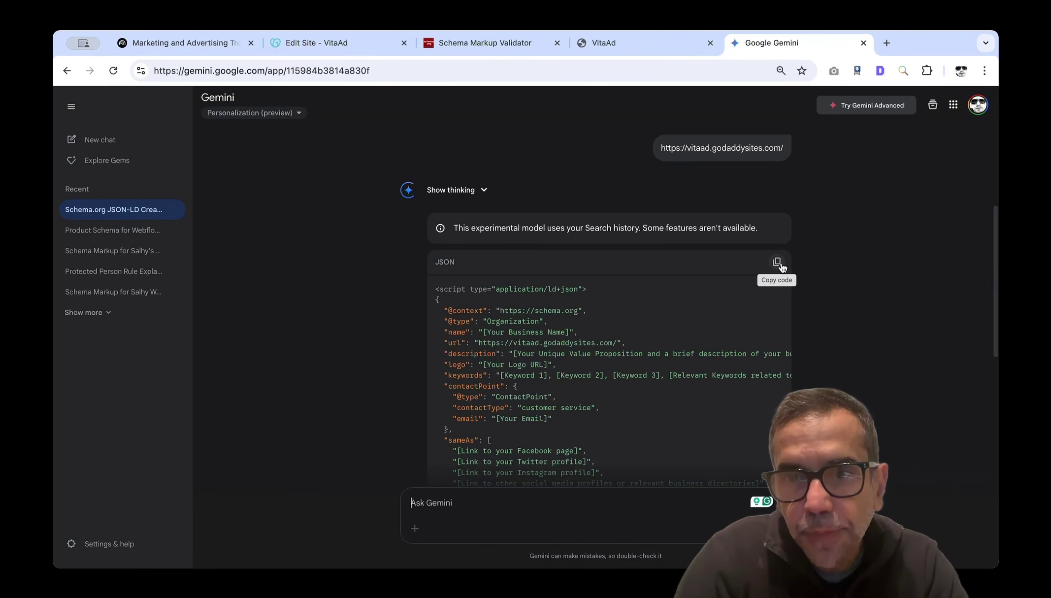
click(776, 261)
drag(765, 484, 720, 375)
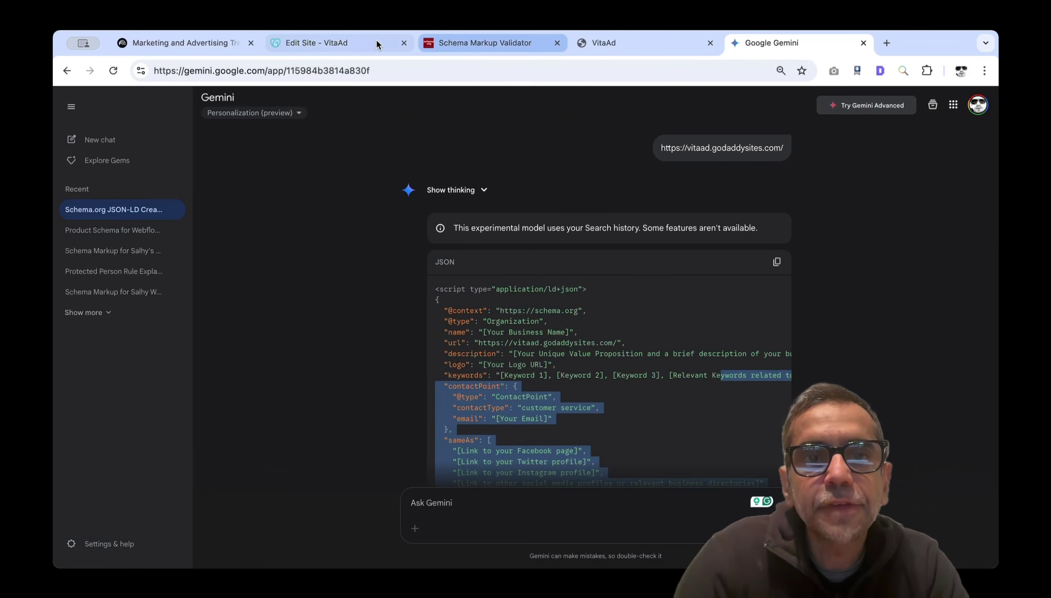
- In the GoDaddy site editor, add an HTML section from Files & Web below the Contact Us section
click(349, 44)
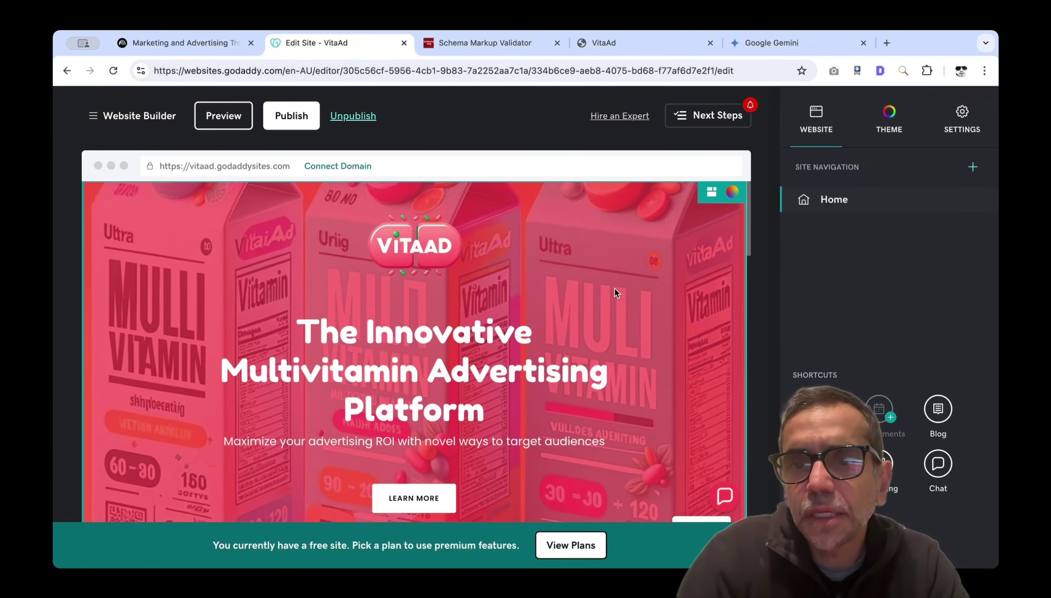
scroll(564, 297, down, 15)
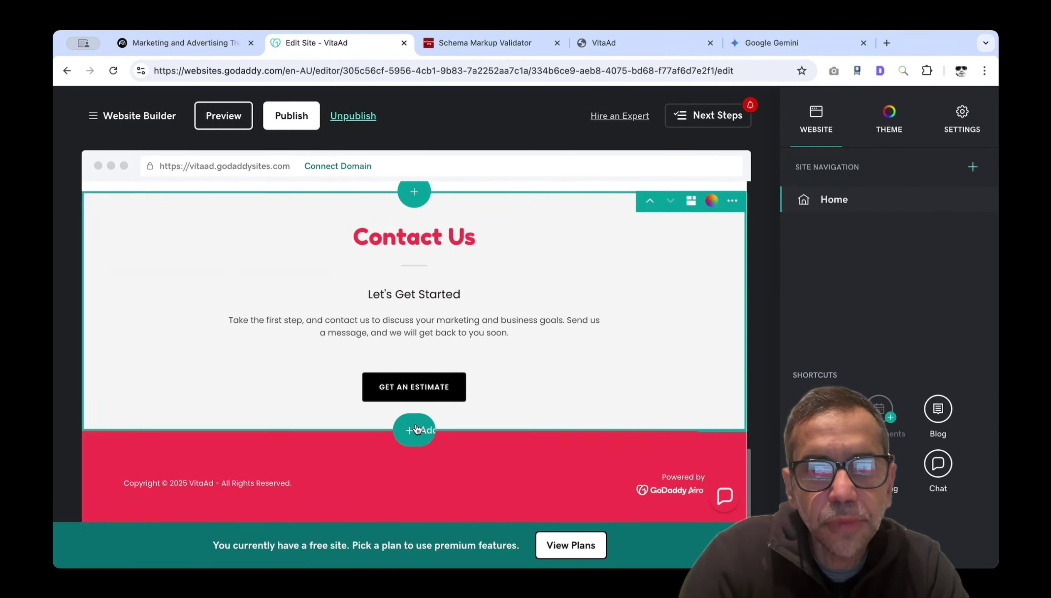
click(415, 430)
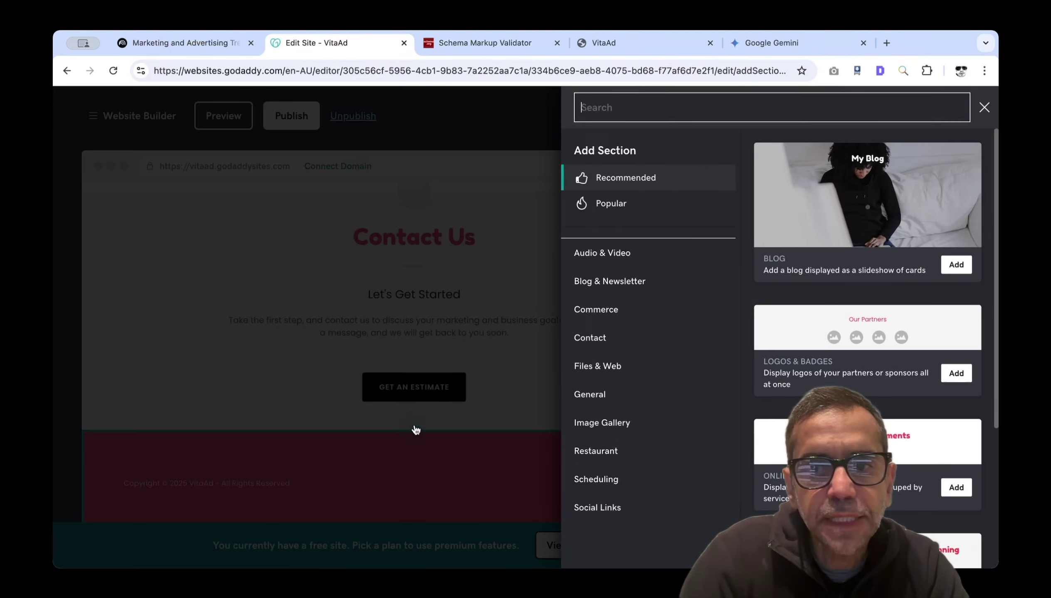
click(616, 367)
click(631, 425)
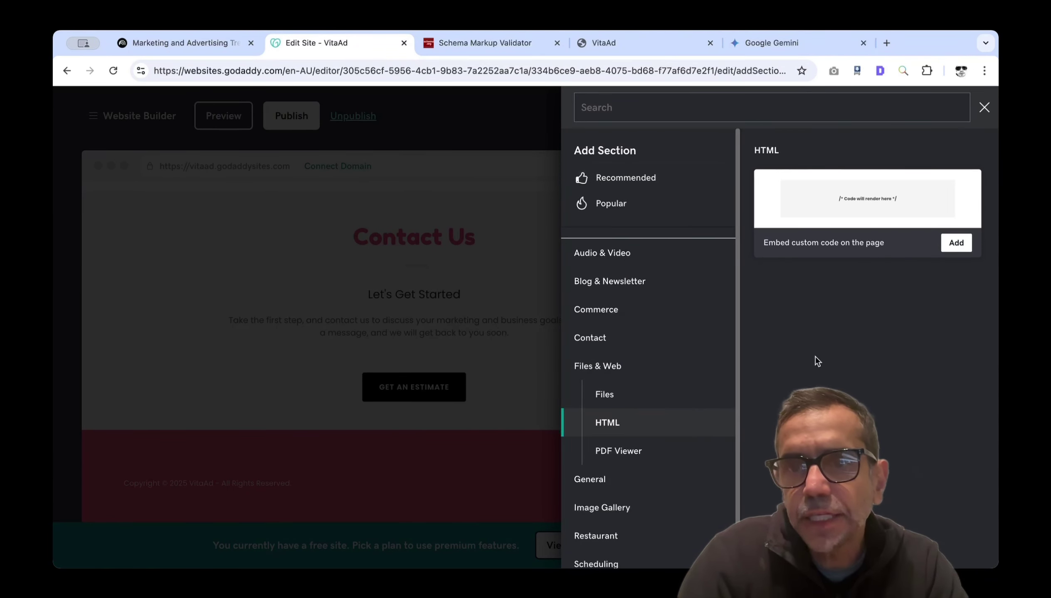
click(956, 243)
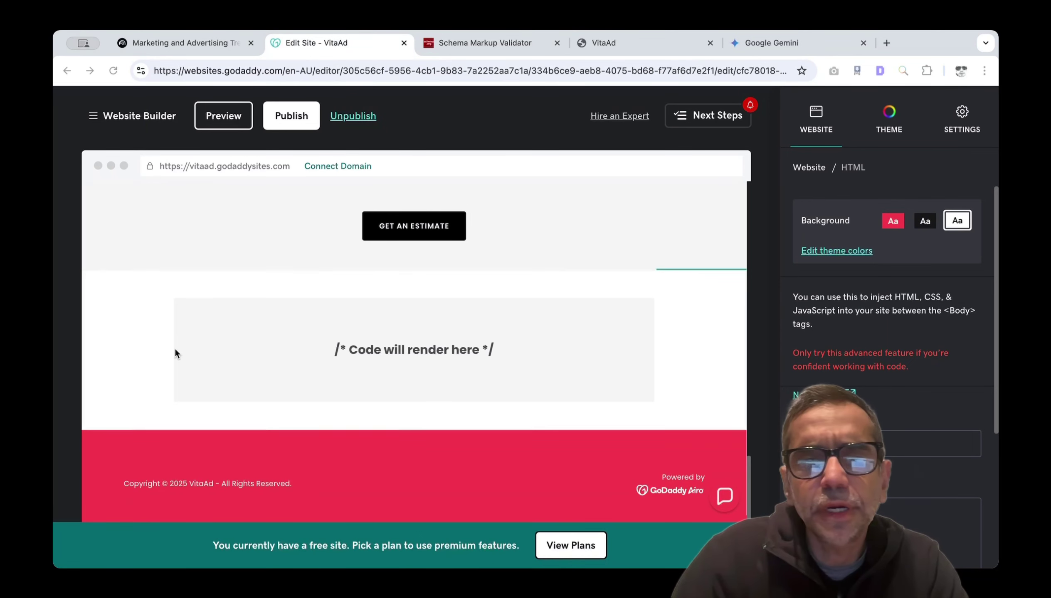
- Paste the schema markup into the custom code of the new HTML section and check the inserted code
click(417, 353)
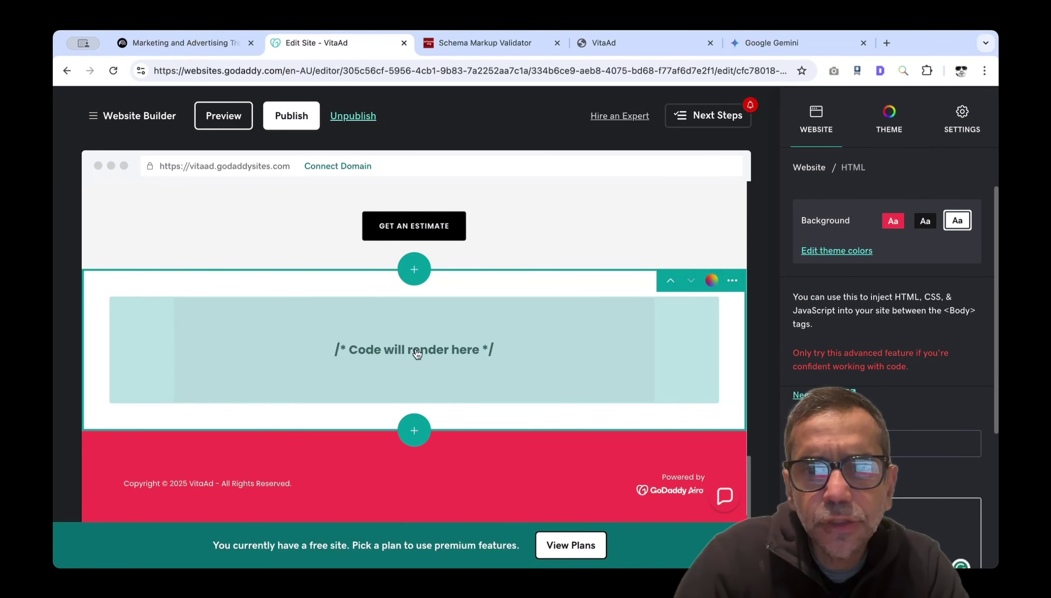
key(super+v)
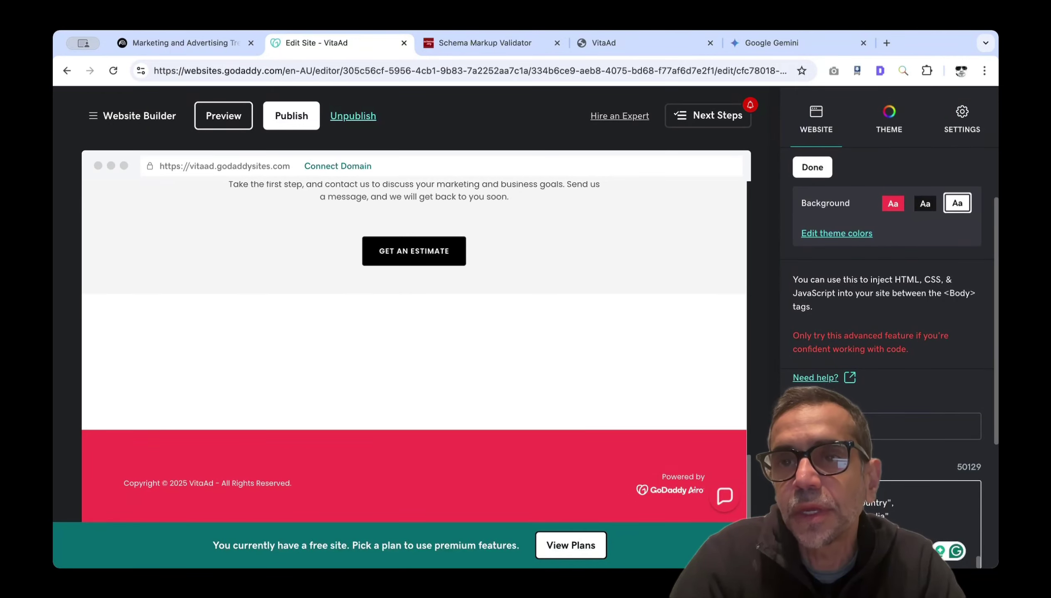
scroll(872, 430, down, 3)
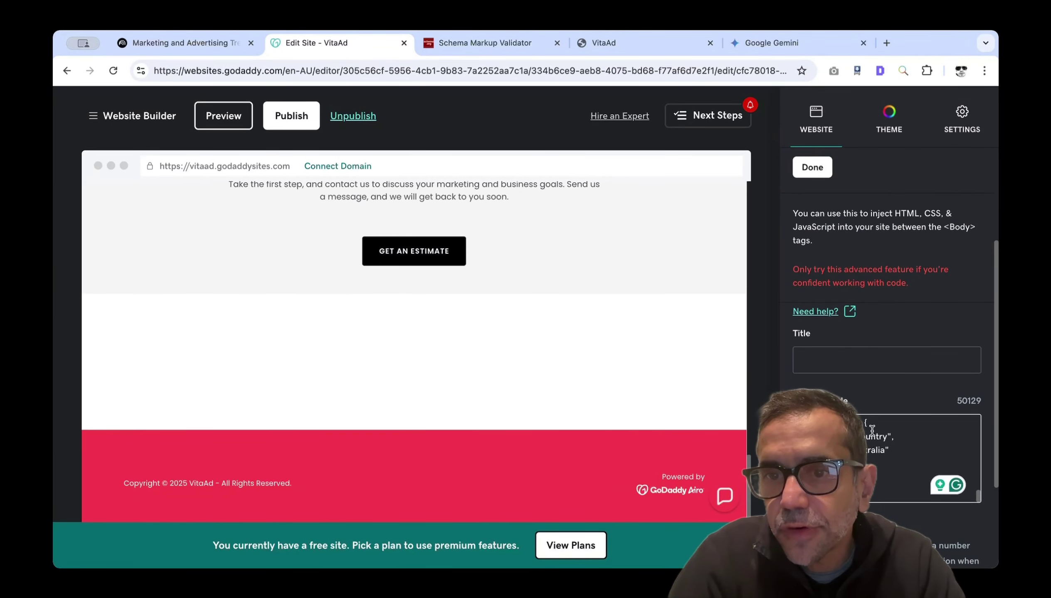
- Look back over the Gemini conversation and the validator page, and publish the VitaAd site with its schema code section
click(746, 43)
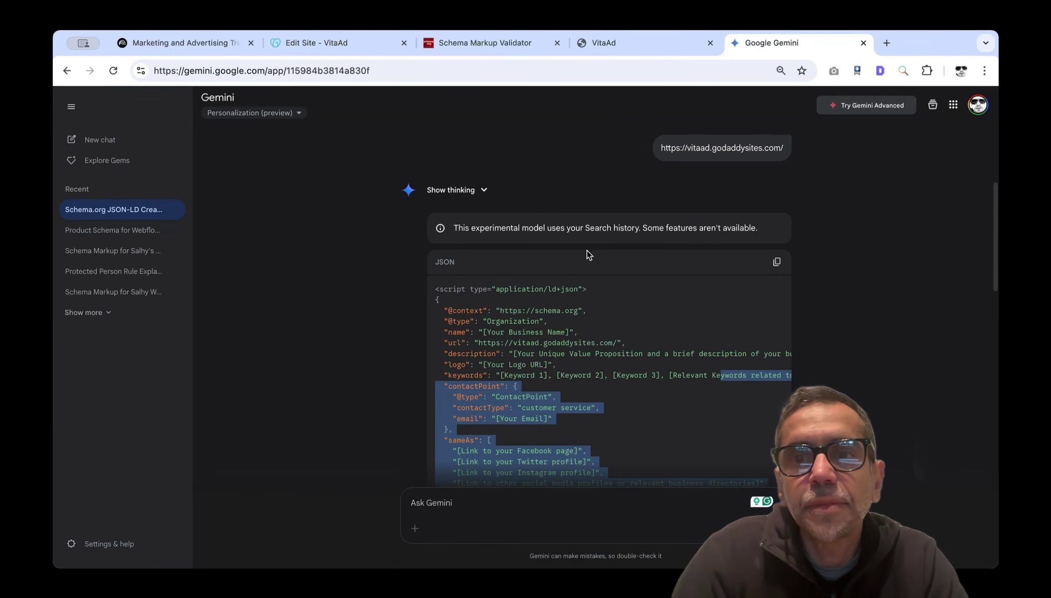
scroll(629, 228, up, 2)
scroll(628, 225, up, 5)
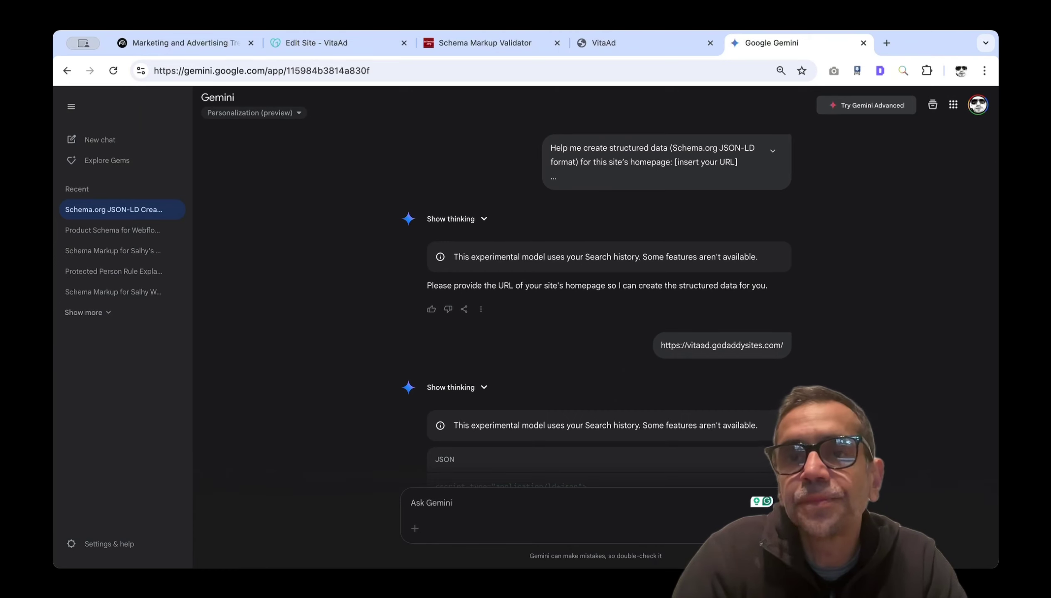
click(649, 44)
click(505, 42)
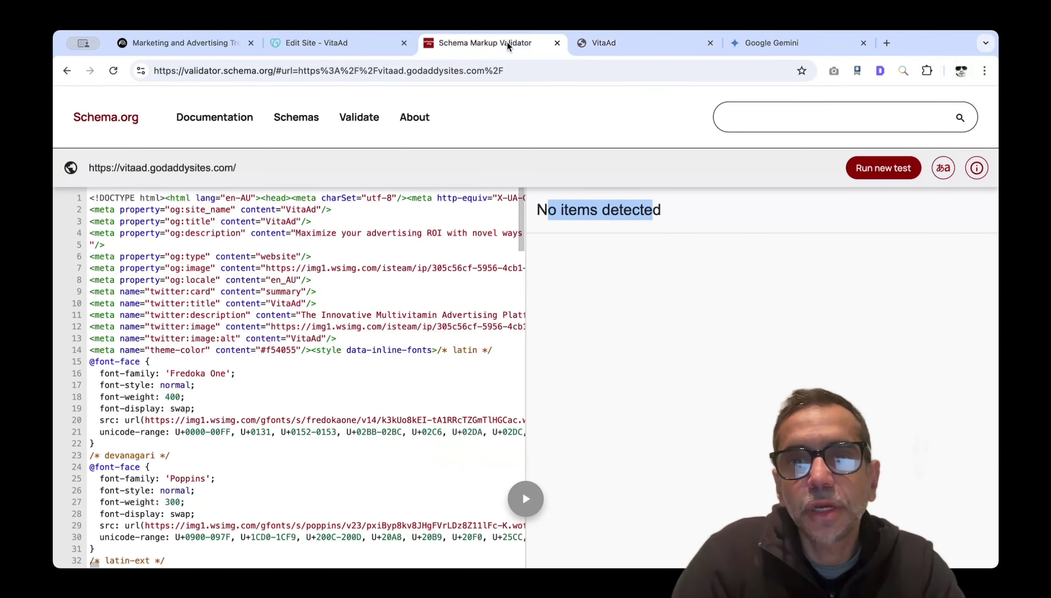
click(351, 45)
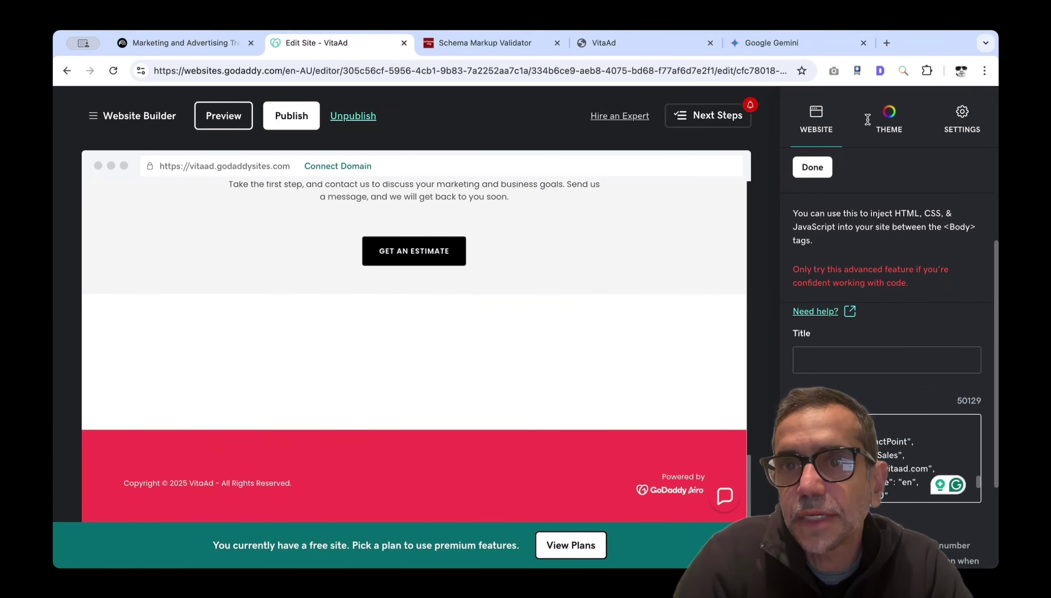
click(297, 119)
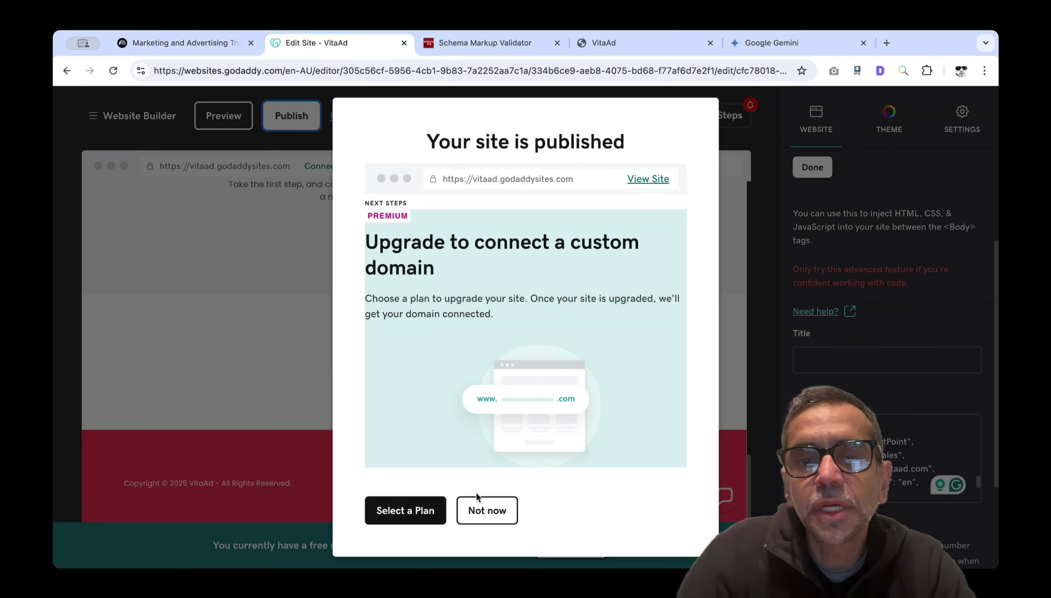
- Decline the custom domain upgrade offer and copy the address of the live VitaAd site
click(476, 515)
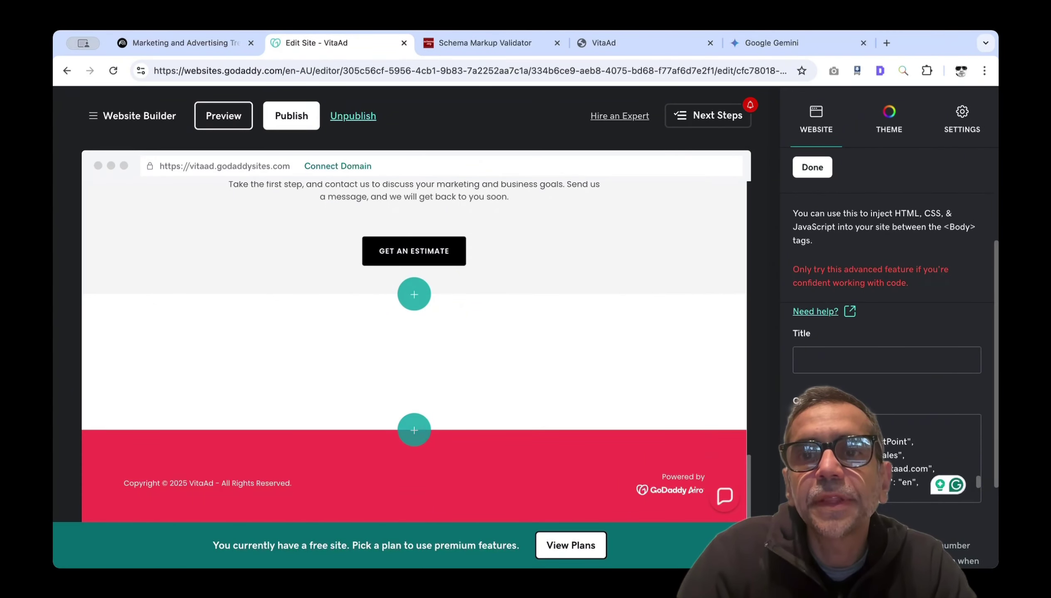
click(597, 49)
click(476, 70)
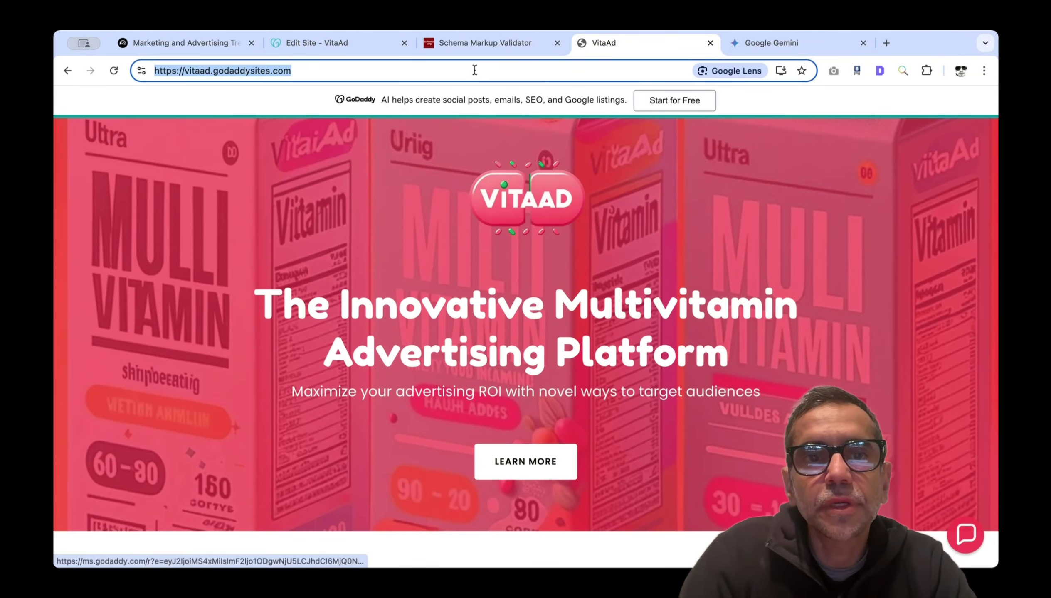
click(444, 44)
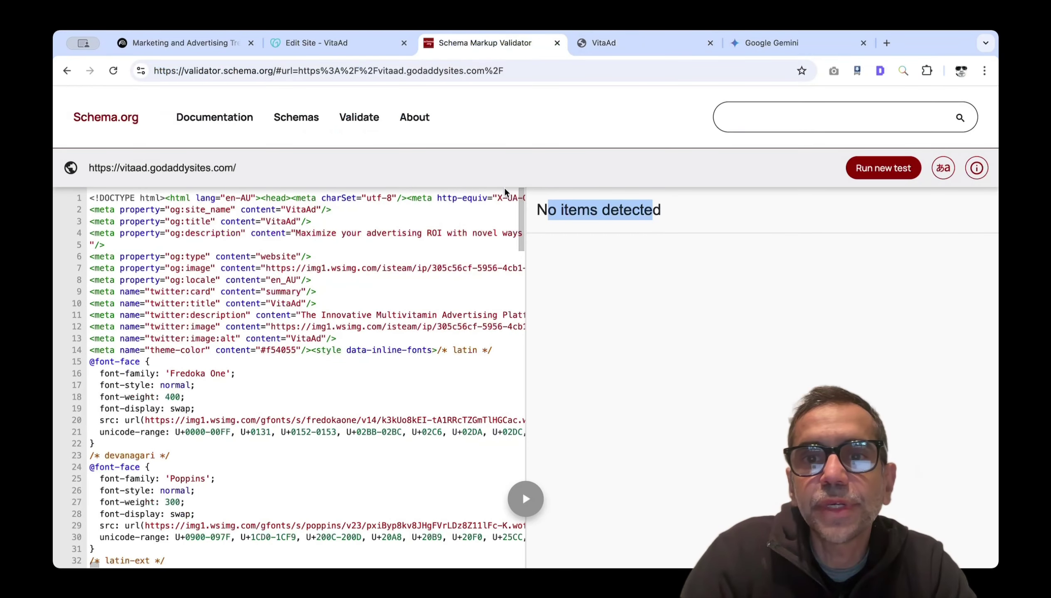
click(877, 168)
key(super+v)
key(super+a)
key(super+v)
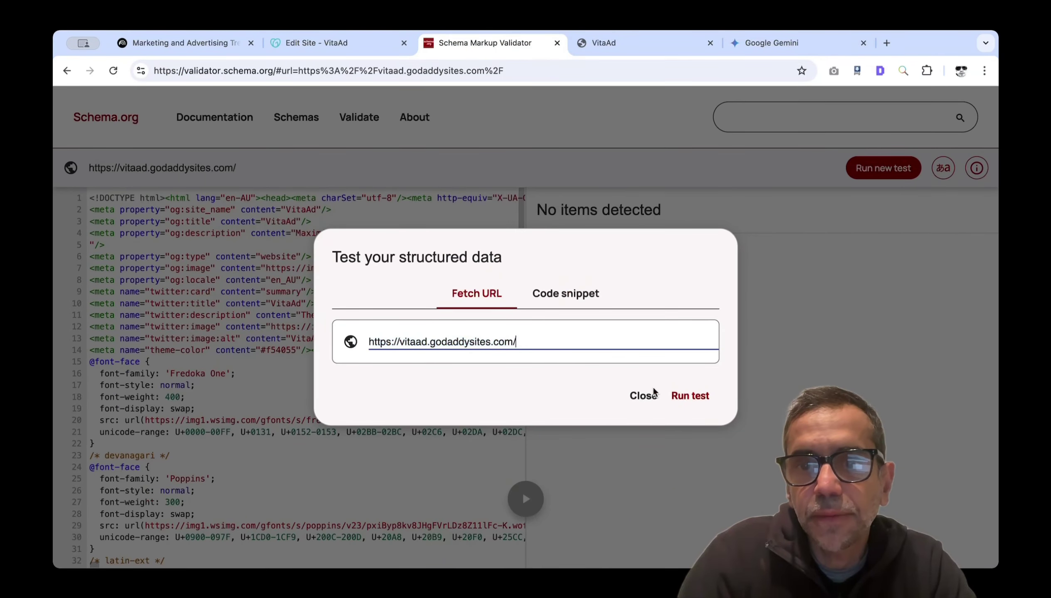
click(687, 396)
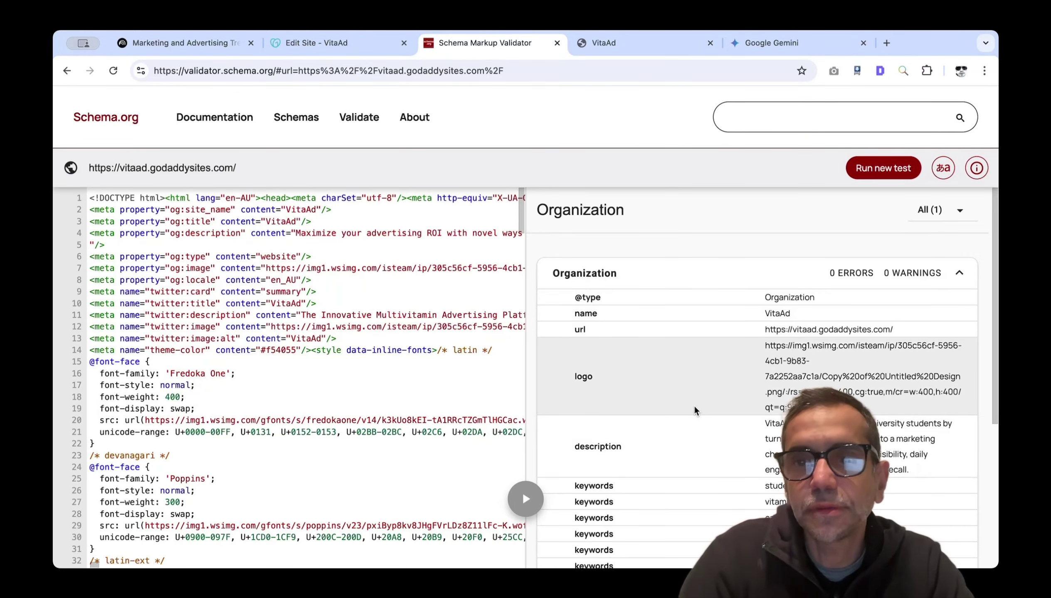
scroll(719, 401, down, 3)
scroll(719, 406, down, 1)
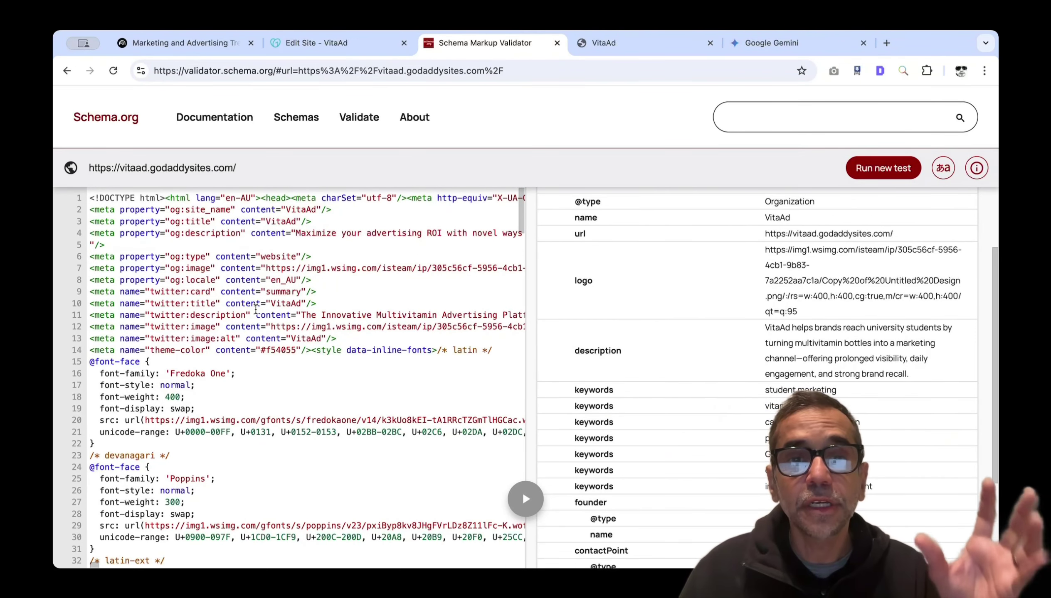
- Go back to the NotebookLM chat's SEO content clusters and highlight the heading Innovative Advertising Channels & Formats
click(201, 51)
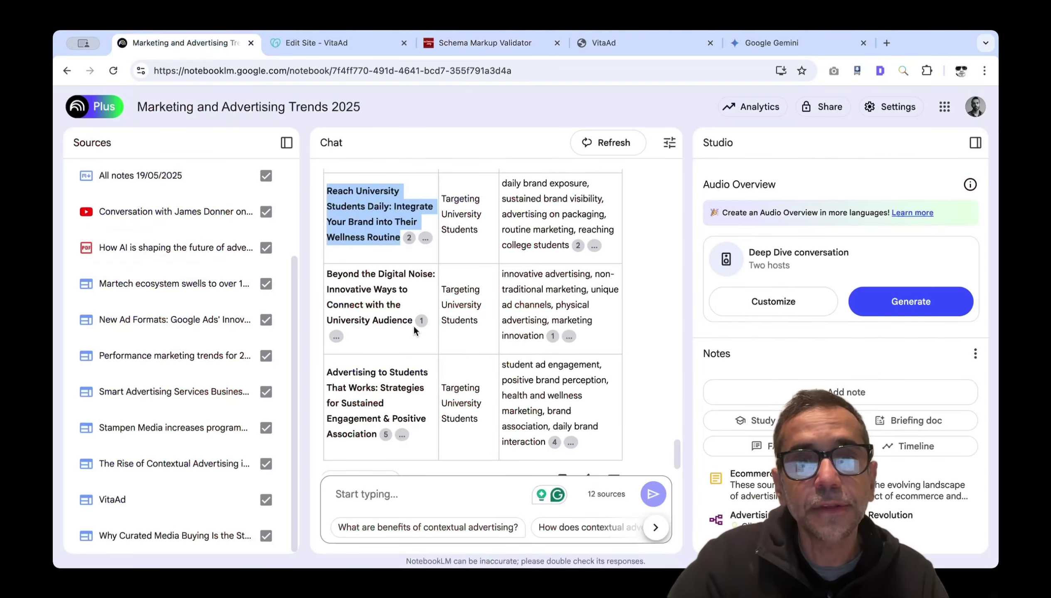
scroll(443, 369, up, 5)
scroll(443, 369, up, 10)
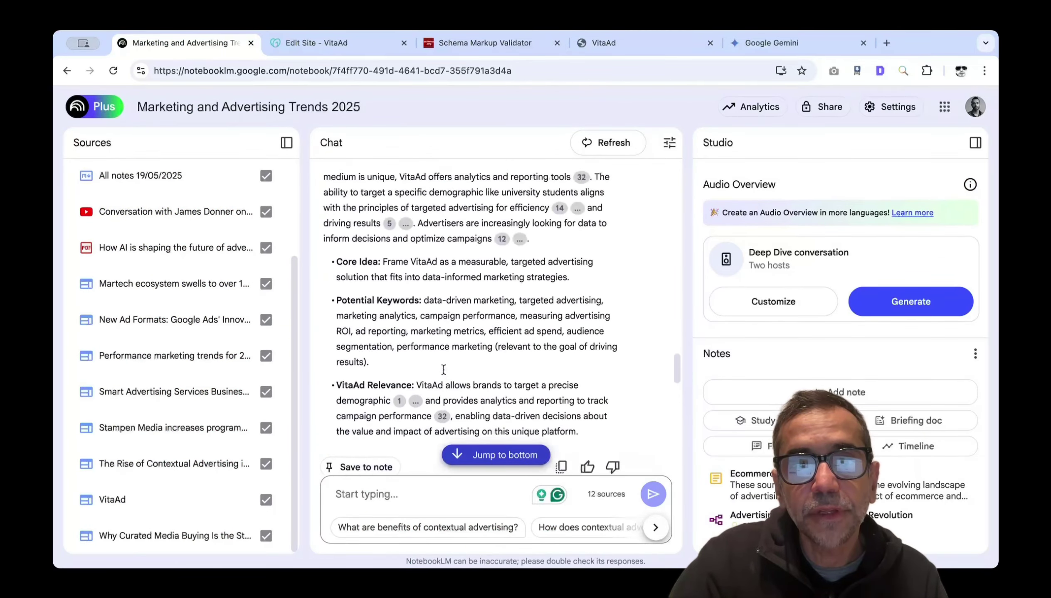
scroll(443, 372, up, 6)
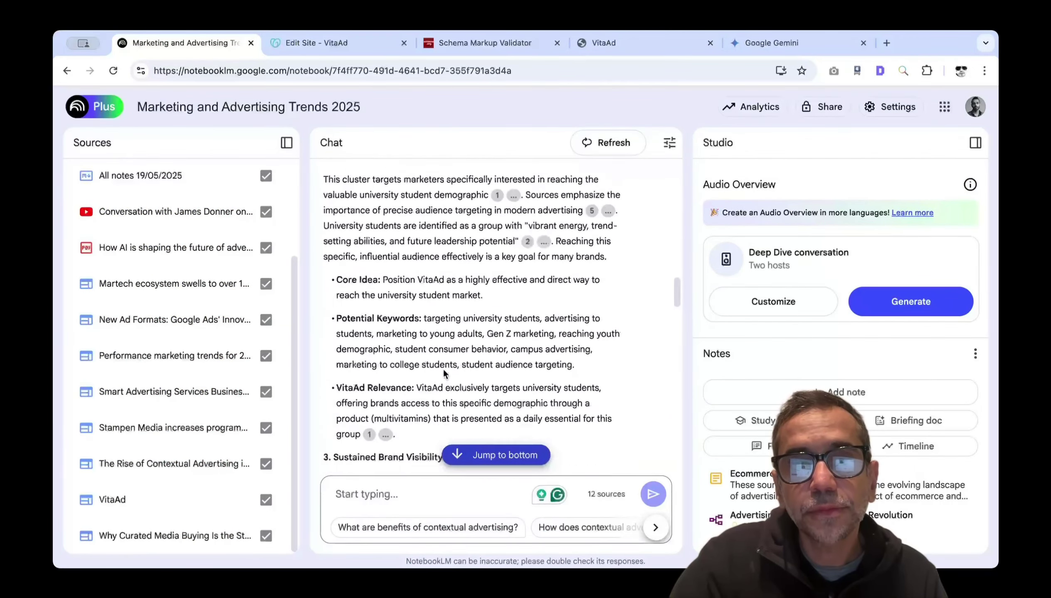
scroll(468, 271, up, 6)
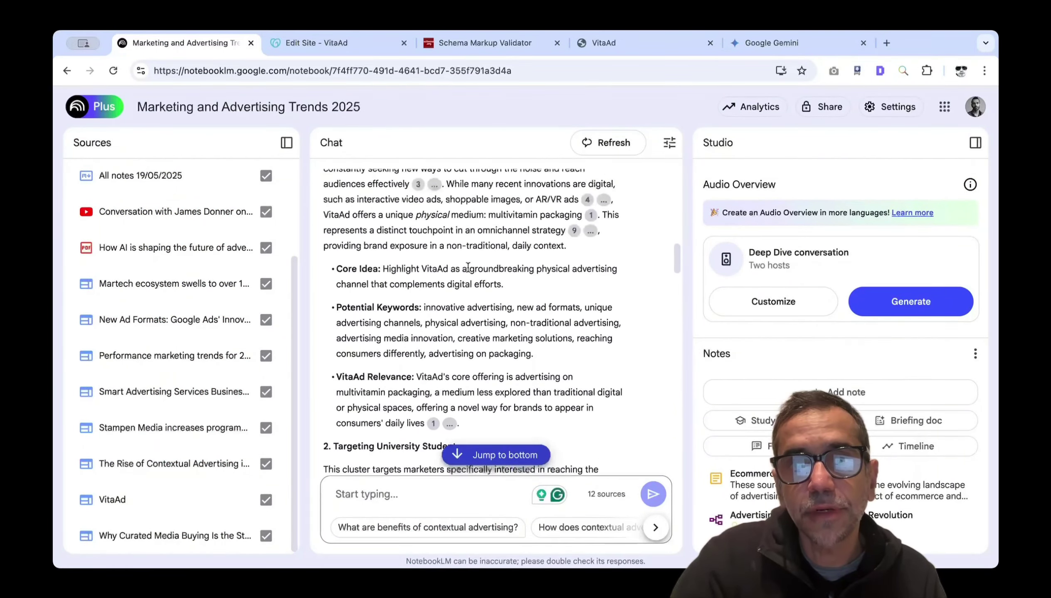
scroll(468, 271, up, 6)
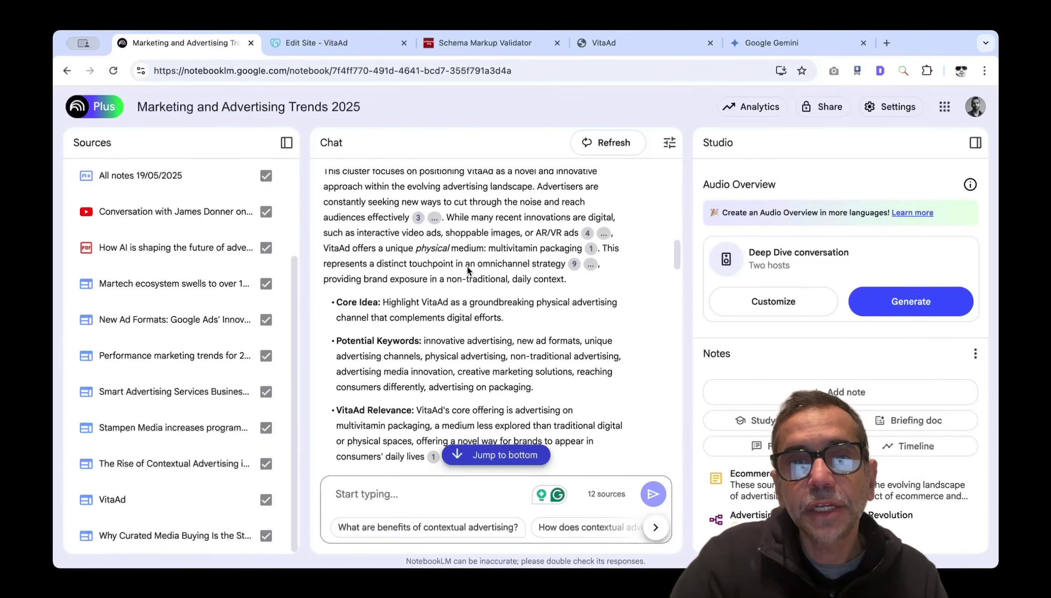
drag(519, 280, 335, 274)
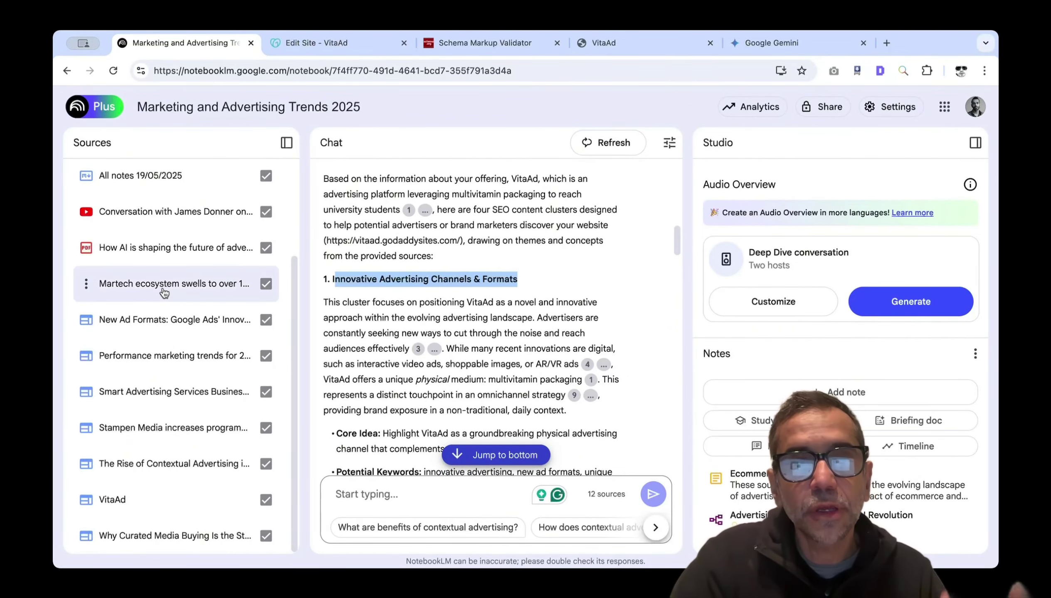
- Review the remaining clusters and the content title table, highlight its first row's title, cluster and keywords, and return to the schema validator
scroll(426, 331, down, 5)
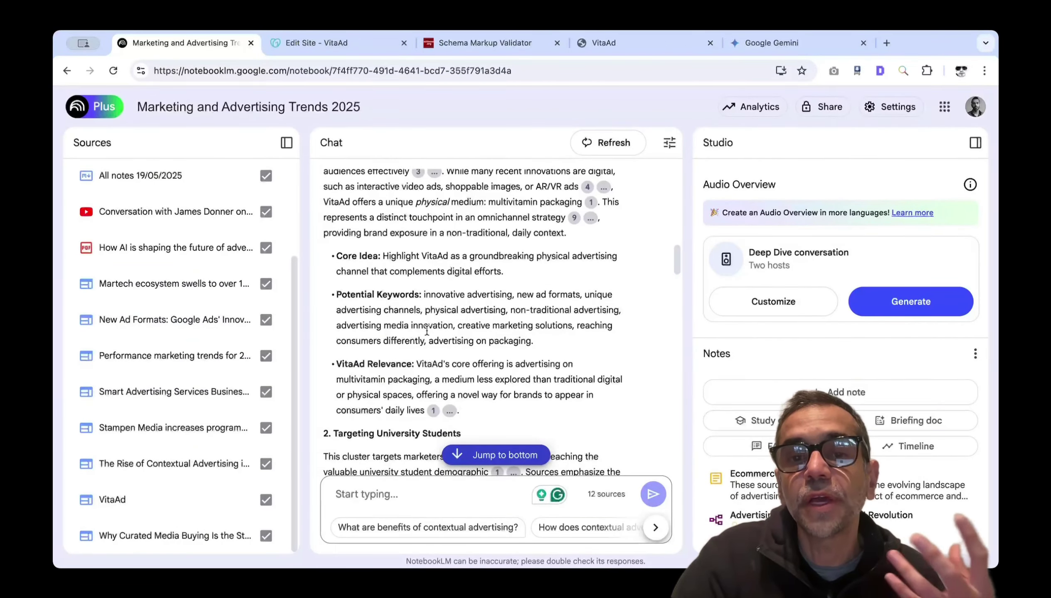
scroll(427, 330, down, 20)
scroll(427, 333, down, 15)
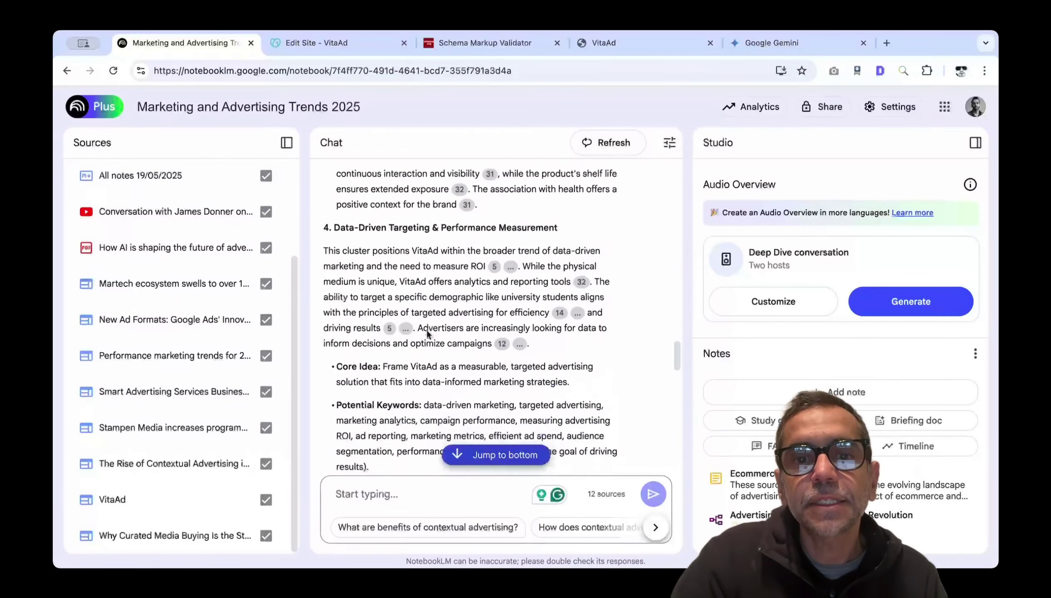
scroll(427, 333, down, 8)
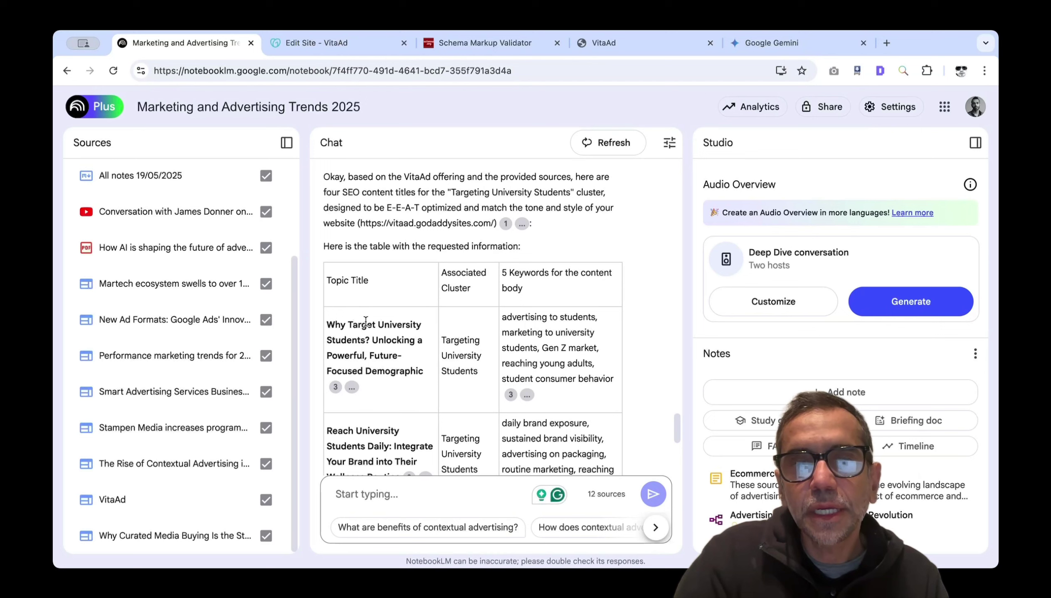
drag(359, 323, 394, 372)
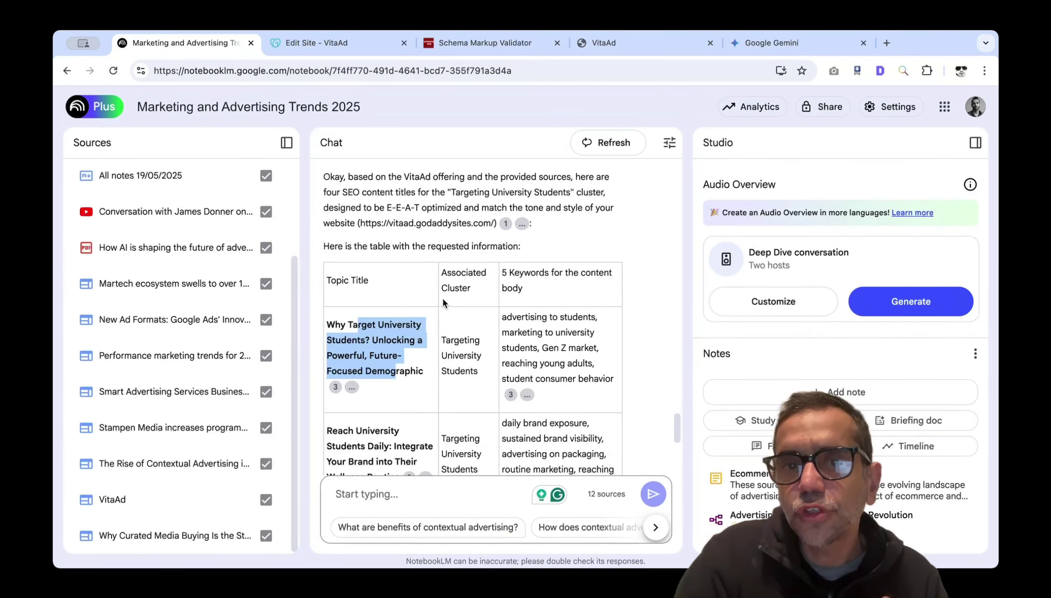
drag(445, 338, 448, 371)
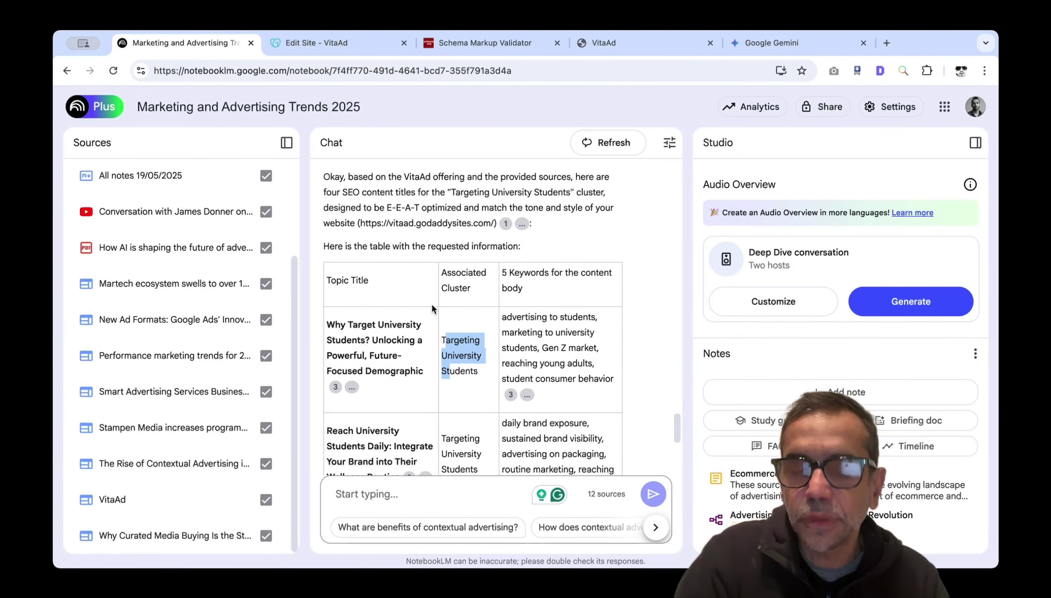
drag(506, 321, 327, 328)
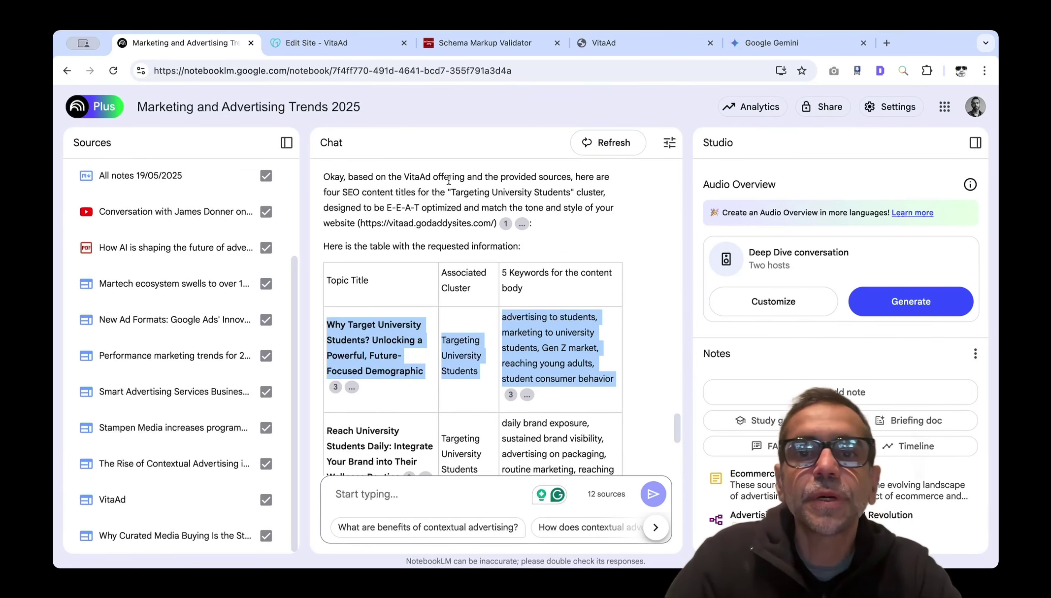
click(456, 48)
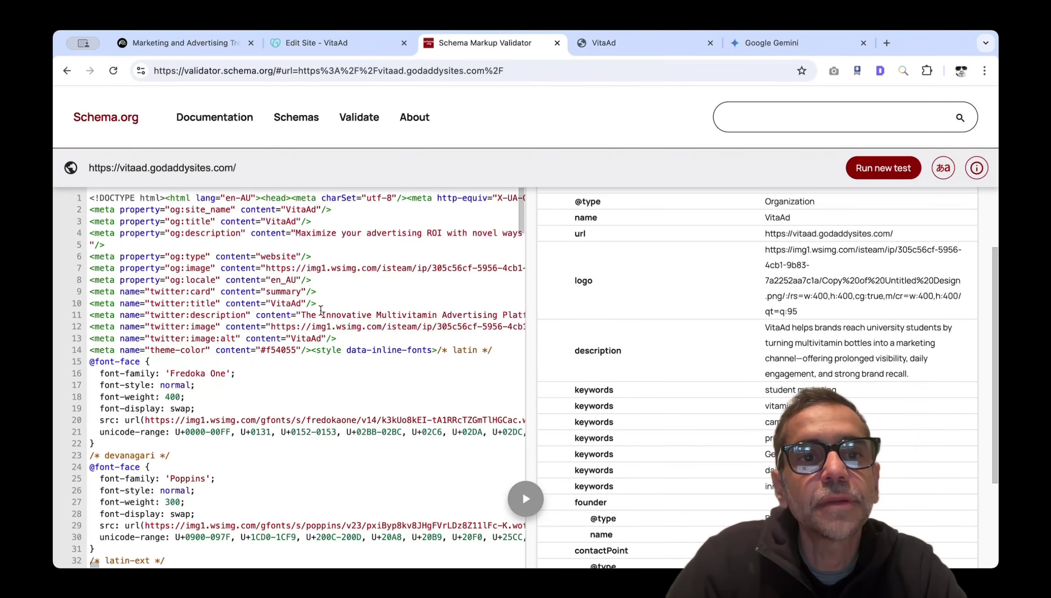